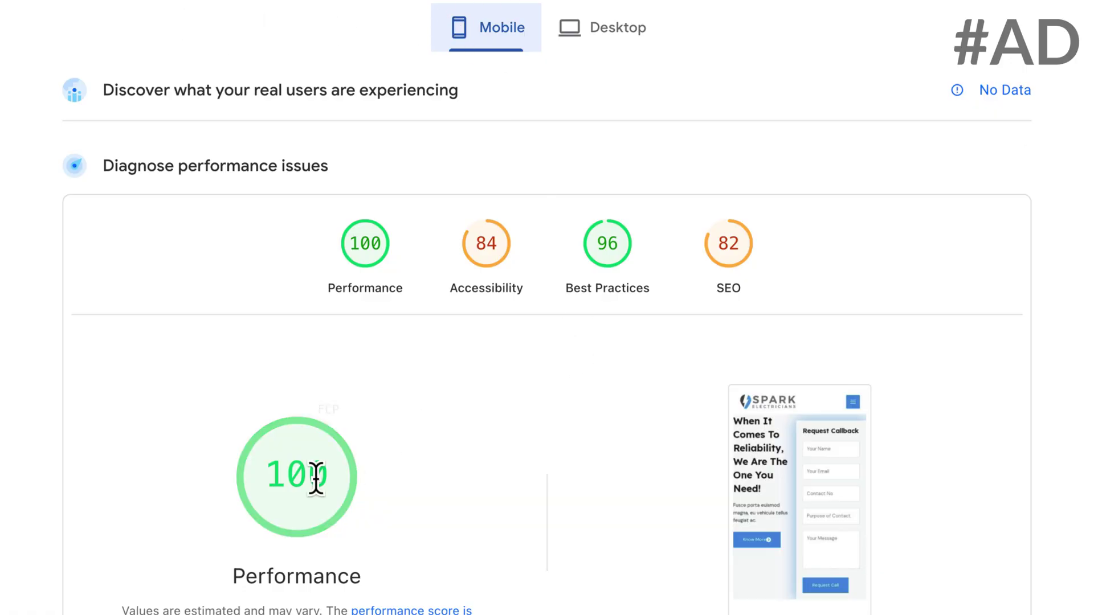
Step: Switch the PageSpeed report to Desktop results and review the Kinsta Selected Cloudflare section
click(623, 32)
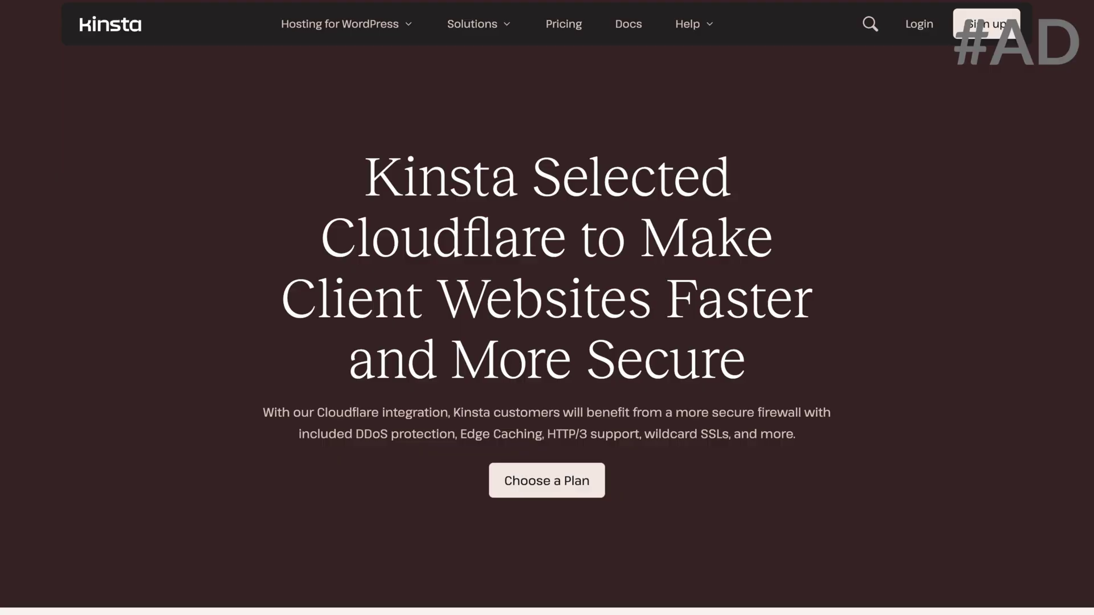
drag(370, 177, 567, 238)
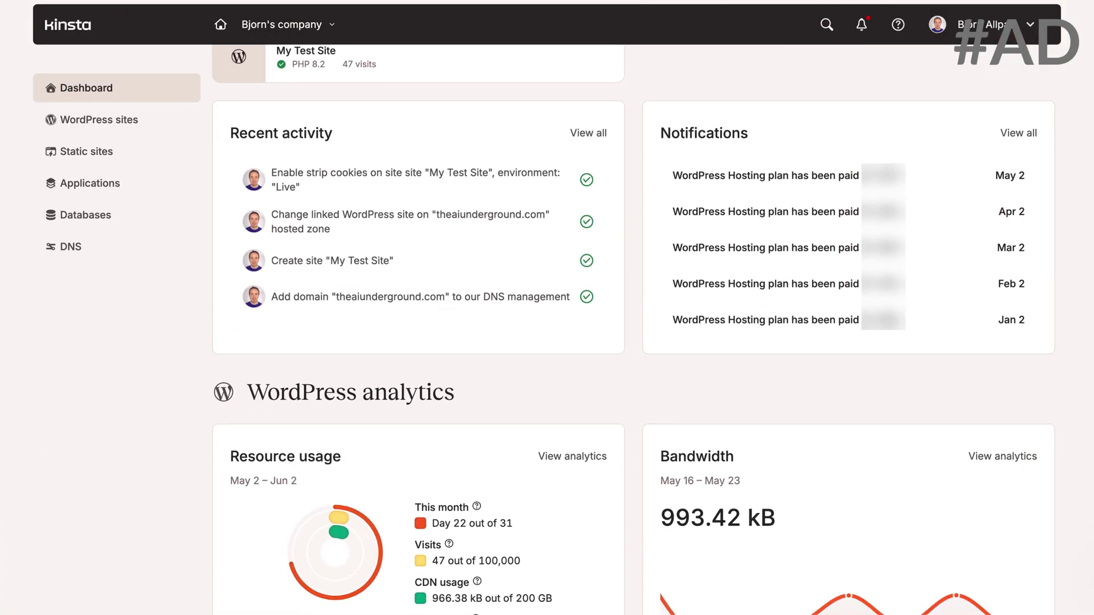
scroll(632, 342, down, 5)
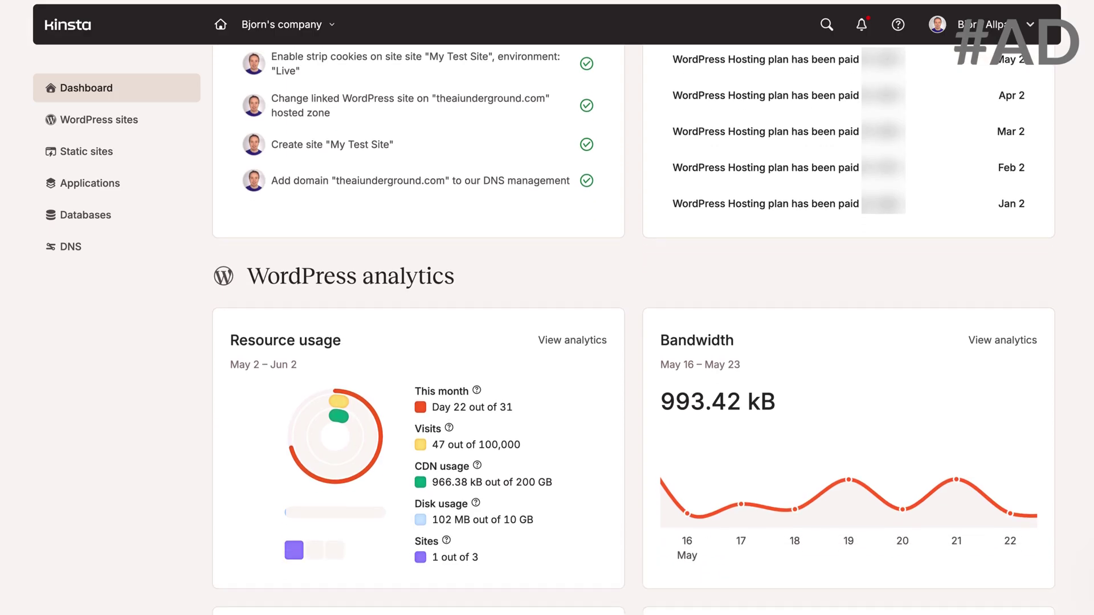
scroll(632, 342, down, 5)
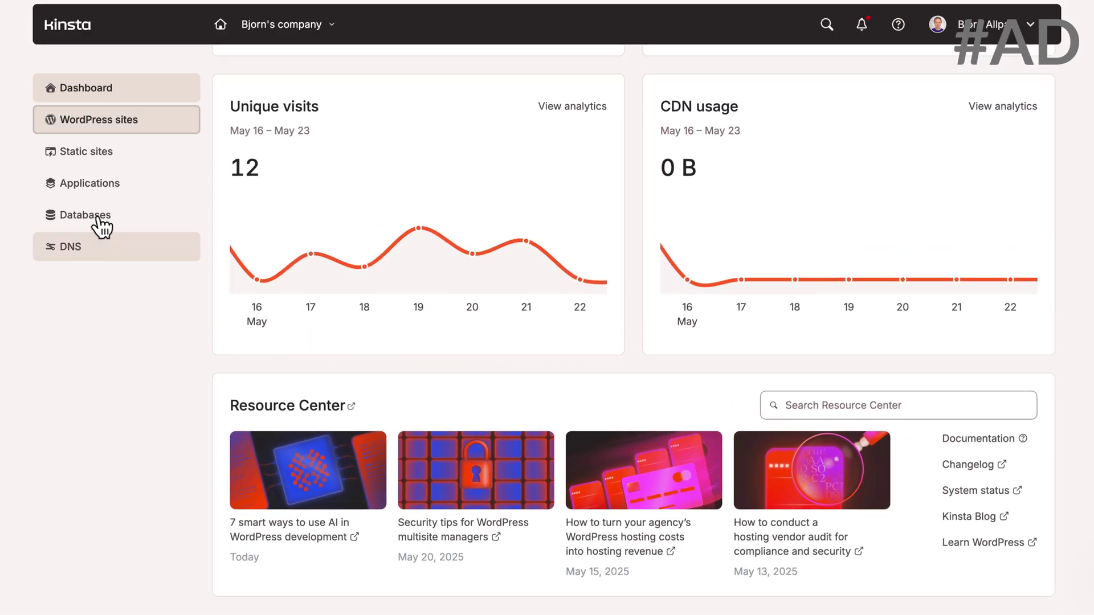
Step: Open the WordPress sites list and start creating a new site from Add site
click(91, 125)
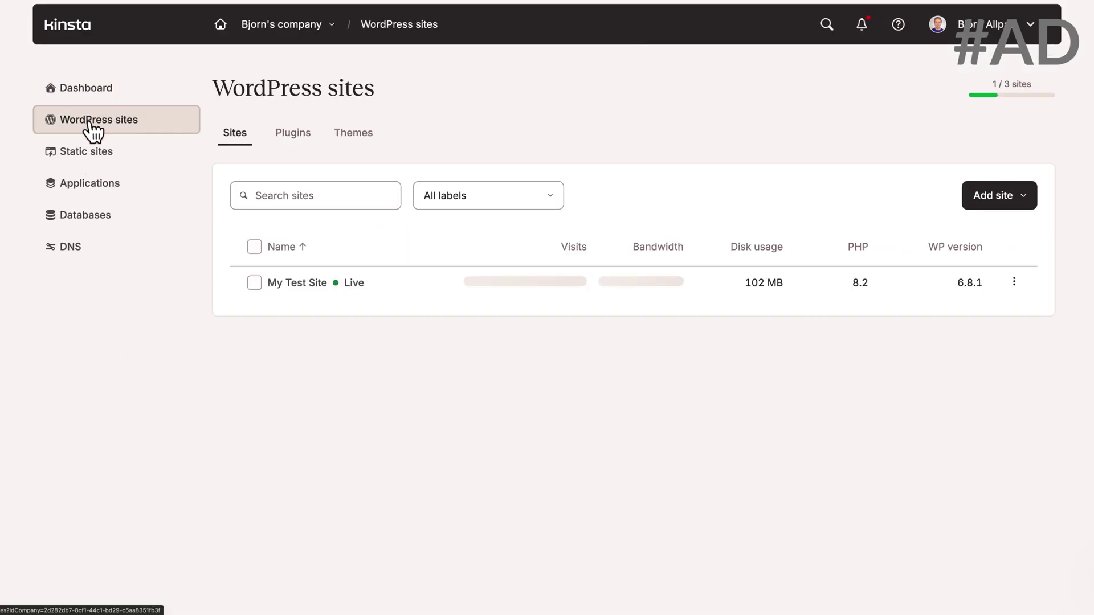
click(1012, 197)
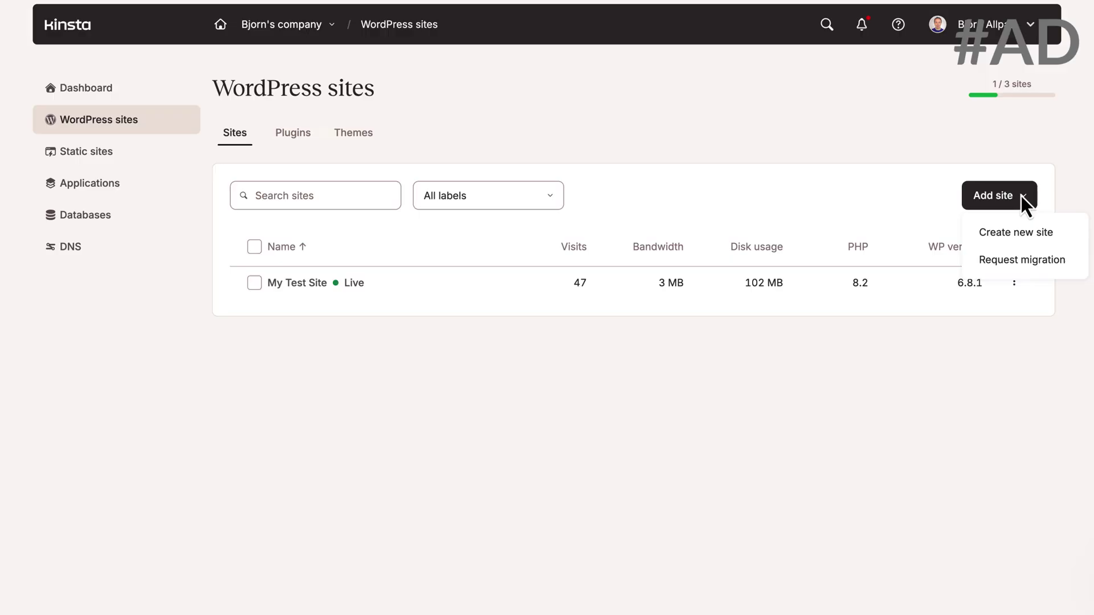
click(1020, 234)
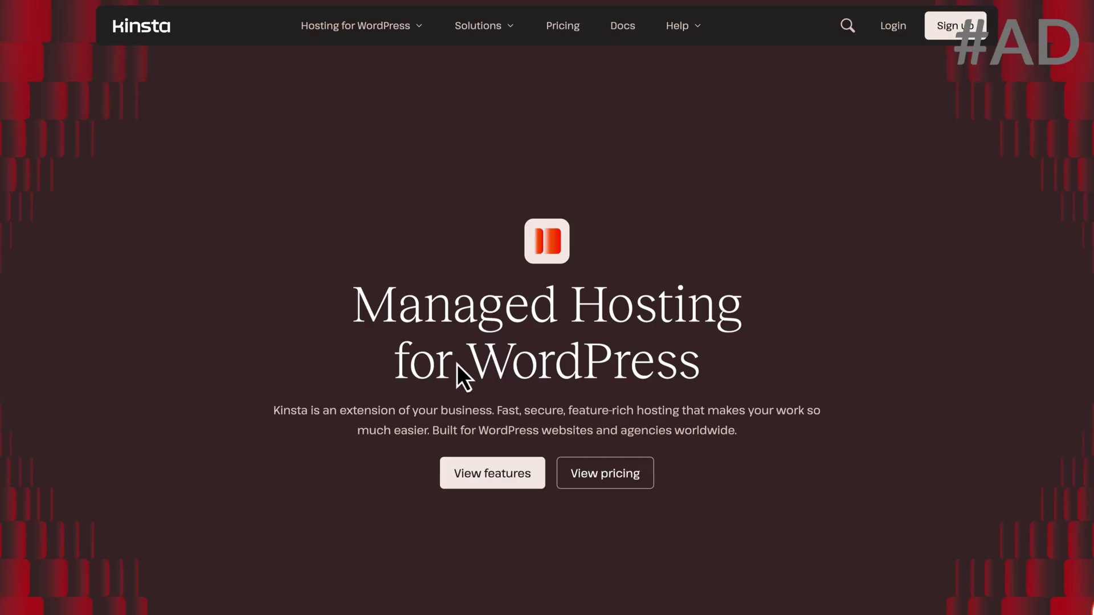
Step: Review the Managed Hosting for WordPress heading on the kinsta.com homepage
drag(351, 310, 657, 359)
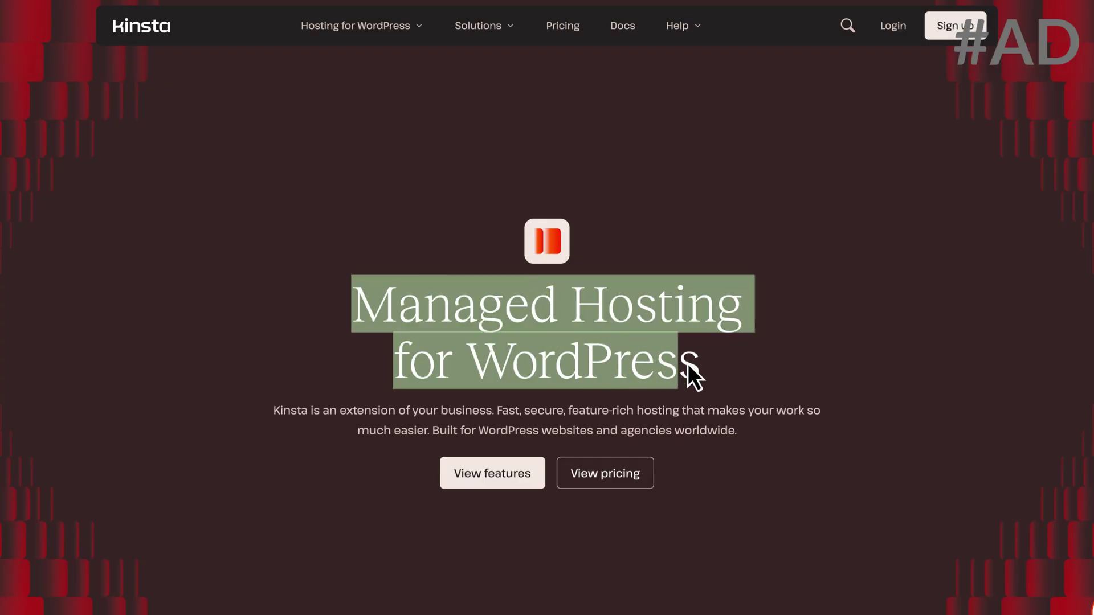
scroll(716, 366, down, 5)
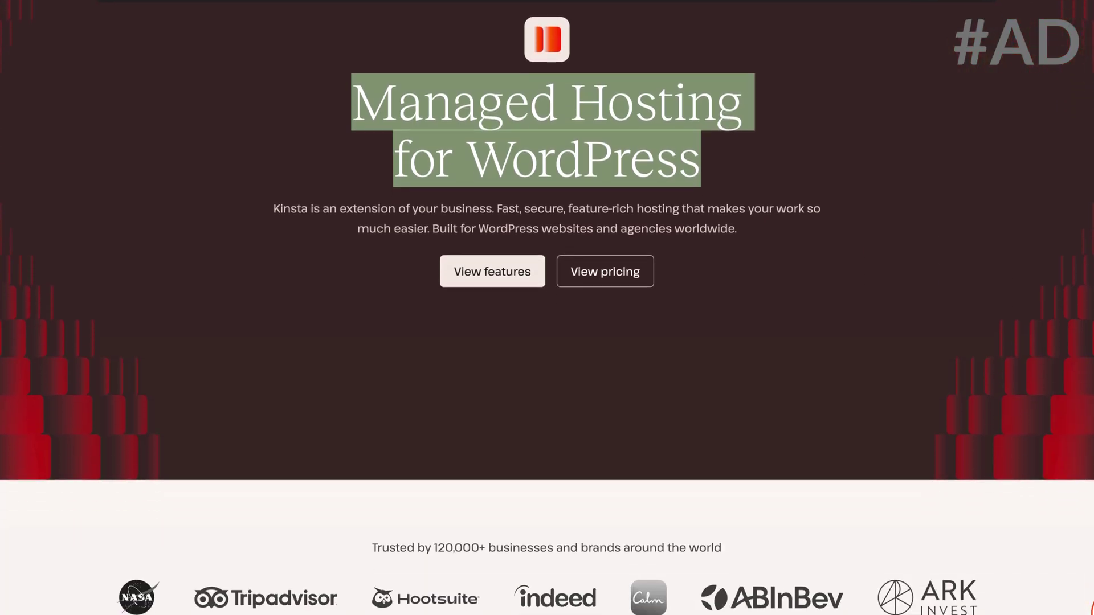
scroll(547, 308, down, 2)
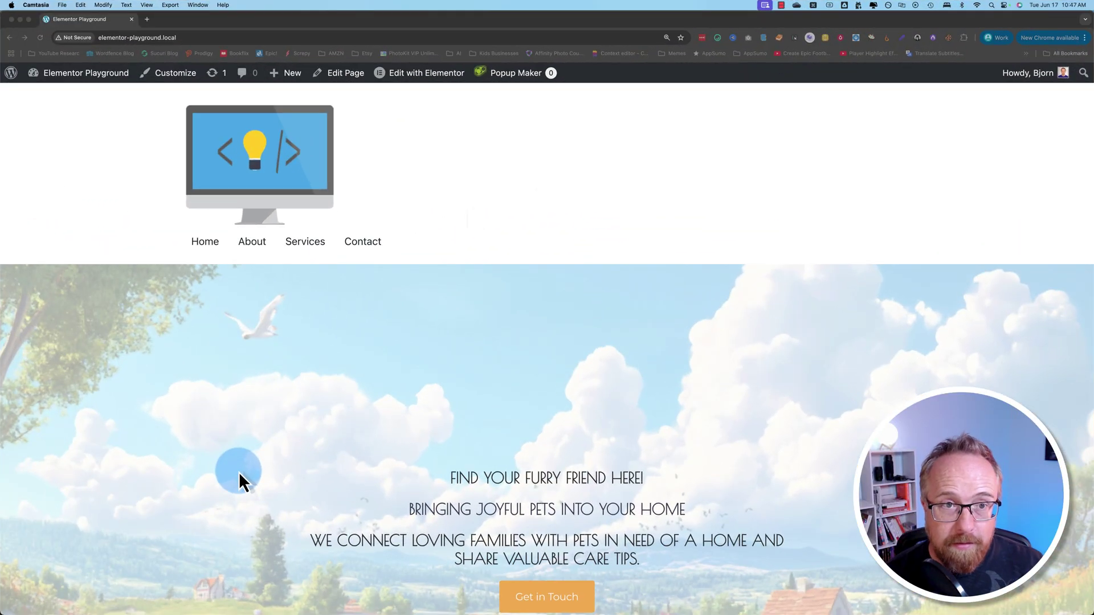
scroll(238, 472, down, 10)
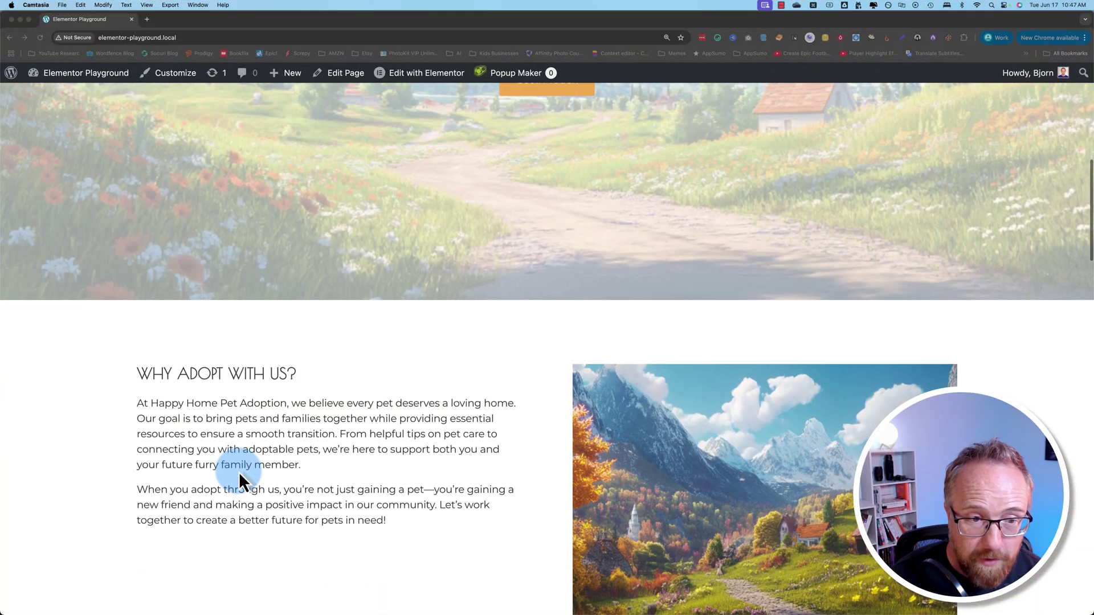
scroll(238, 472, down, 5)
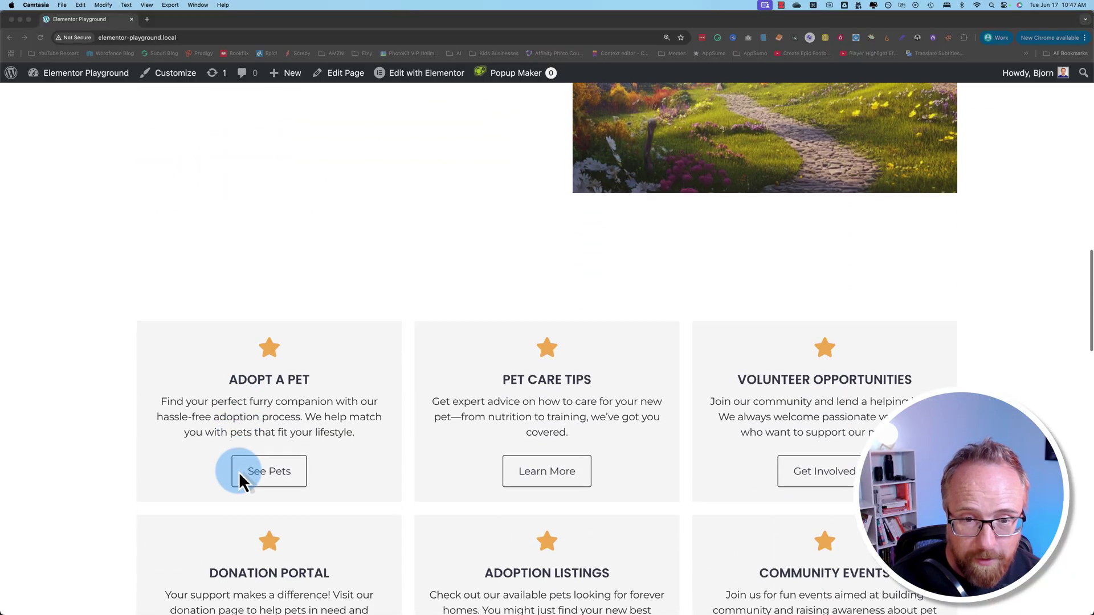
scroll(239, 472, up, 3)
scroll(238, 471, up, 12)
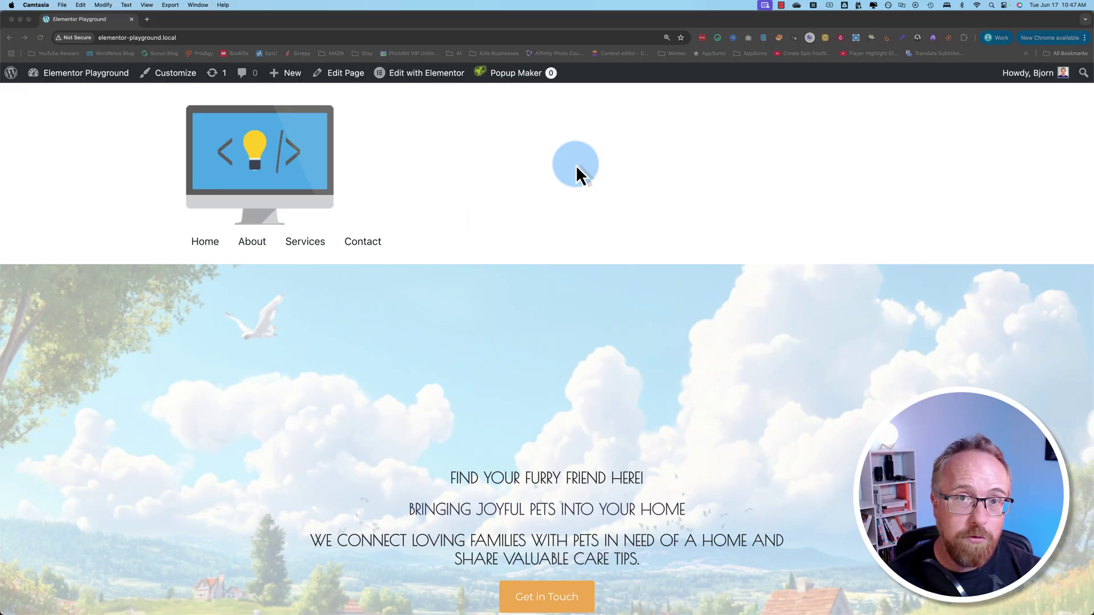
scroll(253, 471, down, 20)
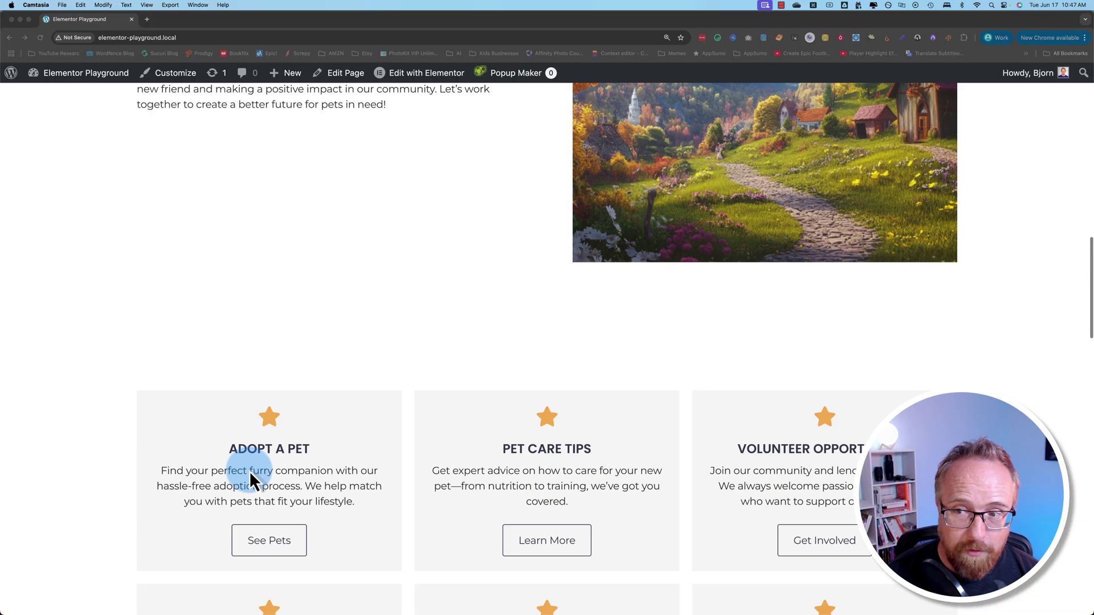
scroll(253, 482, down, 15)
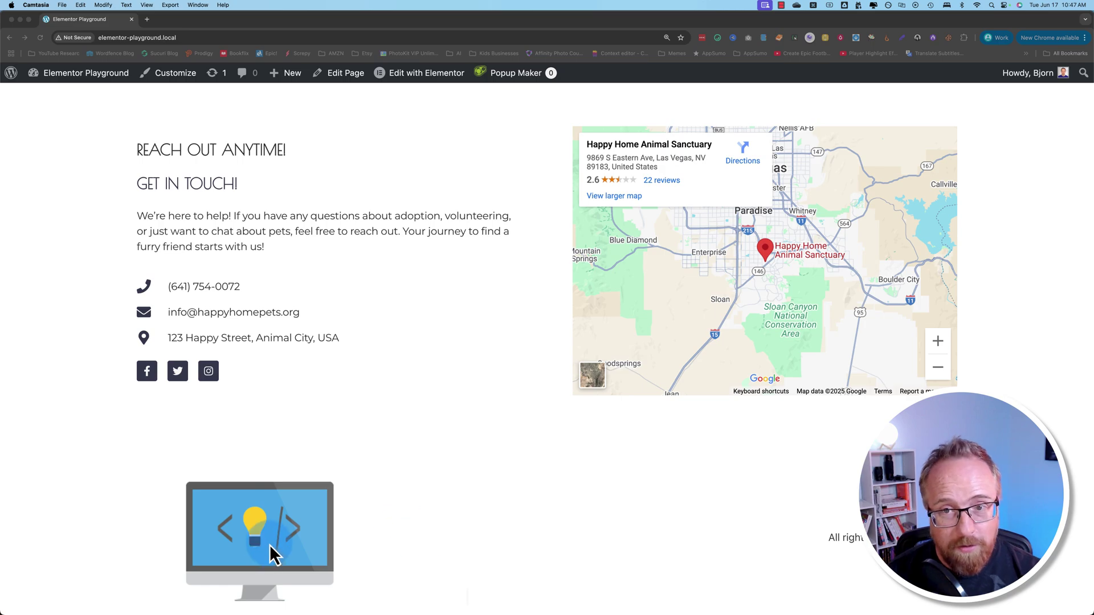
scroll(270, 546, up, 20)
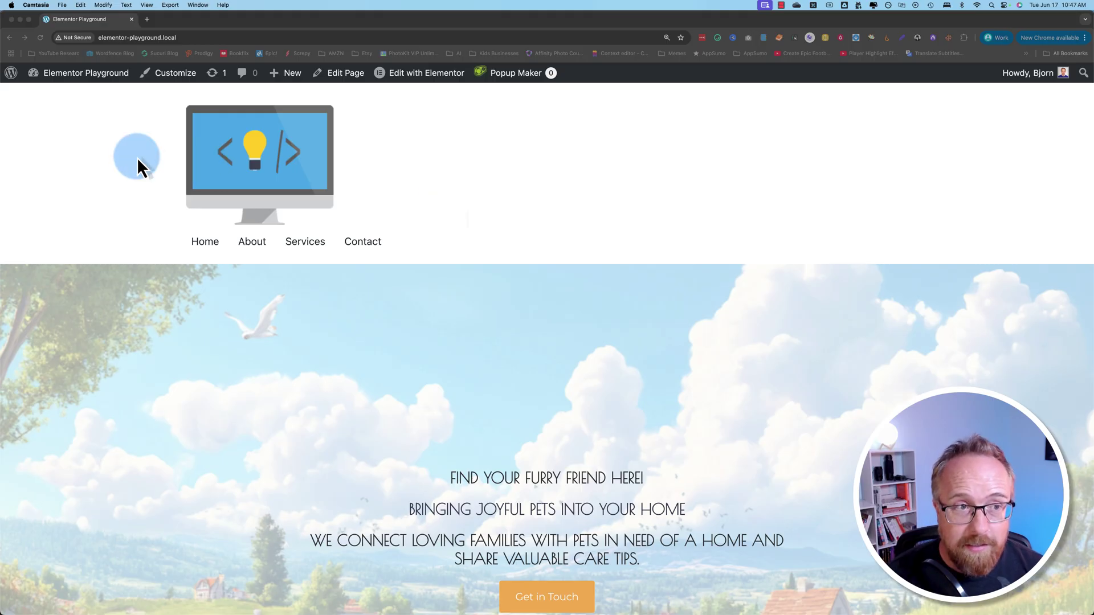
Step: From the WordPress Dashboard, search the plugin directory for 'elementor ultimate addons'
click(70, 78)
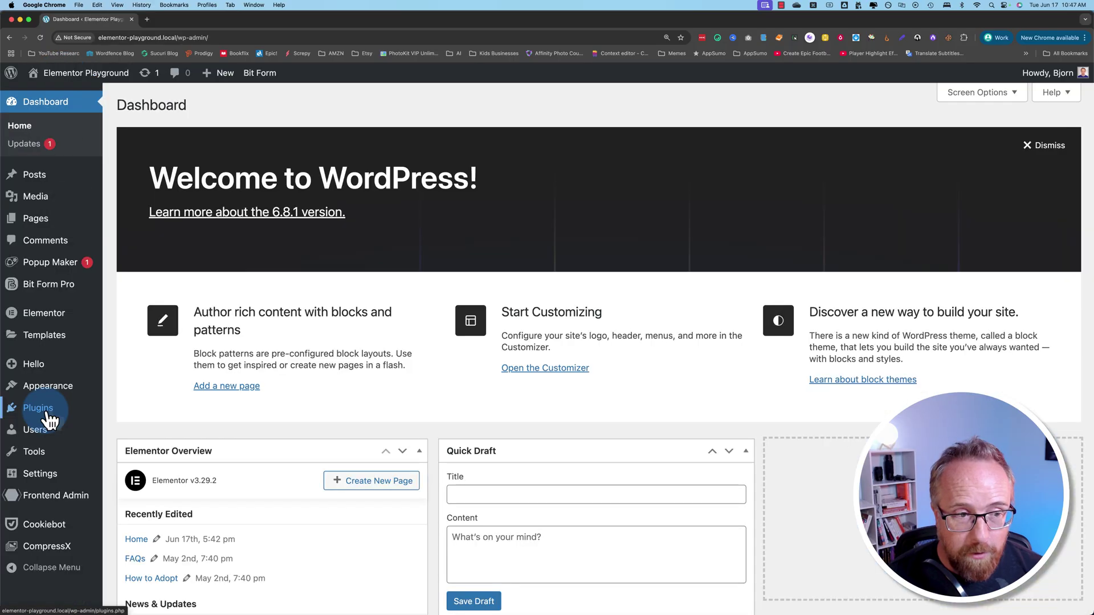
mouse_move(50, 421)
click(136, 428)
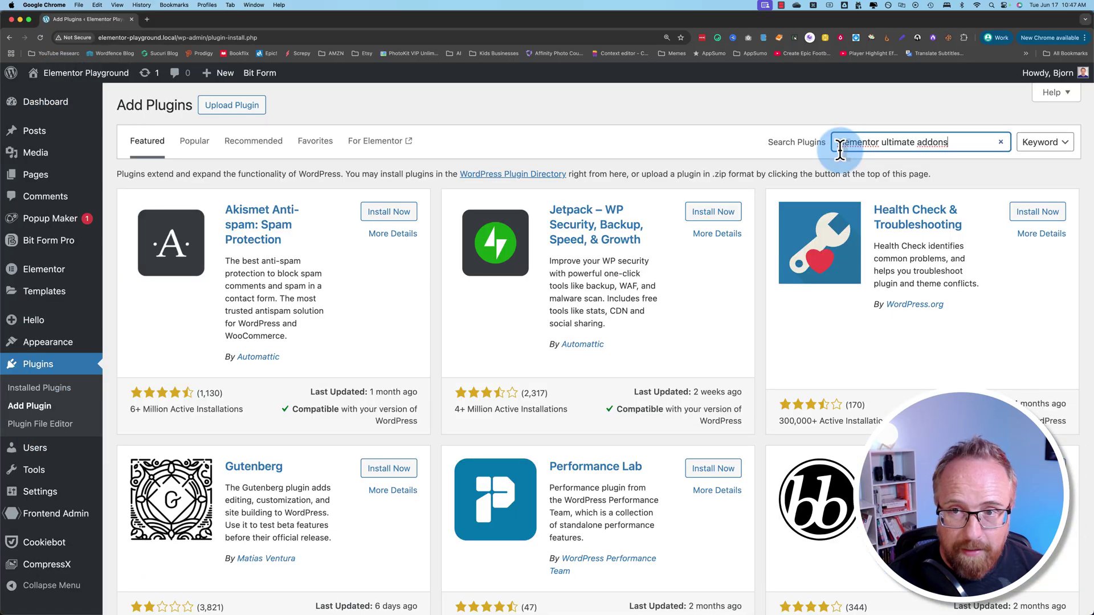
key(Return)
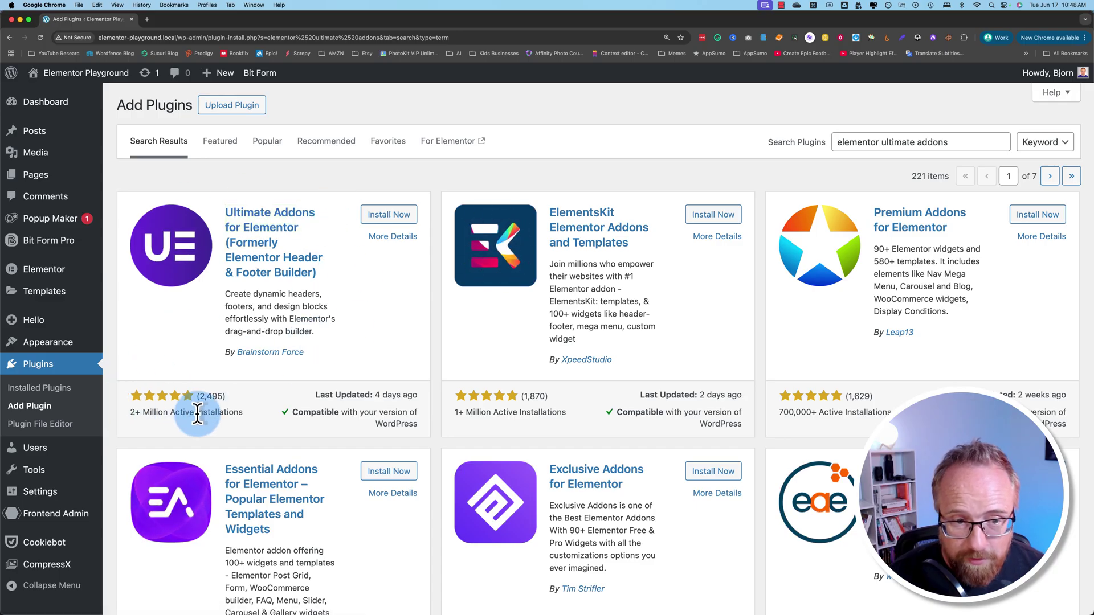
Step: Install and activate the Ultimate Addons for Elementor plugin
drag(298, 412, 348, 412)
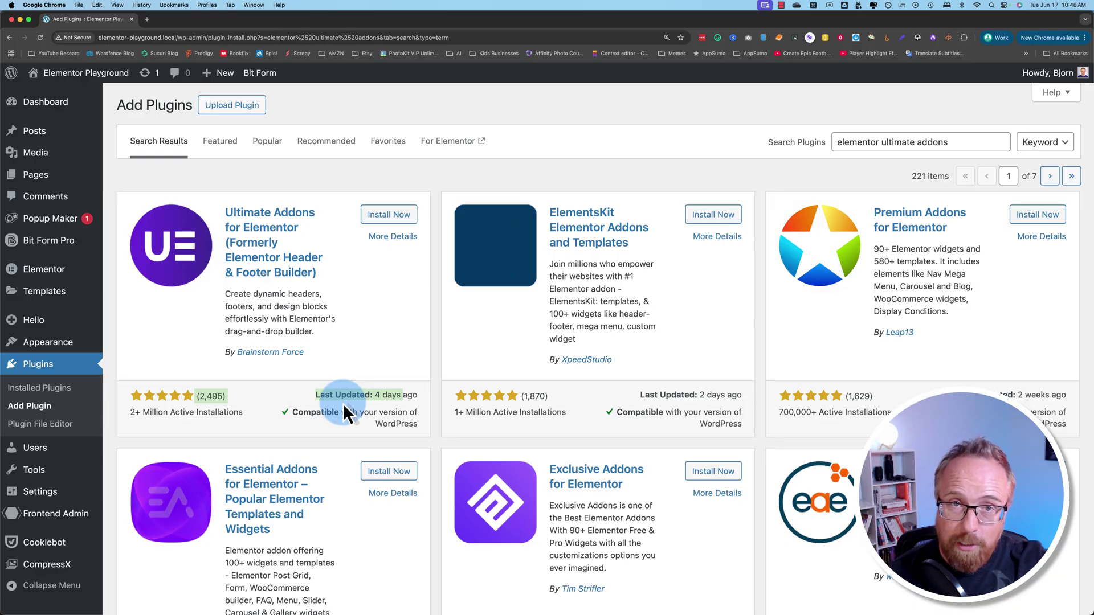
click(376, 354)
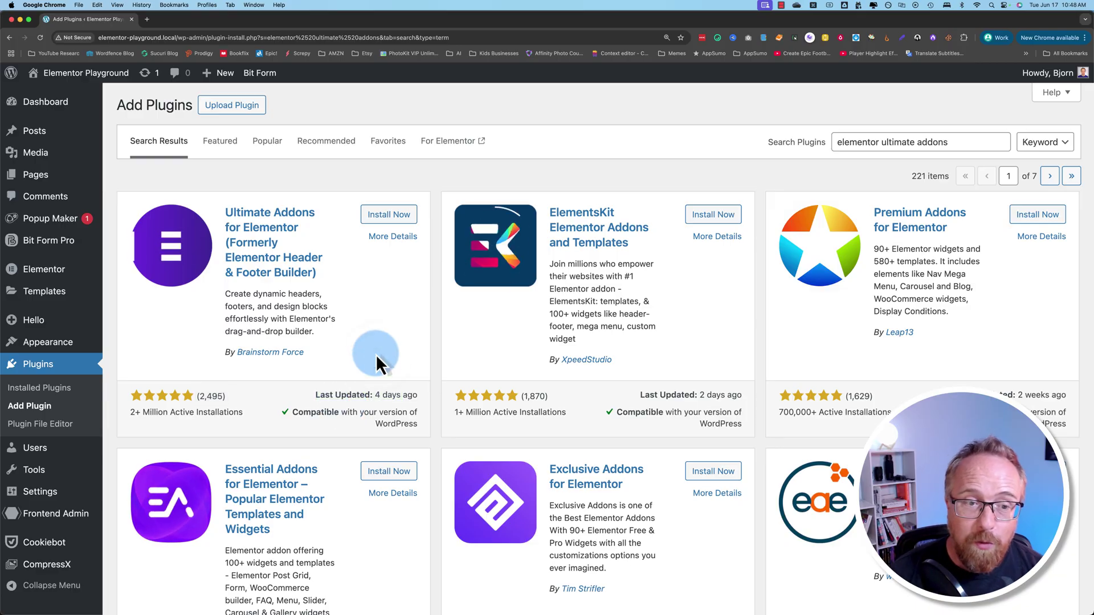
click(404, 216)
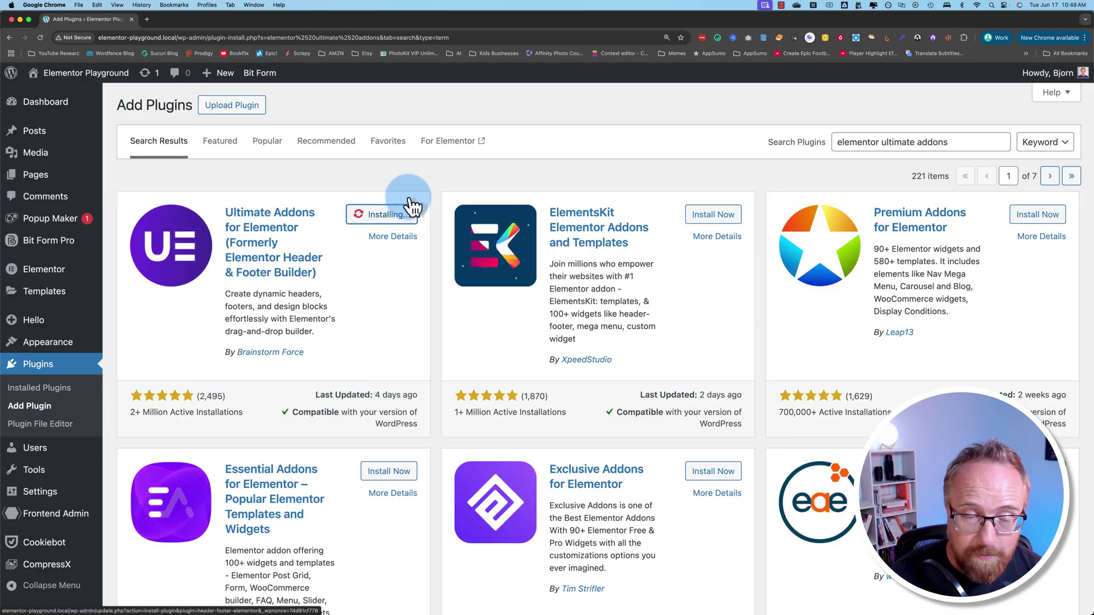
click(398, 217)
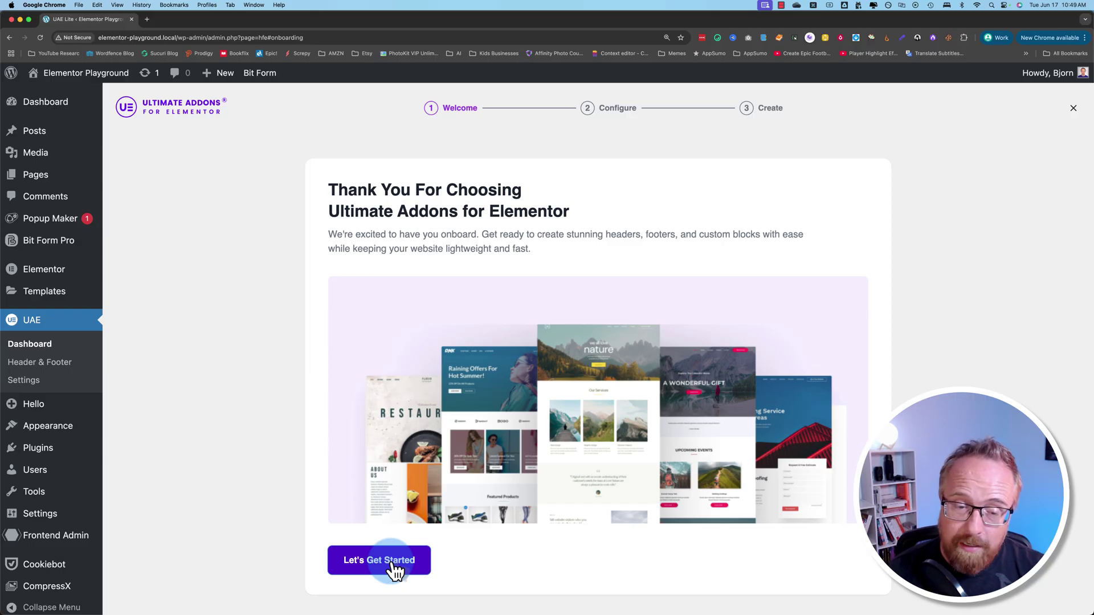
Step: Go to the widget setup step and keep Post Info, Info Card and Breadcrumbs switched on
click(393, 564)
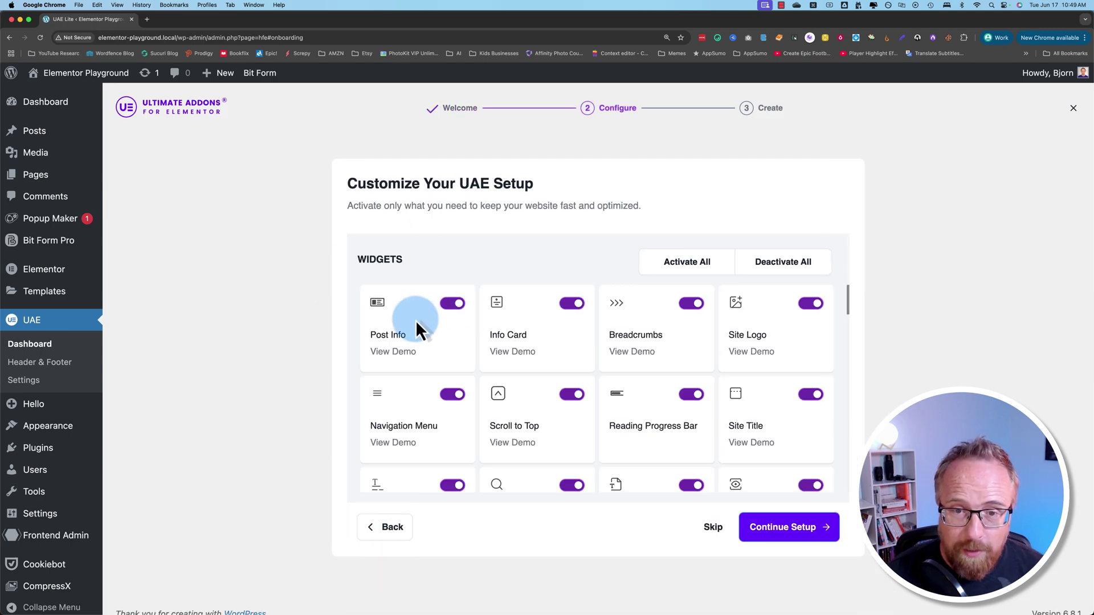
scroll(474, 371, down, 1)
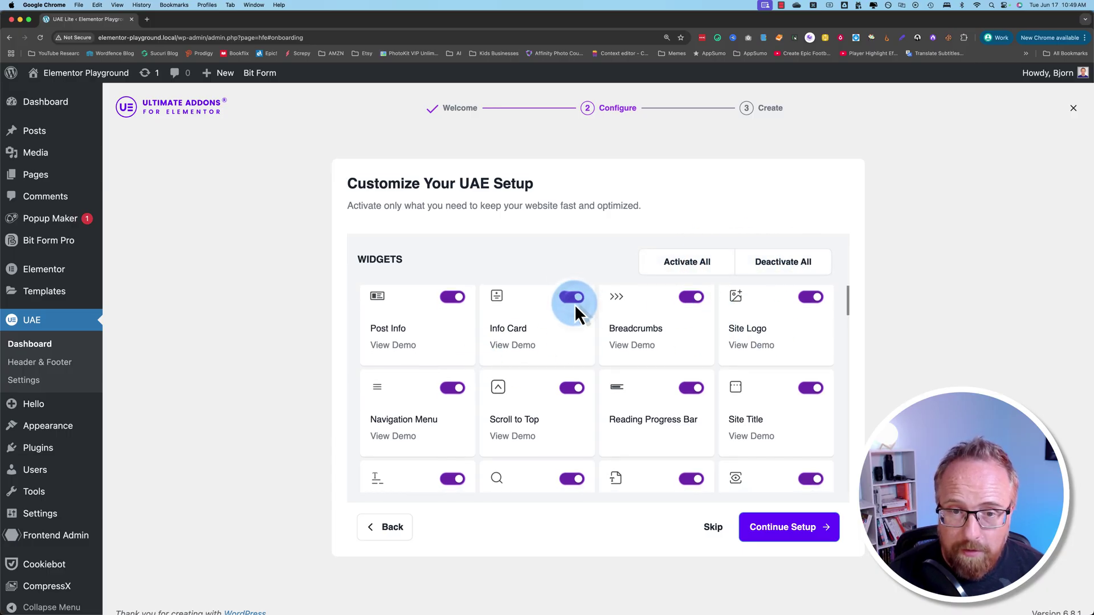
click(458, 309)
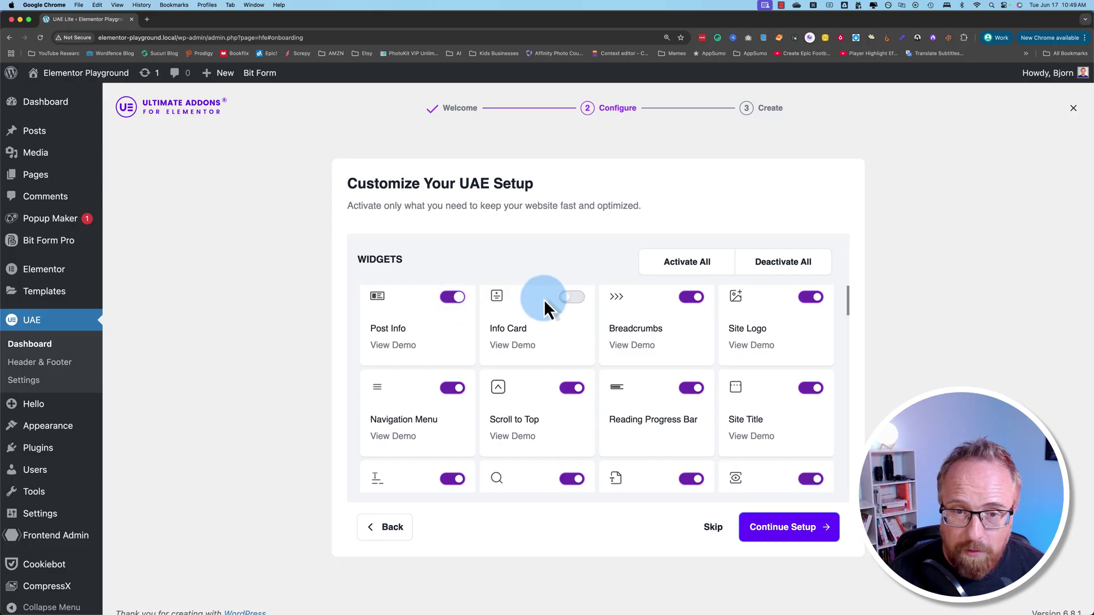
click(569, 310)
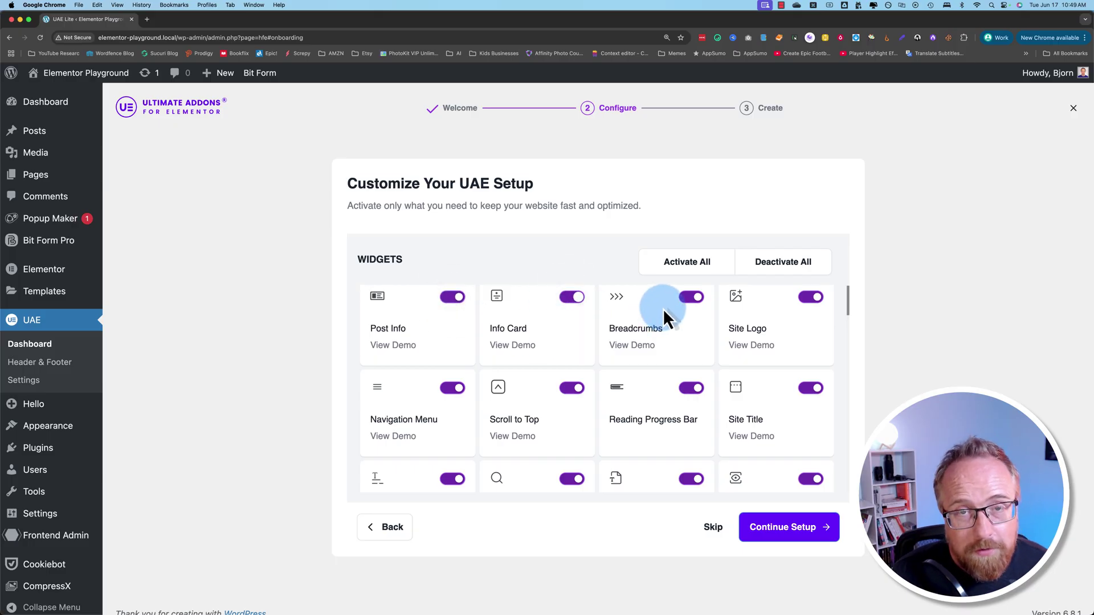
click(692, 302)
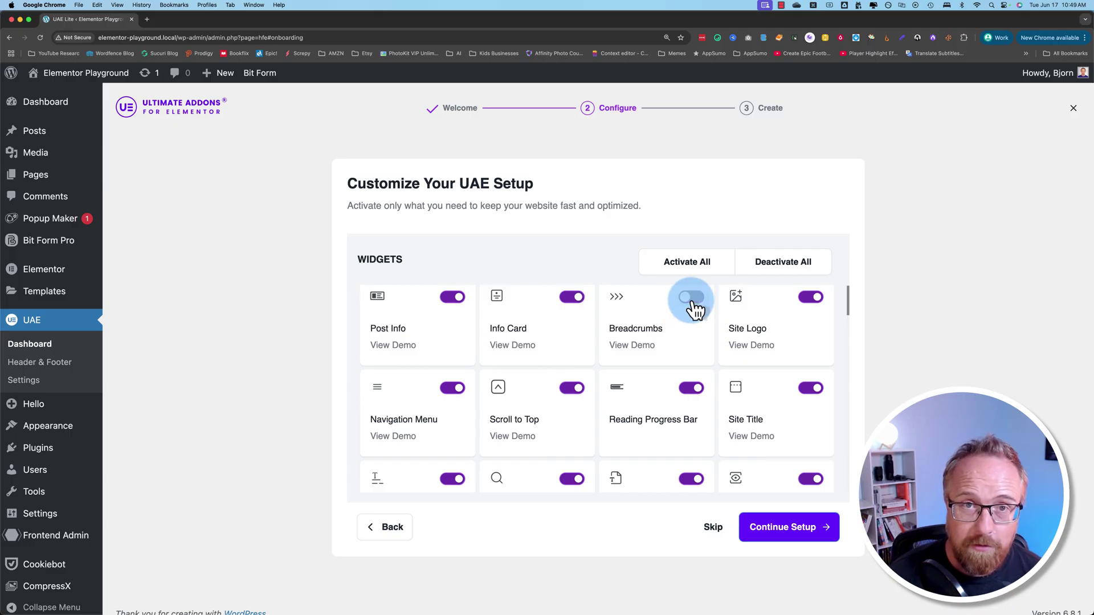
click(692, 296)
Step: Scroll through the widget grid, leaving Navigation Menu, Site Logo and Site Title enabled
scroll(609, 358, down, 4)
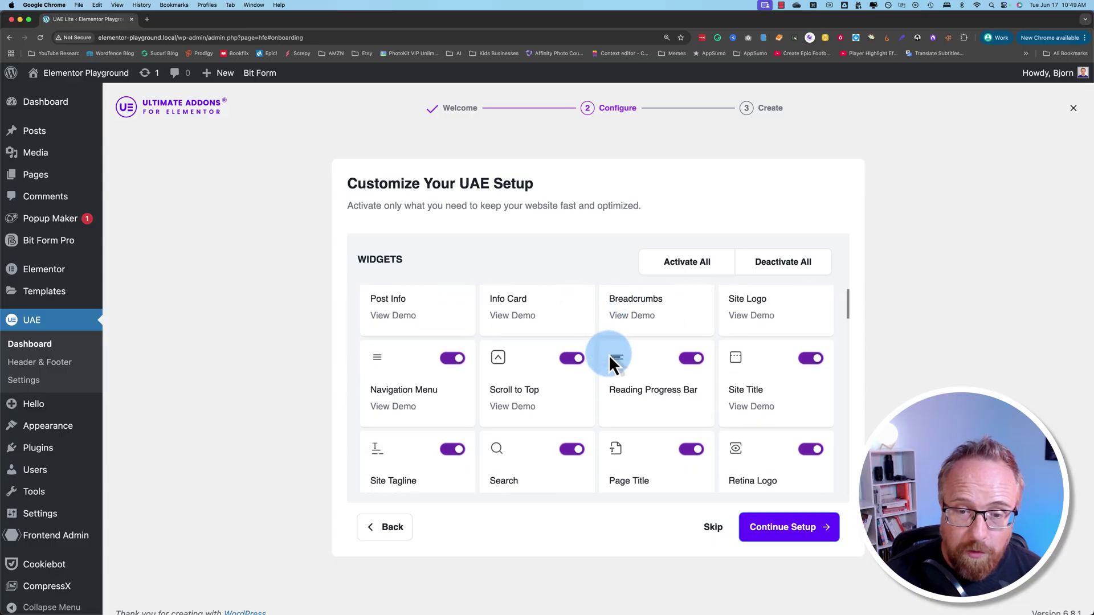
scroll(647, 404, down, 7)
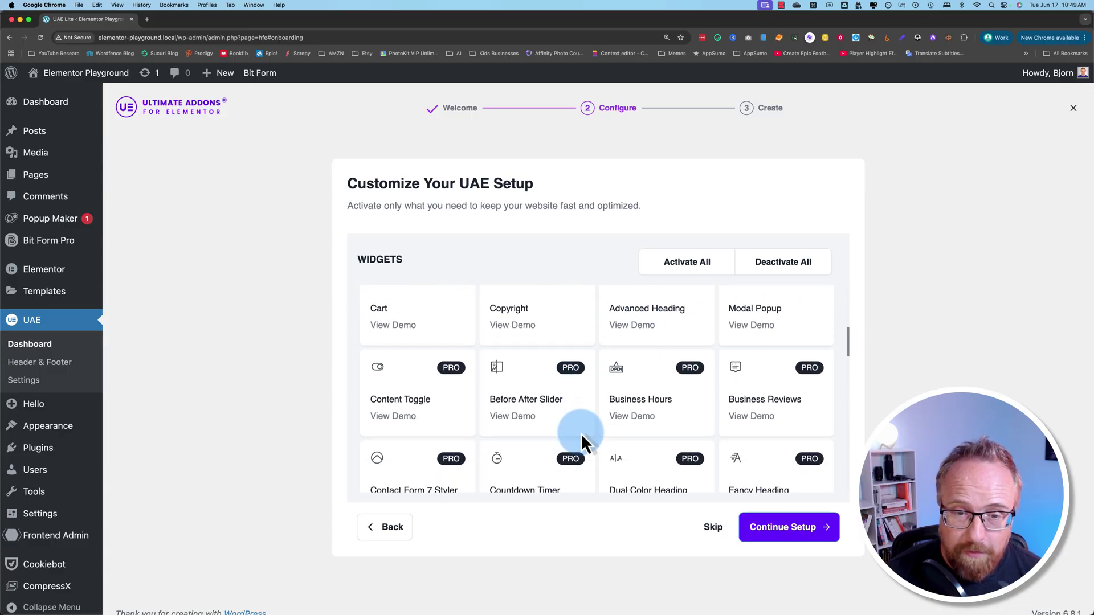
scroll(579, 440, up, 12)
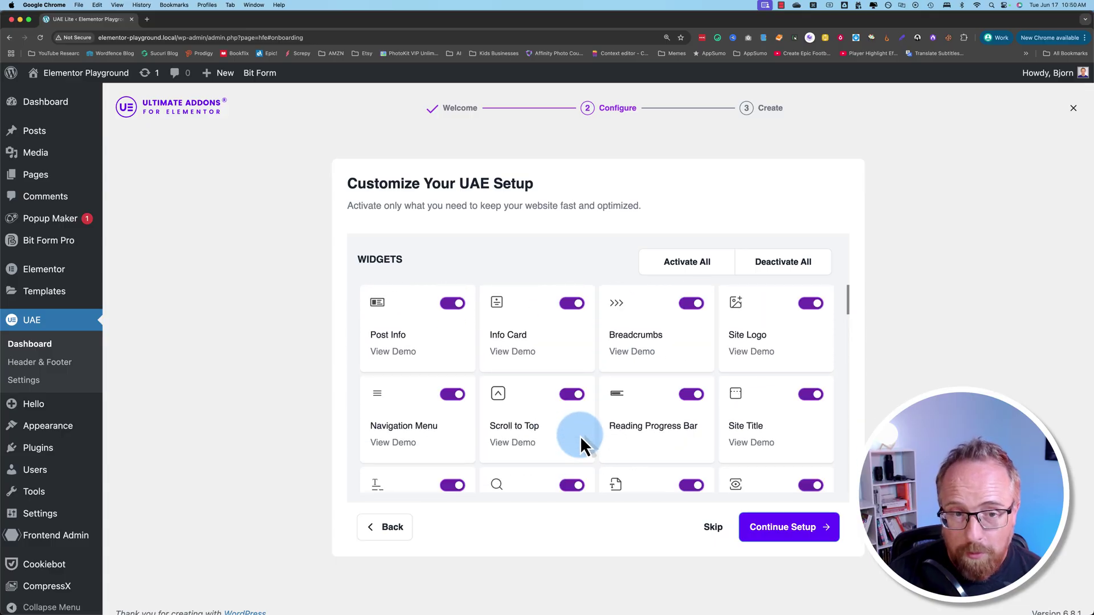
scroll(583, 442, down, 1)
scroll(421, 398, down, 2)
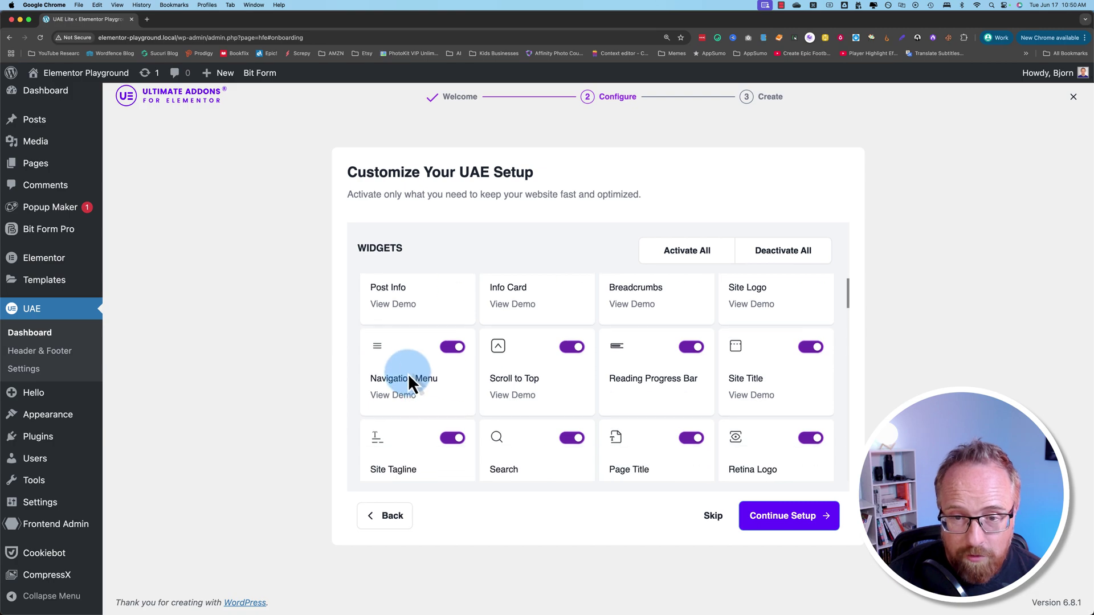
scroll(408, 373, down, 1)
scroll(788, 360, down, 1)
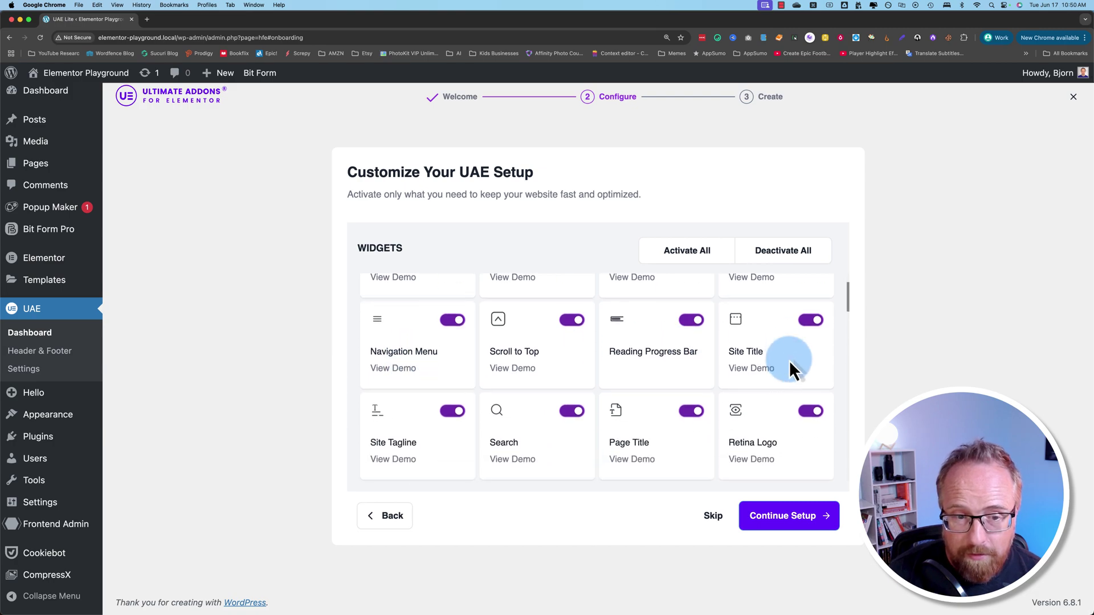
scroll(494, 396, down, 1)
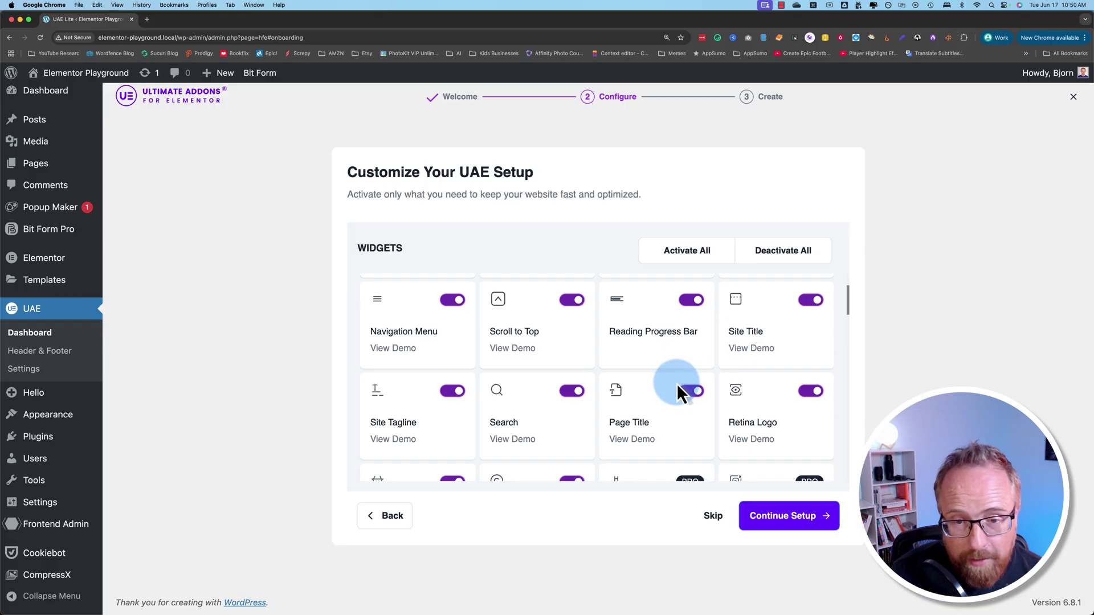
scroll(764, 347, up, 4)
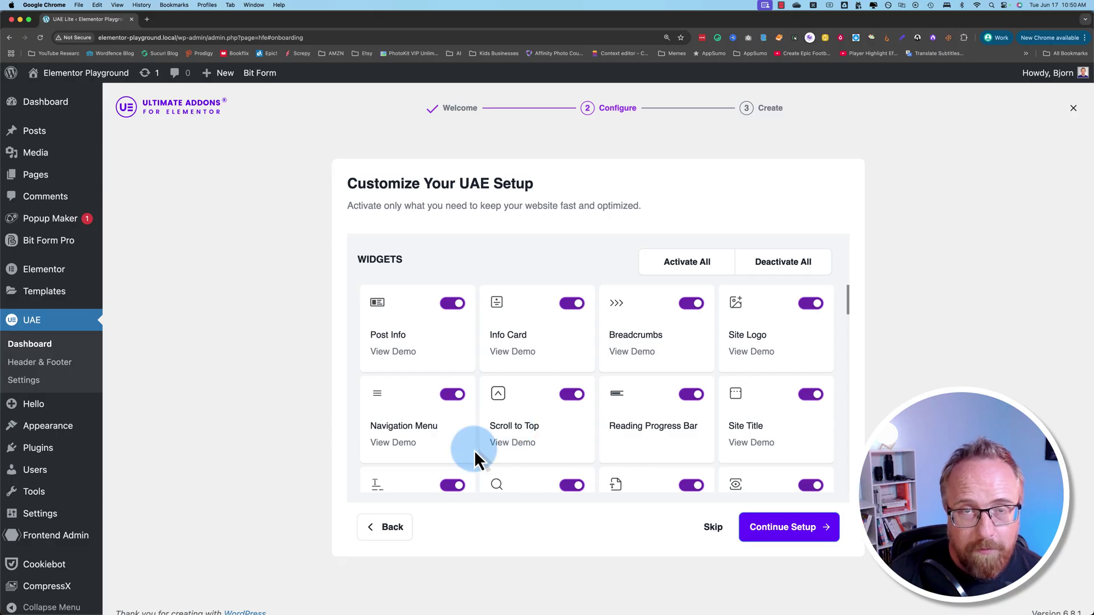
Step: Continue past the widget configuration and close the setup wizard to reach the UAE Dashboard
click(797, 526)
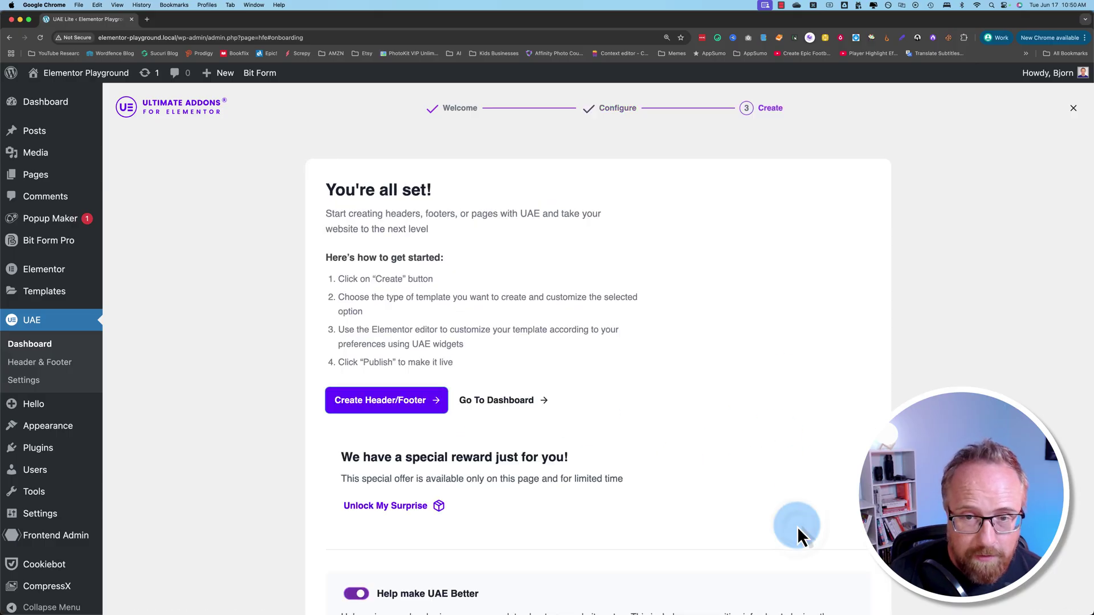
scroll(507, 359, down, 1)
scroll(507, 350, down, 3)
scroll(507, 349, up, 4)
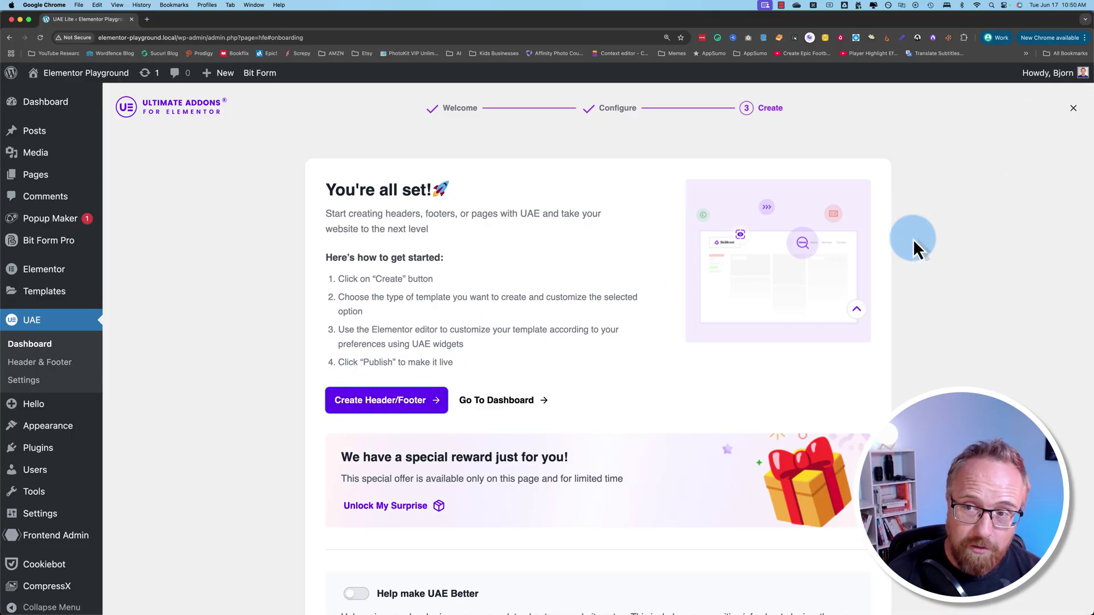
click(1073, 109)
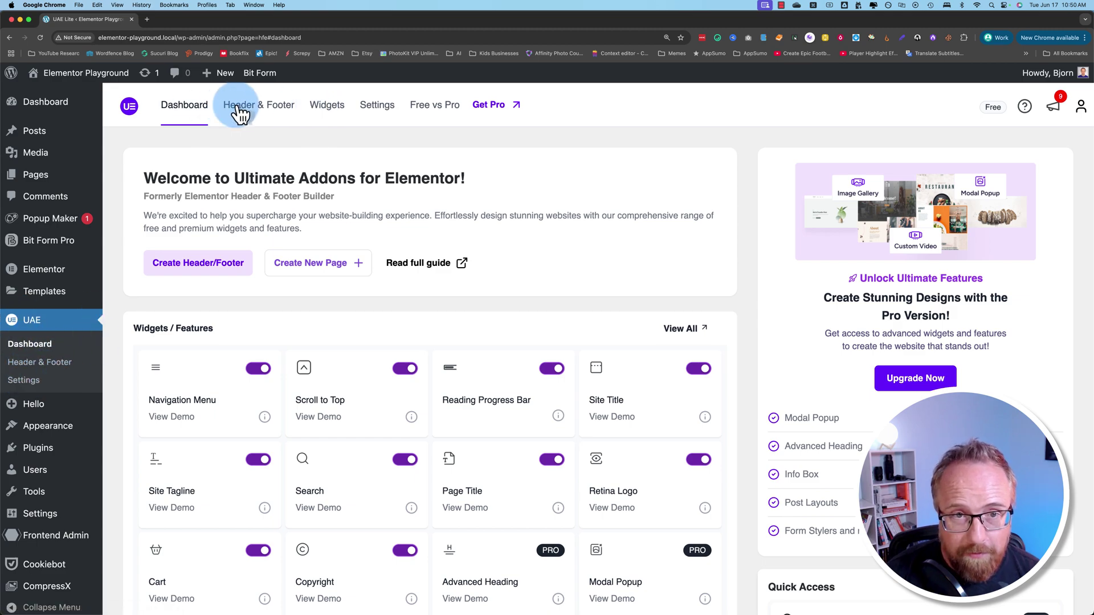
Step: Create a new template titled 'Site Header' with type Header, displayed on Entire Website
click(279, 108)
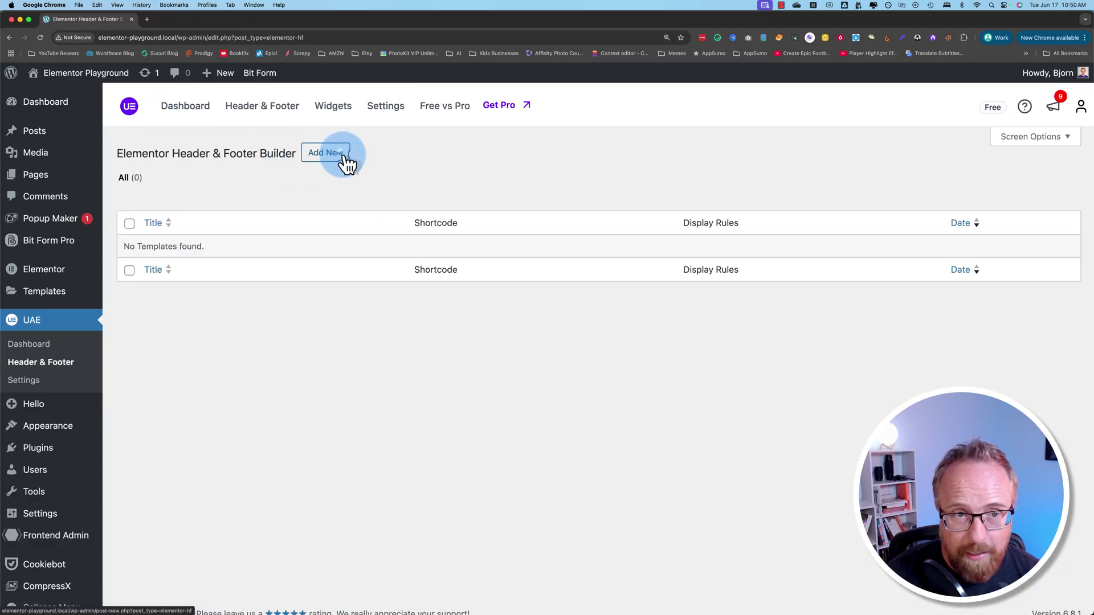
click(220, 185)
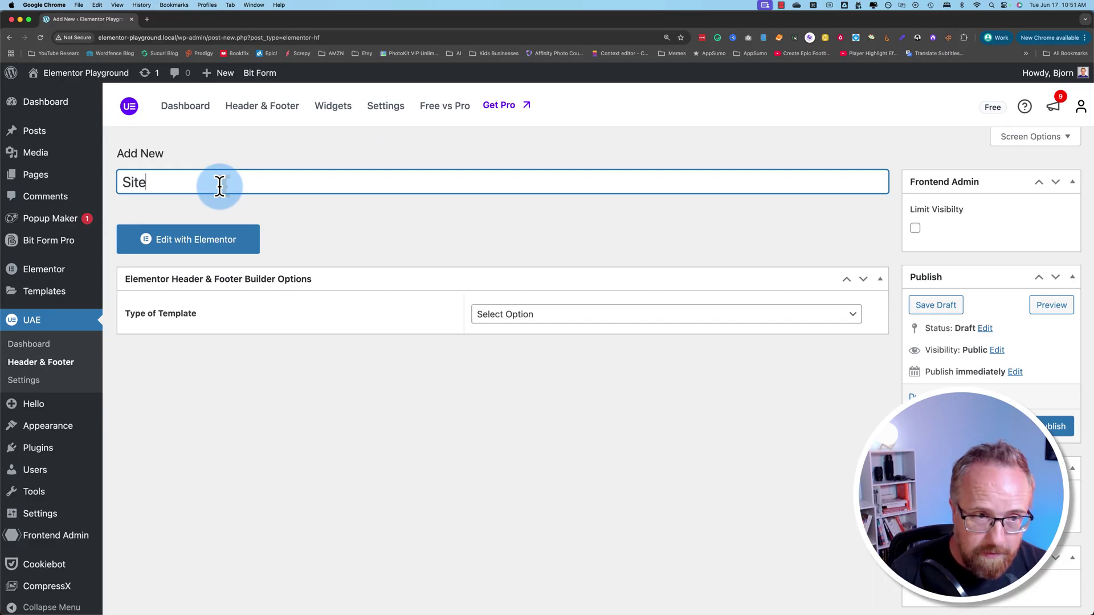
text(Site Header)
click(494, 315)
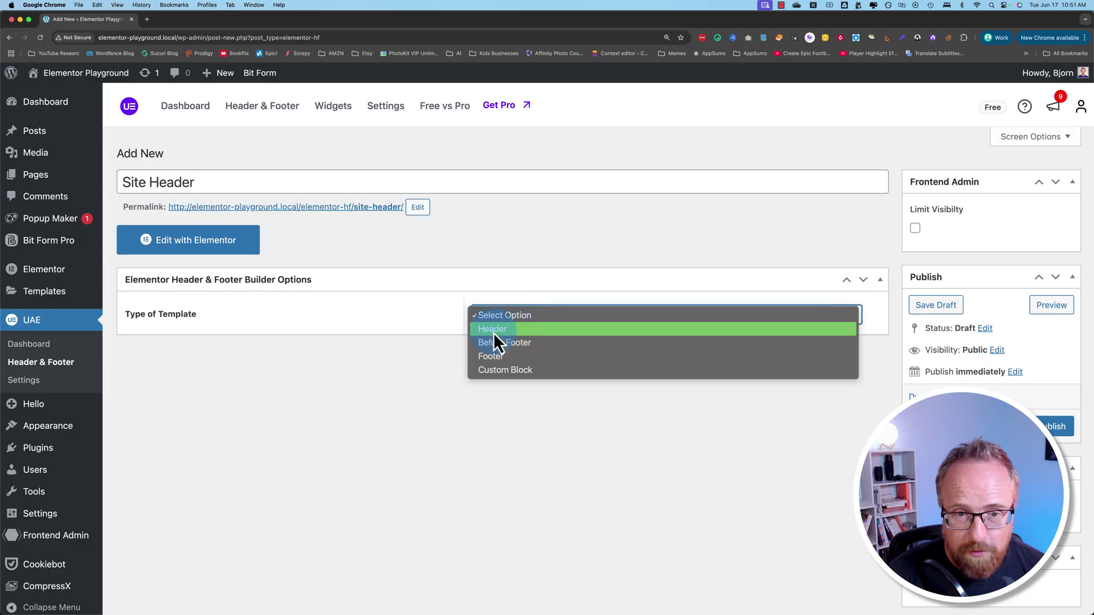
key(Return)
drag(126, 376, 245, 377)
click(506, 360)
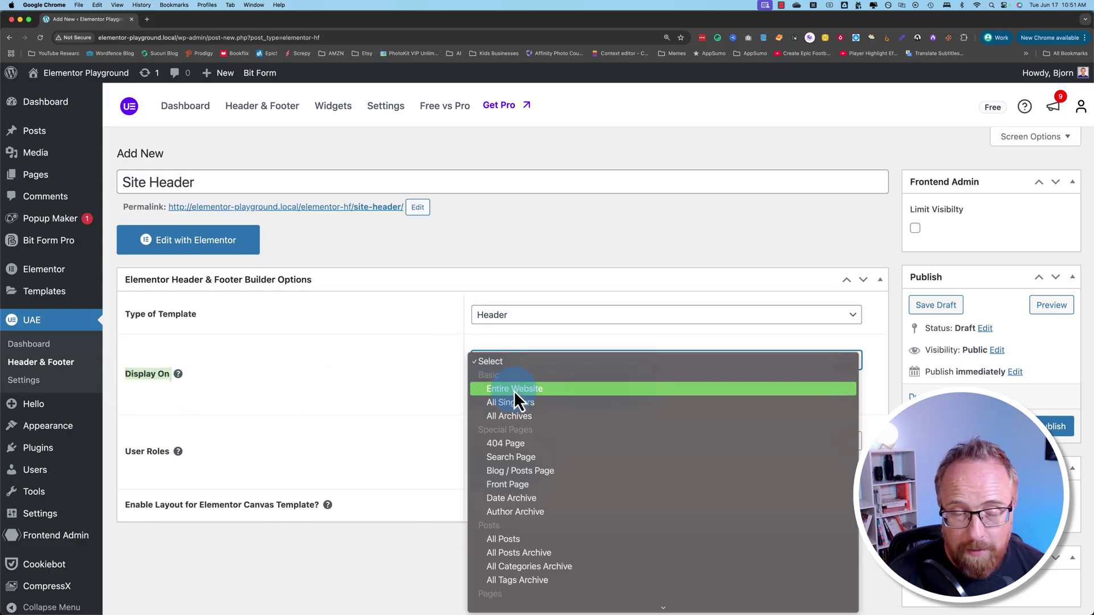
click(514, 391)
Step: Leave the display and user role options unchanged and publish the Site Header template
scroll(467, 384, down, 1)
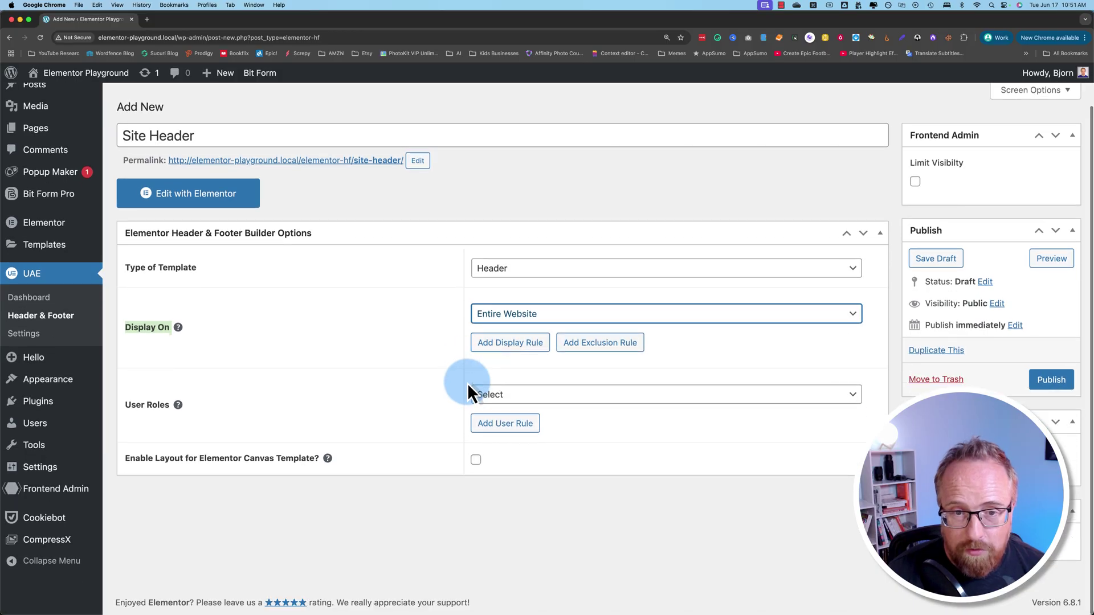
click(503, 314)
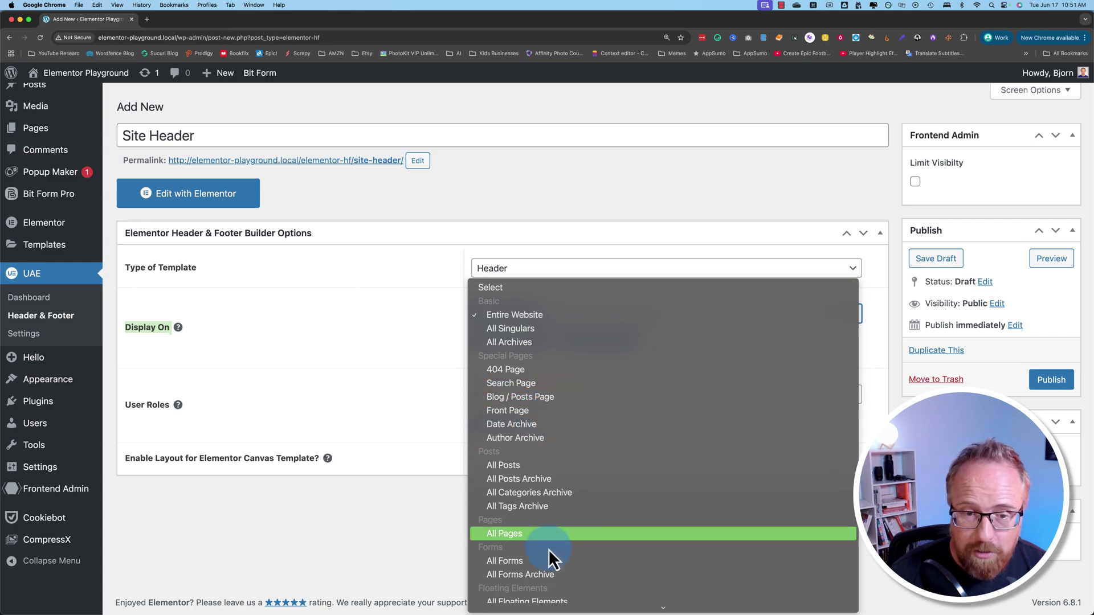
scroll(496, 512, down, 5)
click(415, 421)
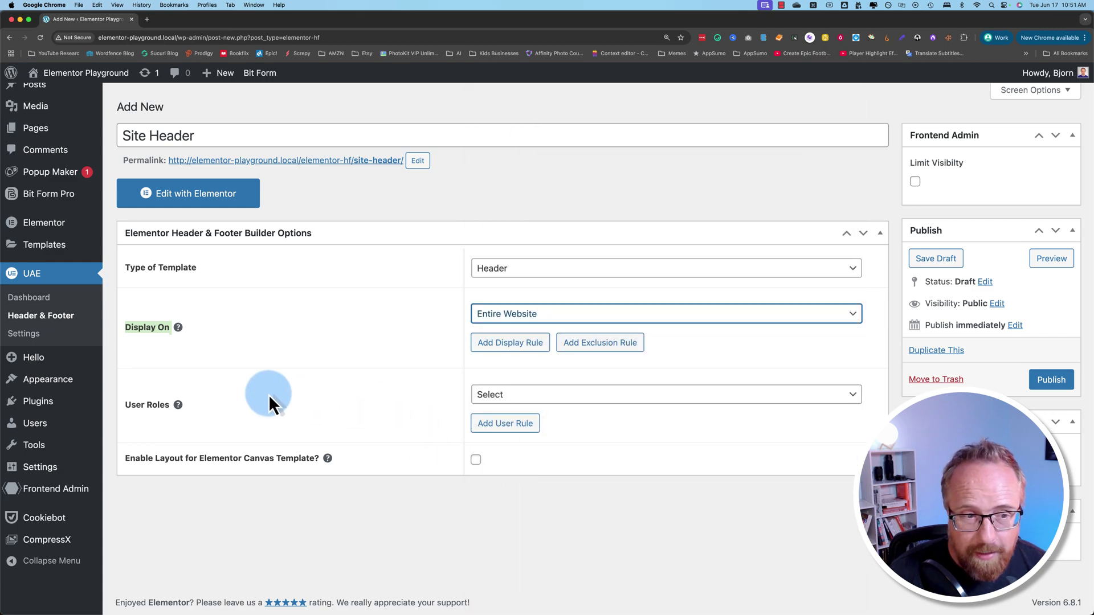
click(505, 394)
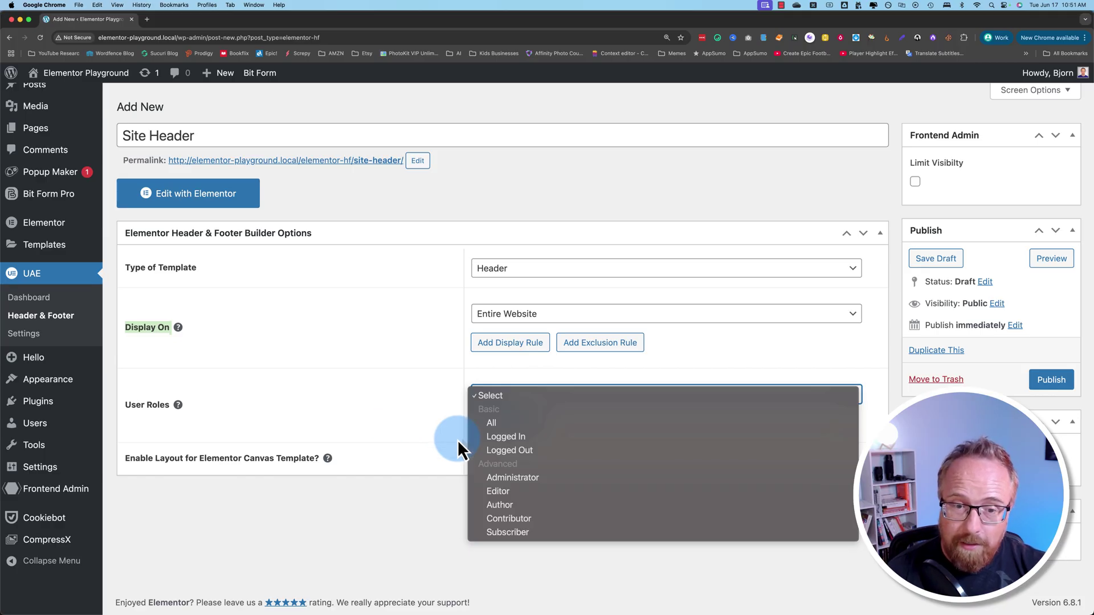
click(409, 430)
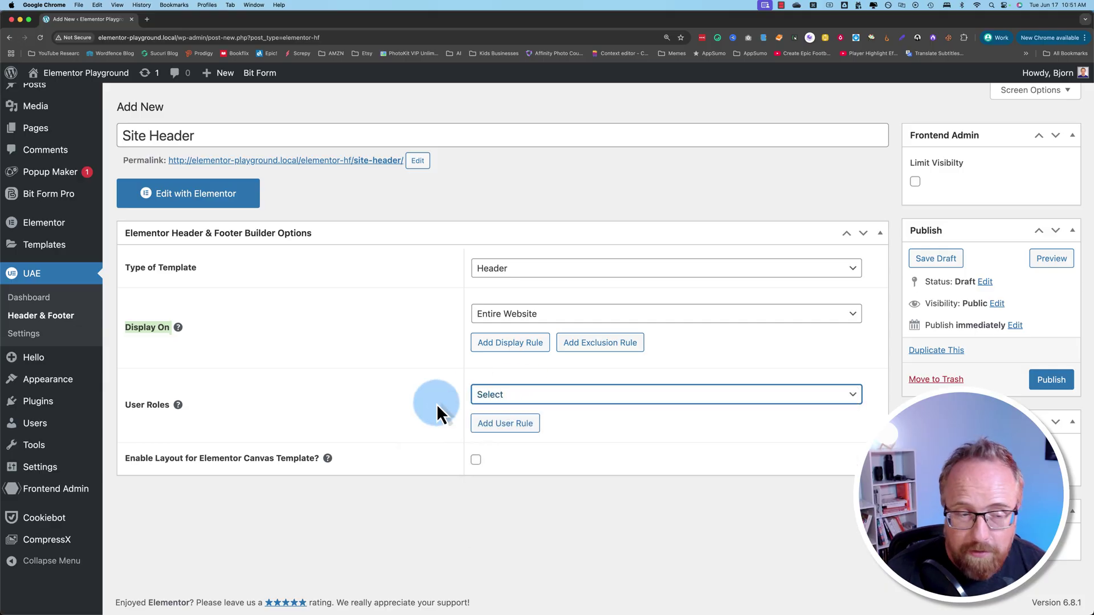
click(412, 434)
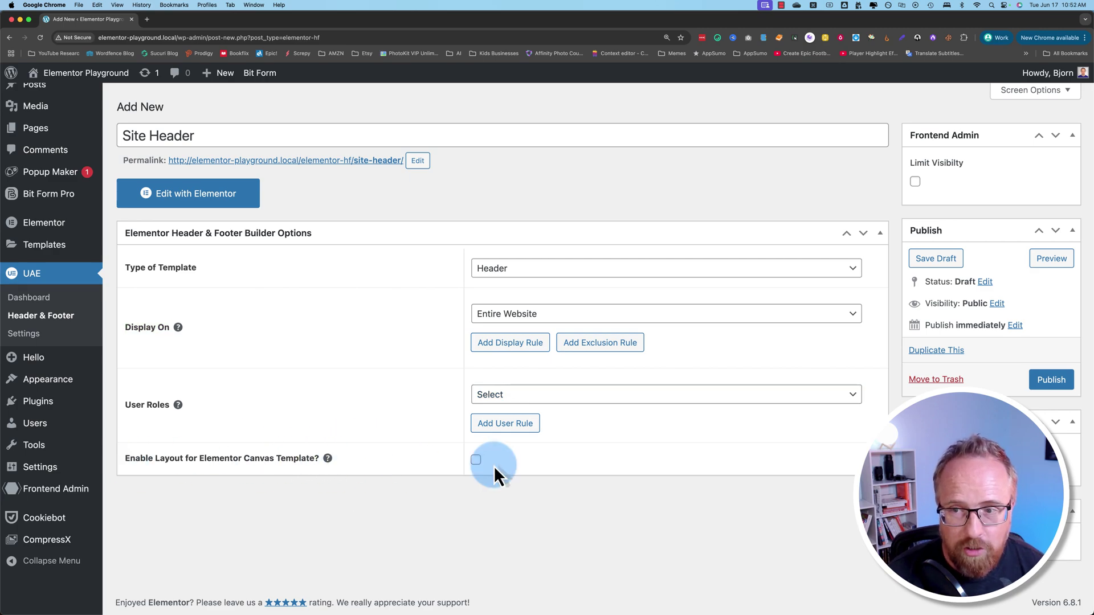
click(1052, 380)
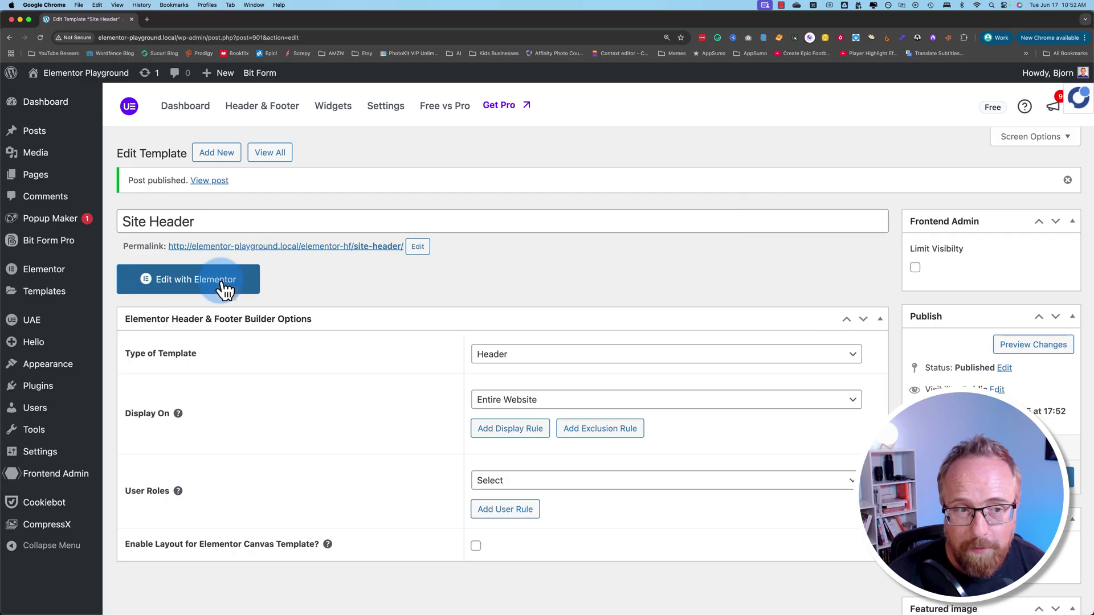
Step: Edit Site Header in Elementor and collapse the Layout, Basic and Frontend Admin Forms widget groups
click(203, 282)
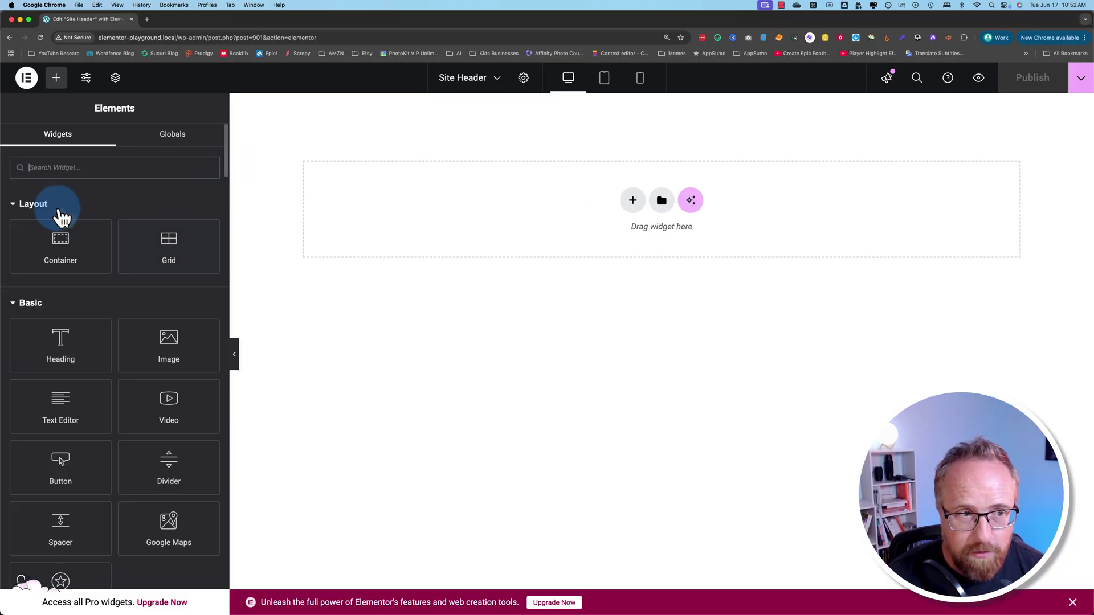
click(17, 208)
click(17, 234)
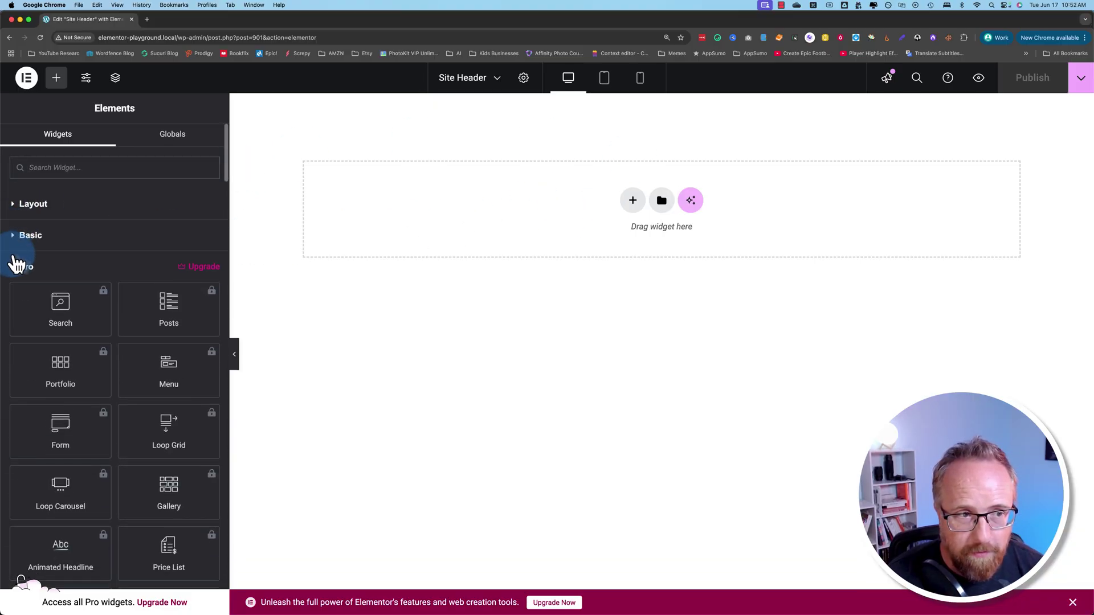
scroll(15, 308, down, 10)
scroll(17, 297, down, 2)
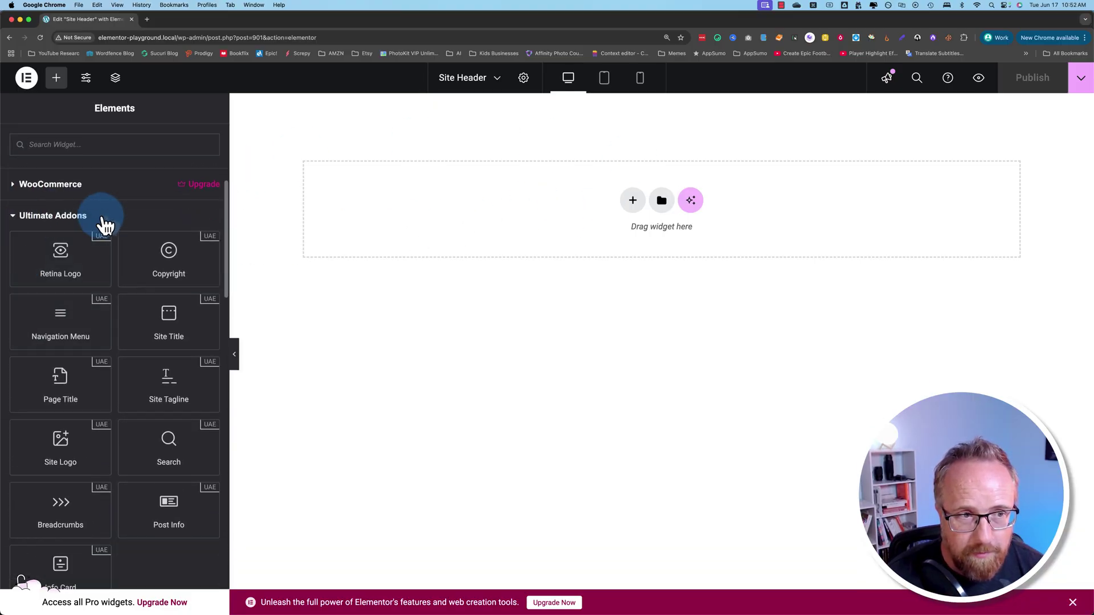
scroll(20, 234, down, 2)
scroll(63, 215, down, 1)
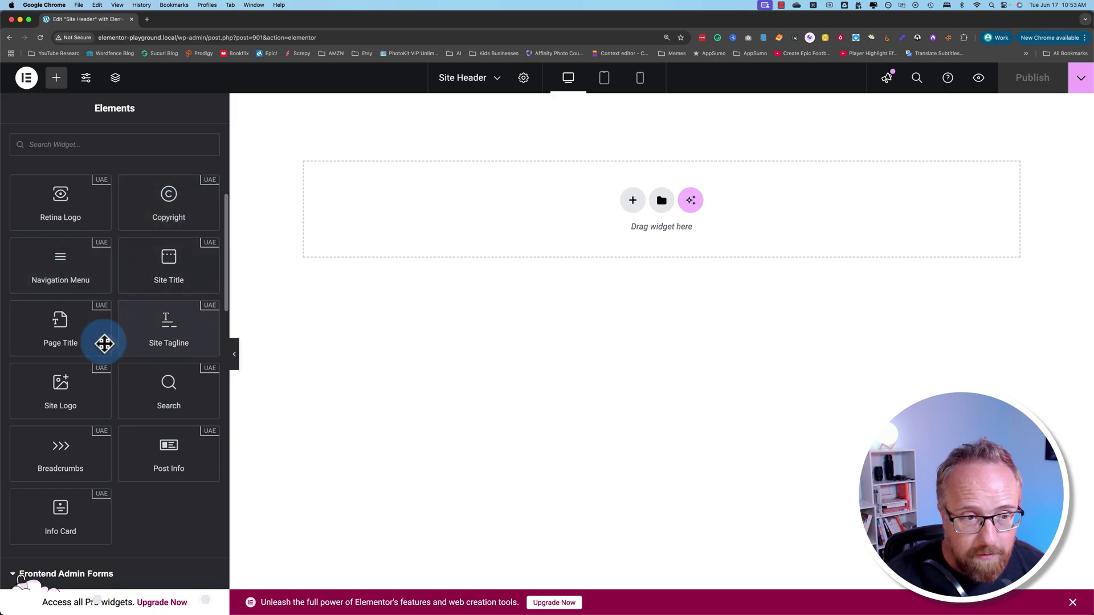
scroll(105, 342, down, 5)
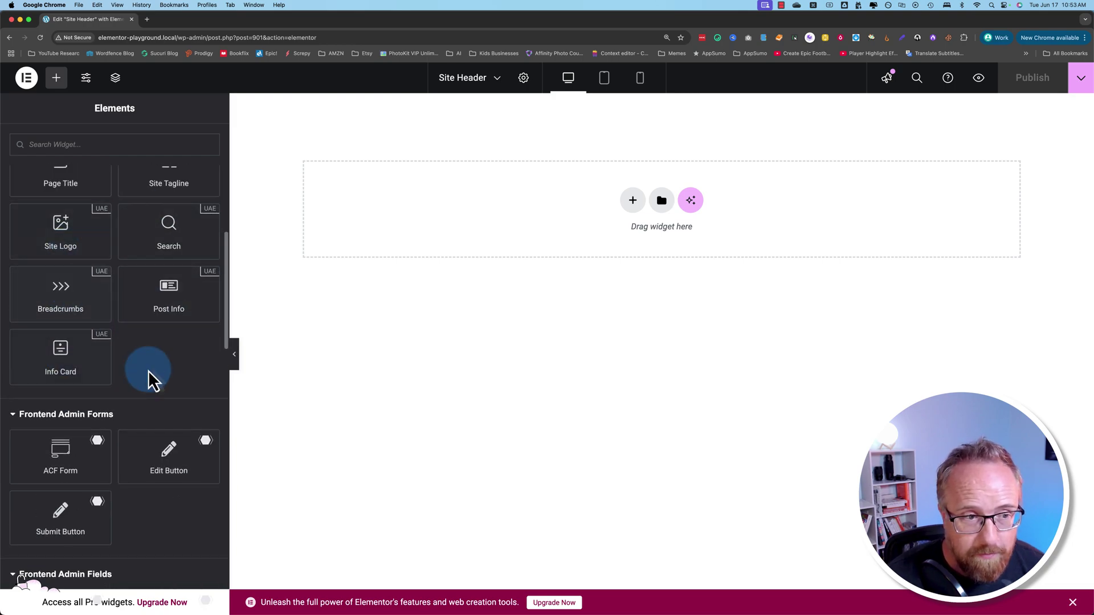
scroll(80, 418, up, 1)
click(88, 442)
scroll(120, 361, up, 6)
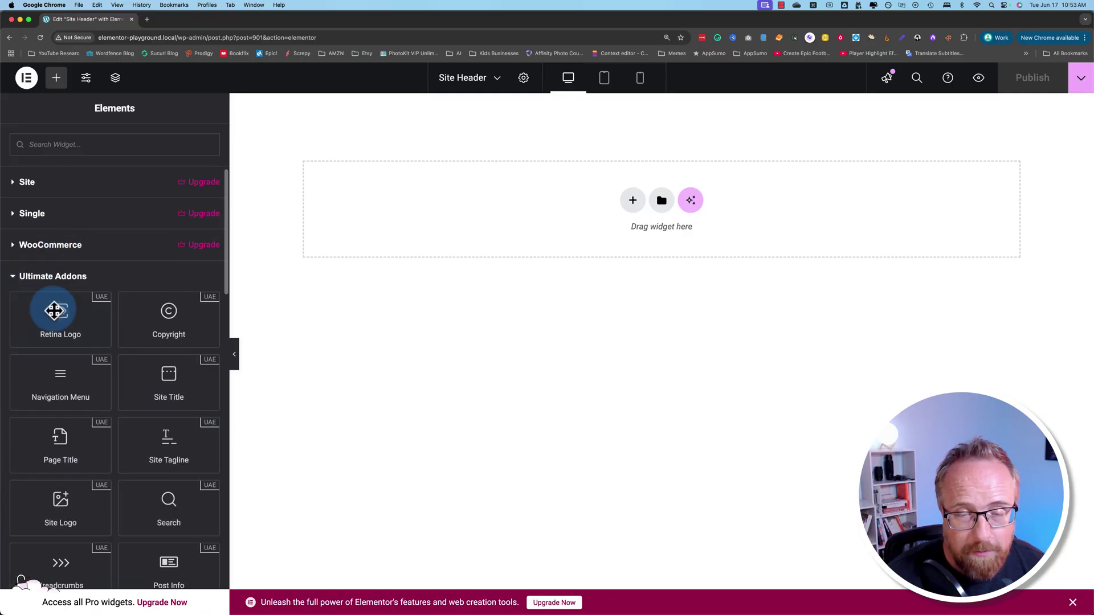
Step: Add a two-column flexbox container and narrow its left column to about 27%
click(634, 203)
click(624, 239)
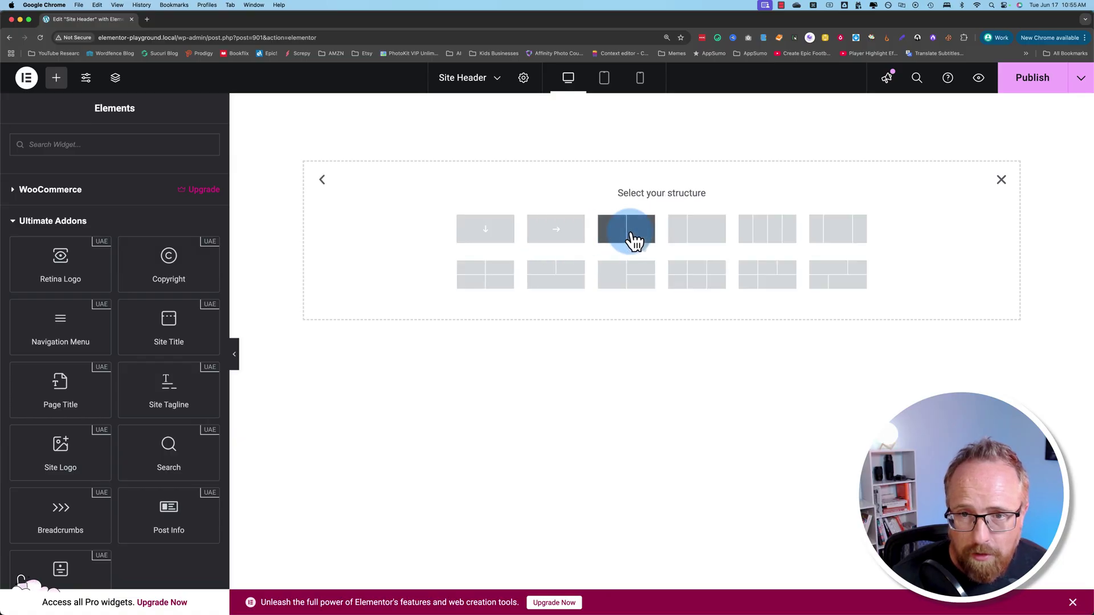
click(725, 230)
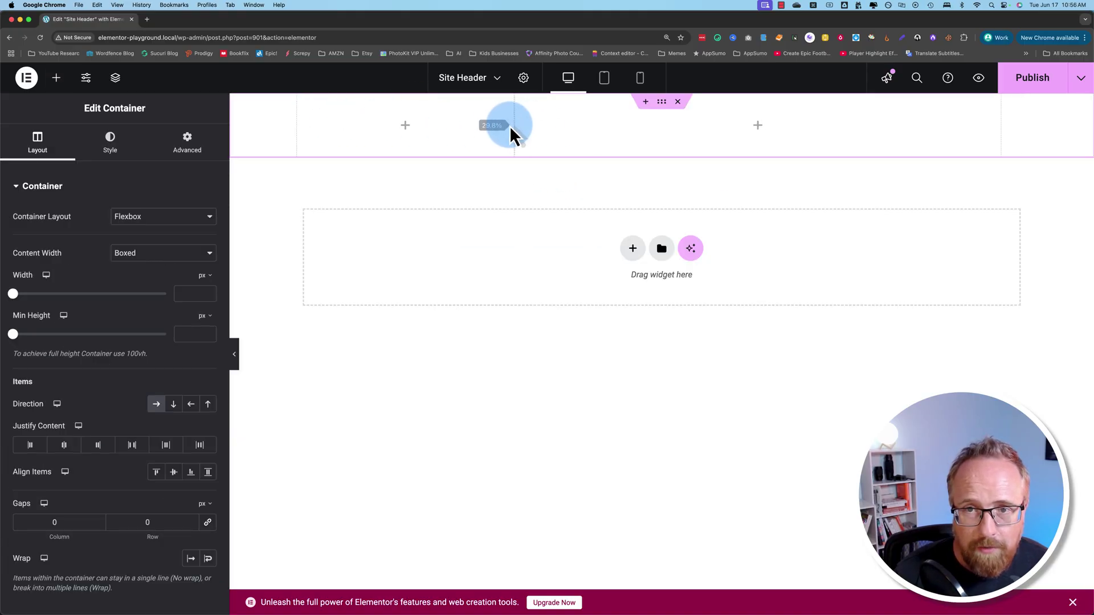
drag(535, 127, 473, 129)
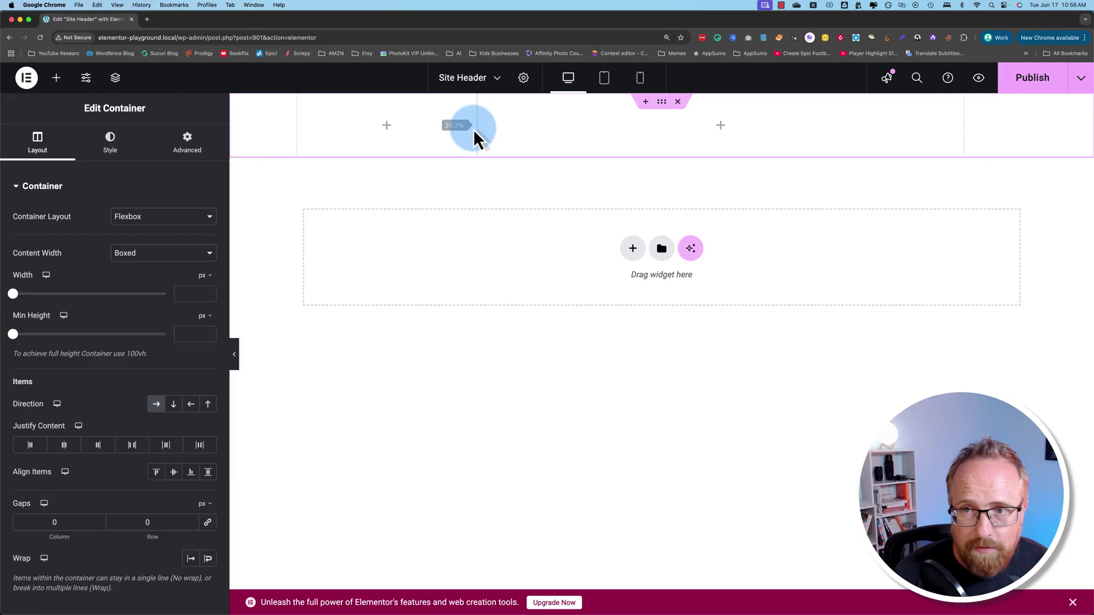
drag(543, 126, 534, 128)
Step: Try Full Width content width, revert the container to Boxed, and clear its fixed width
click(660, 108)
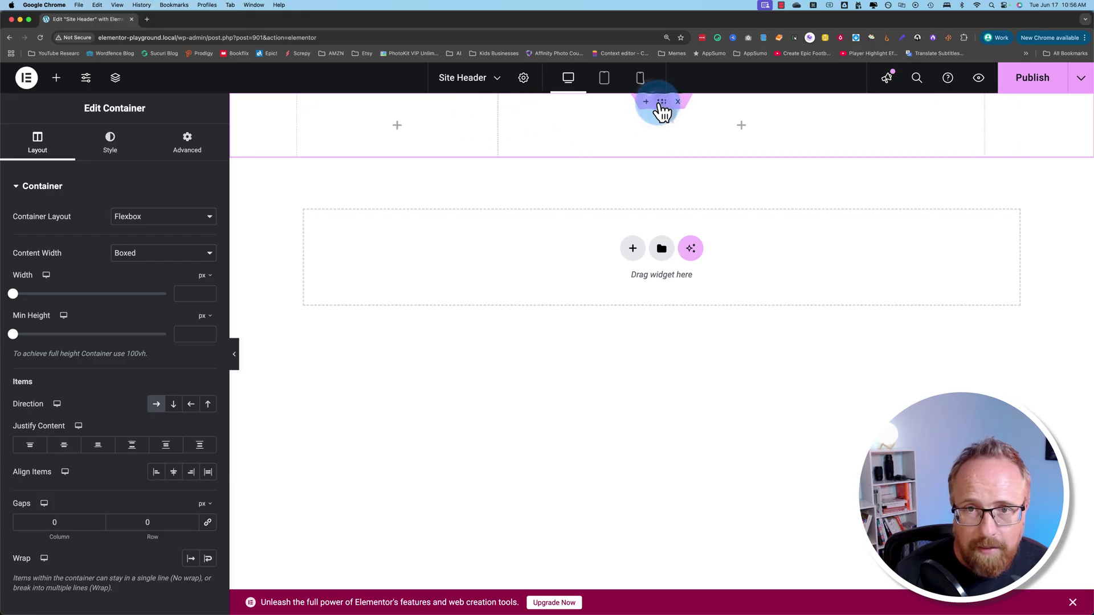
click(450, 220)
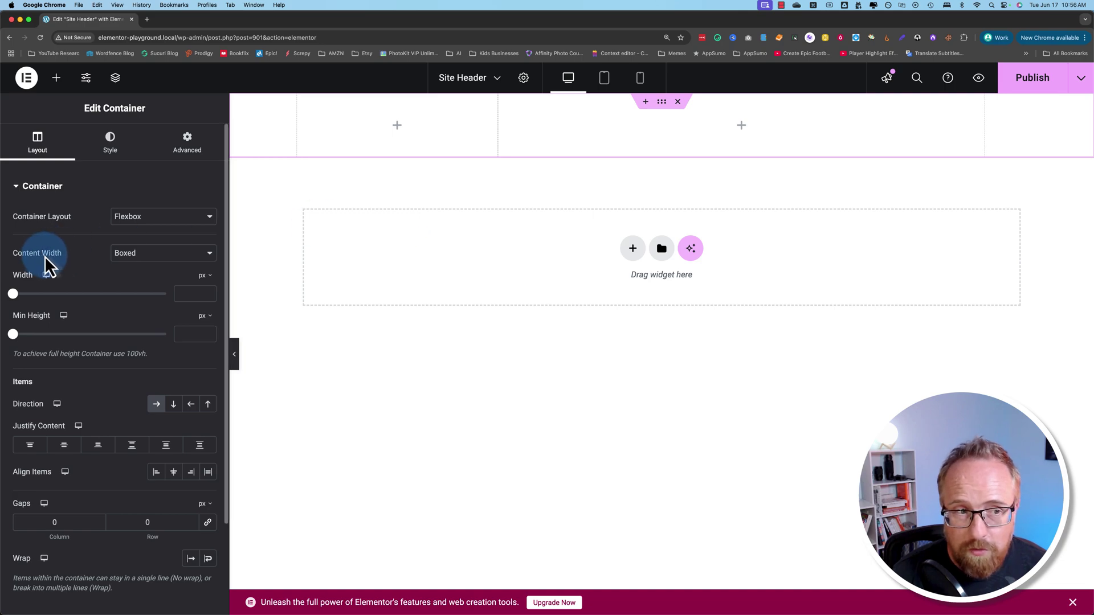
click(662, 103)
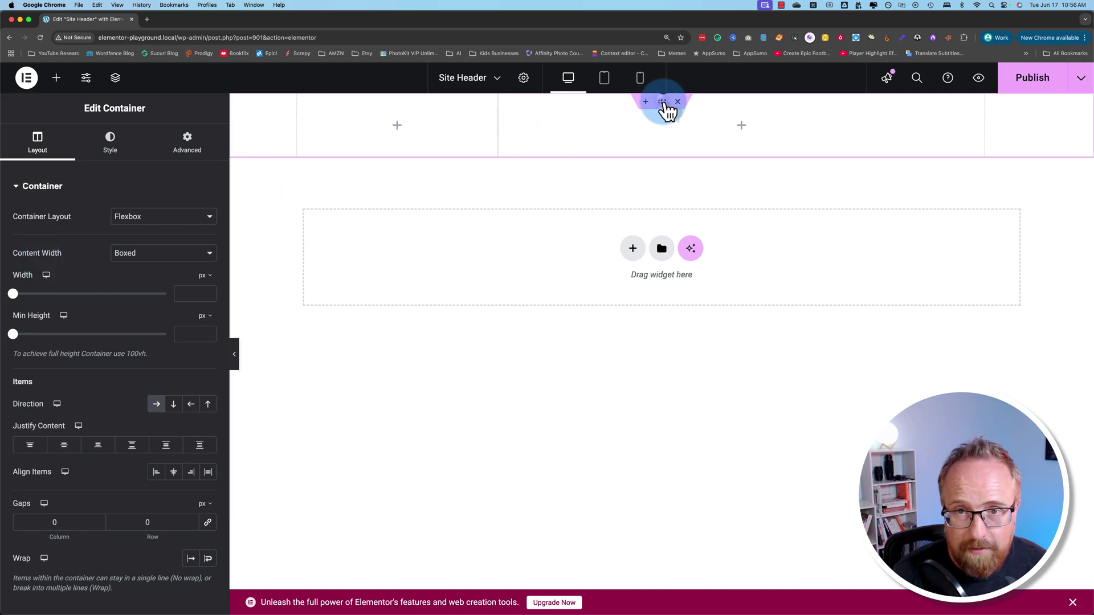
drag(667, 111, 293, 111)
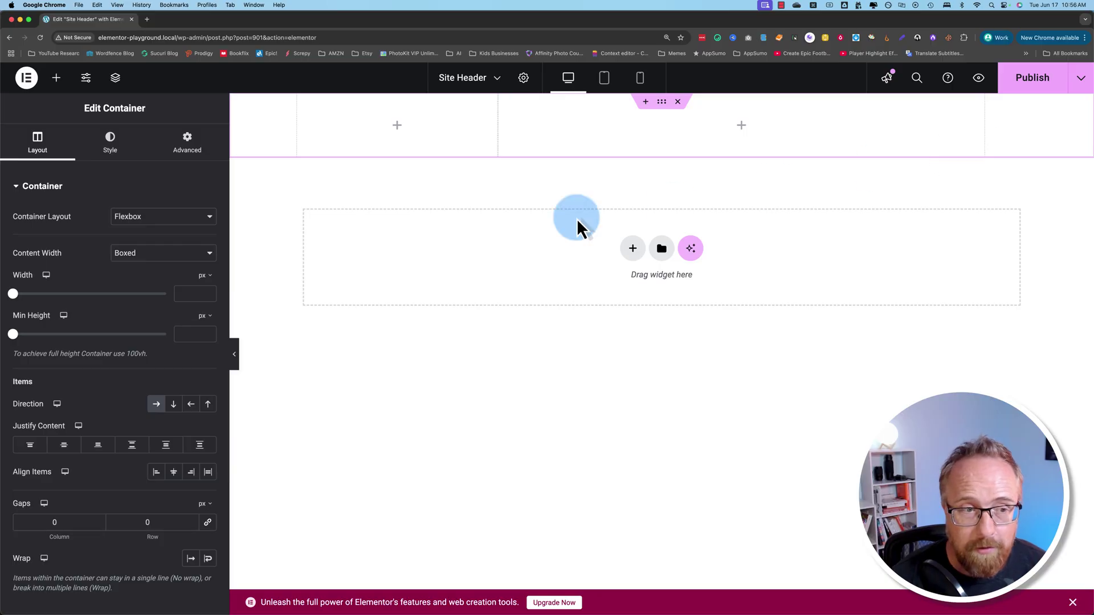
click(204, 257)
click(154, 266)
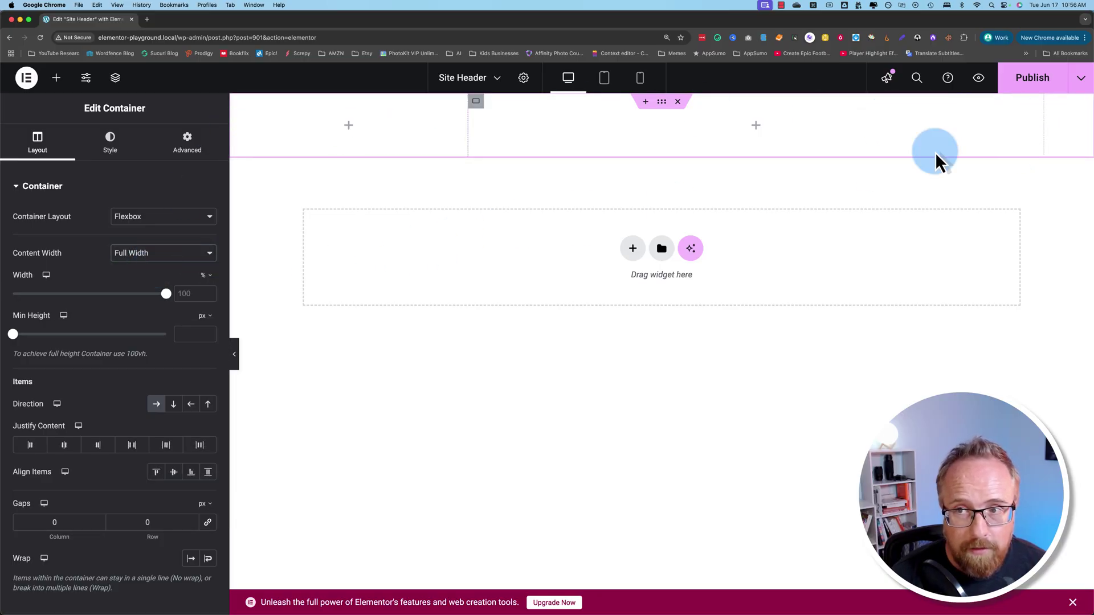
click(177, 263)
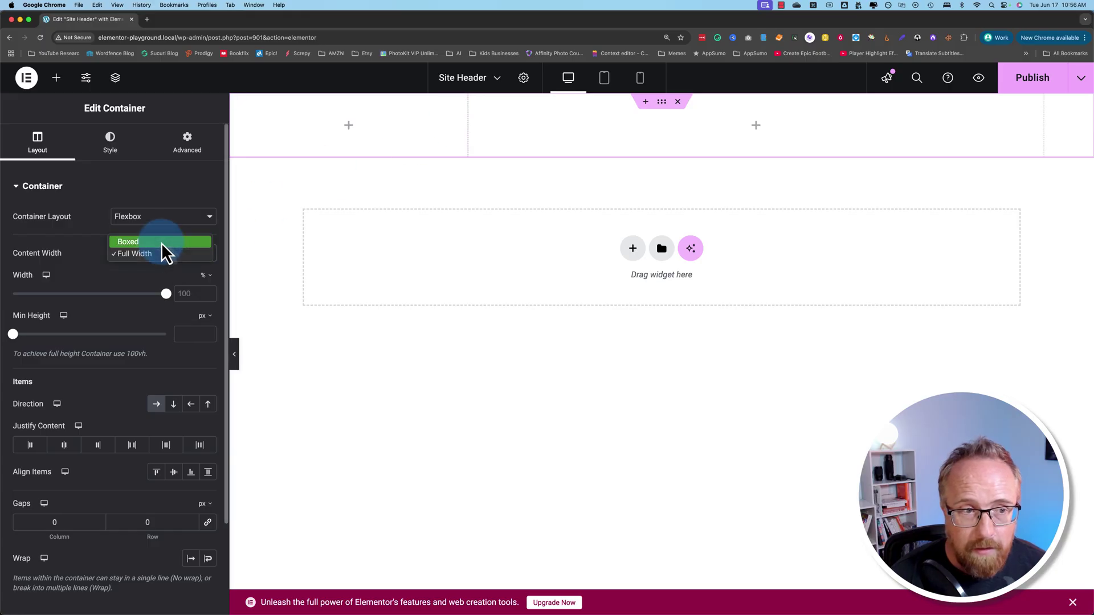
click(162, 241)
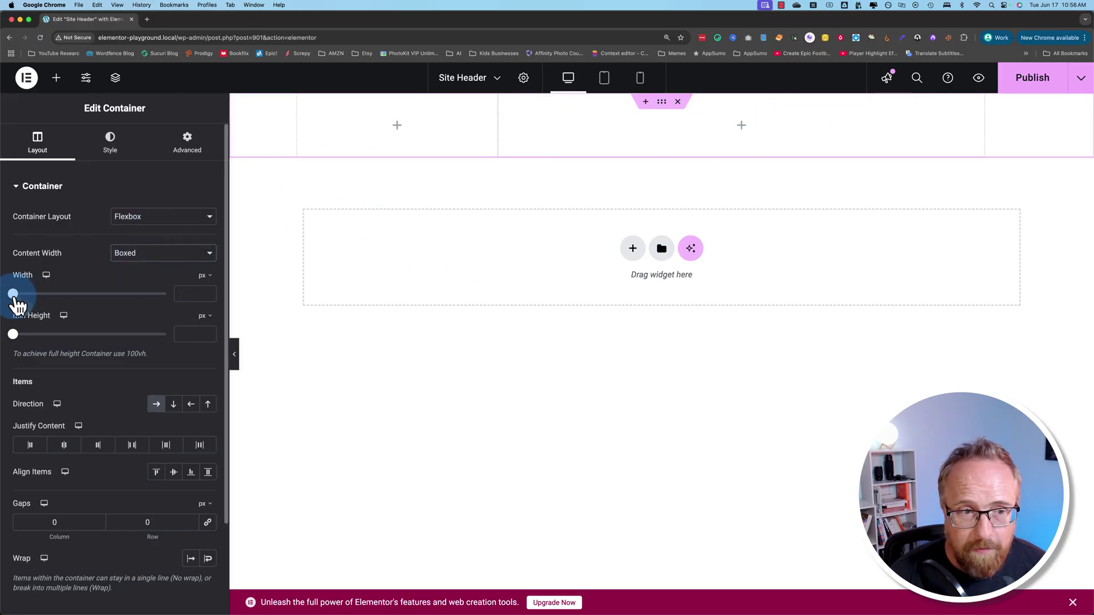
mouse_move(13, 294)
mouse_down()
mouse_move(126, 294)
mouse_move(29, 294)
mouse_up()
drag(196, 294, 187, 294)
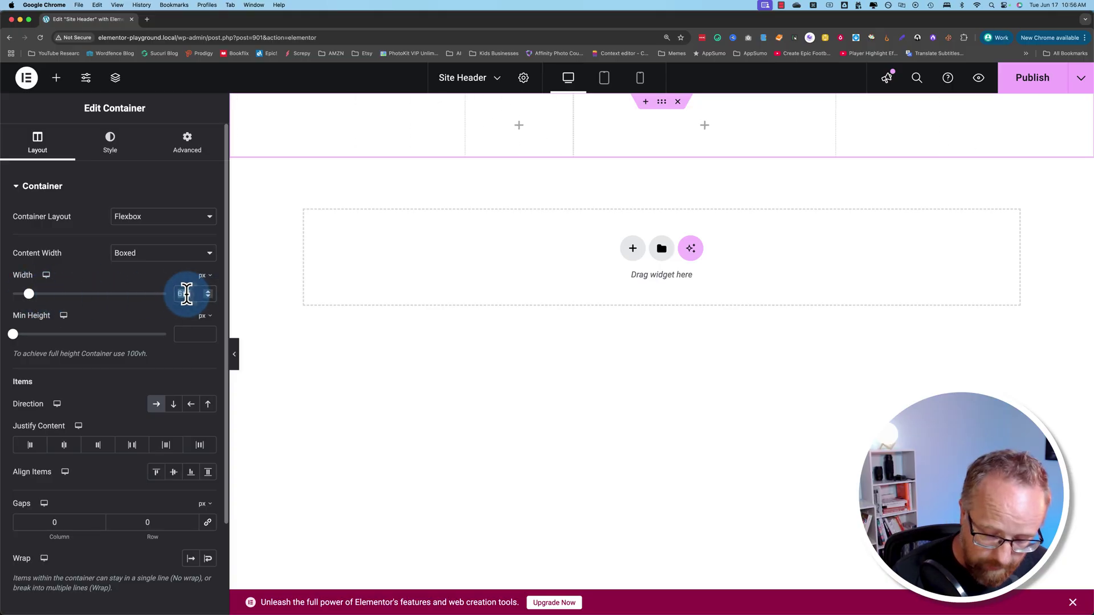
key(BackSpace)
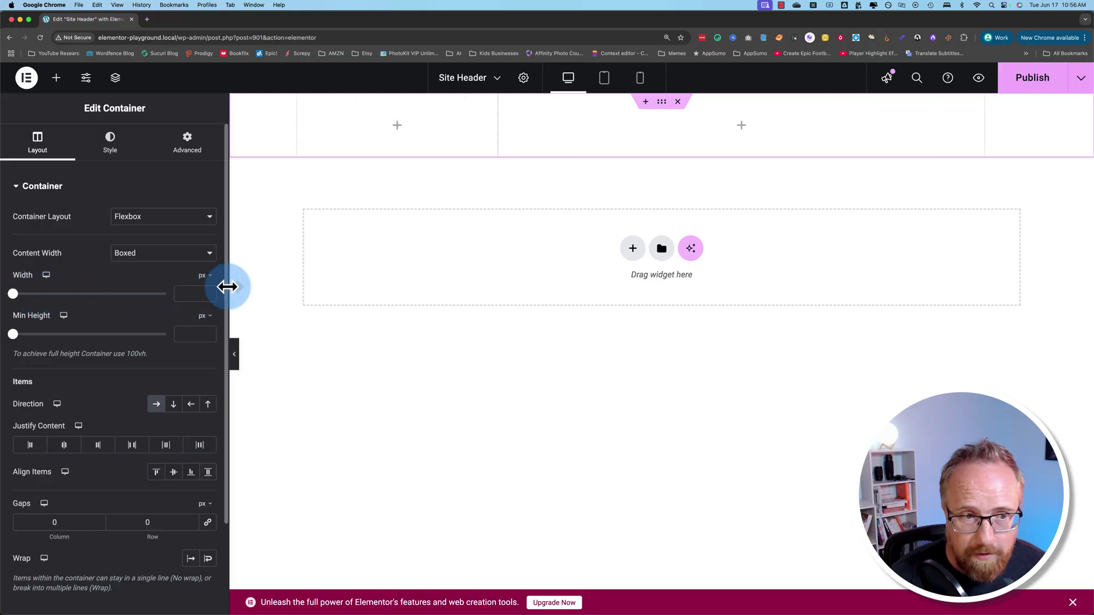
Step: Place a UAE Retina Logo widget in the header's left column
click(397, 127)
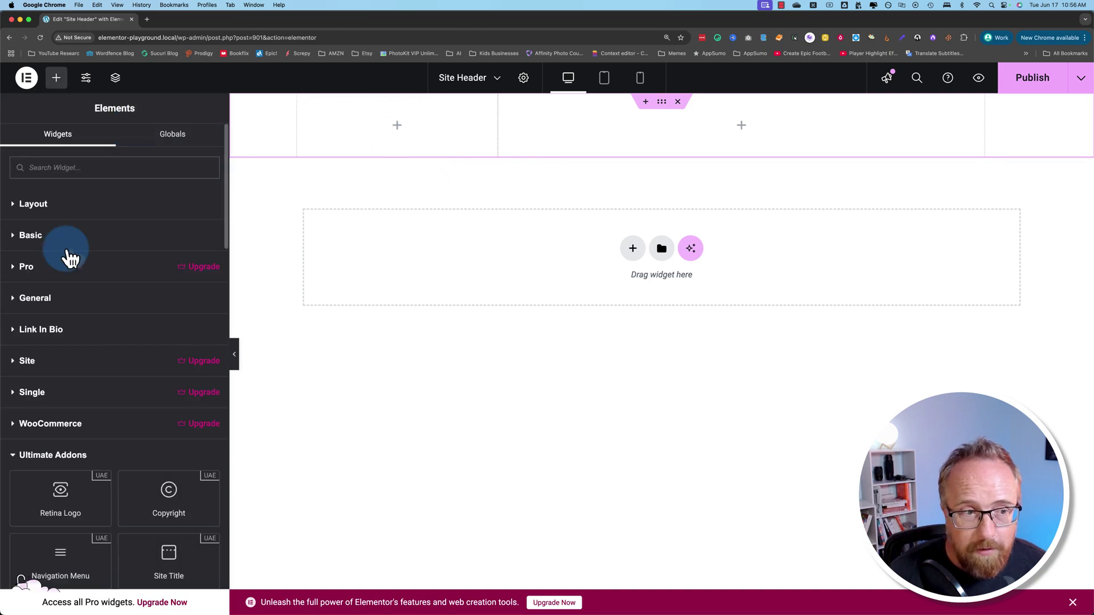
scroll(56, 448, down, 5)
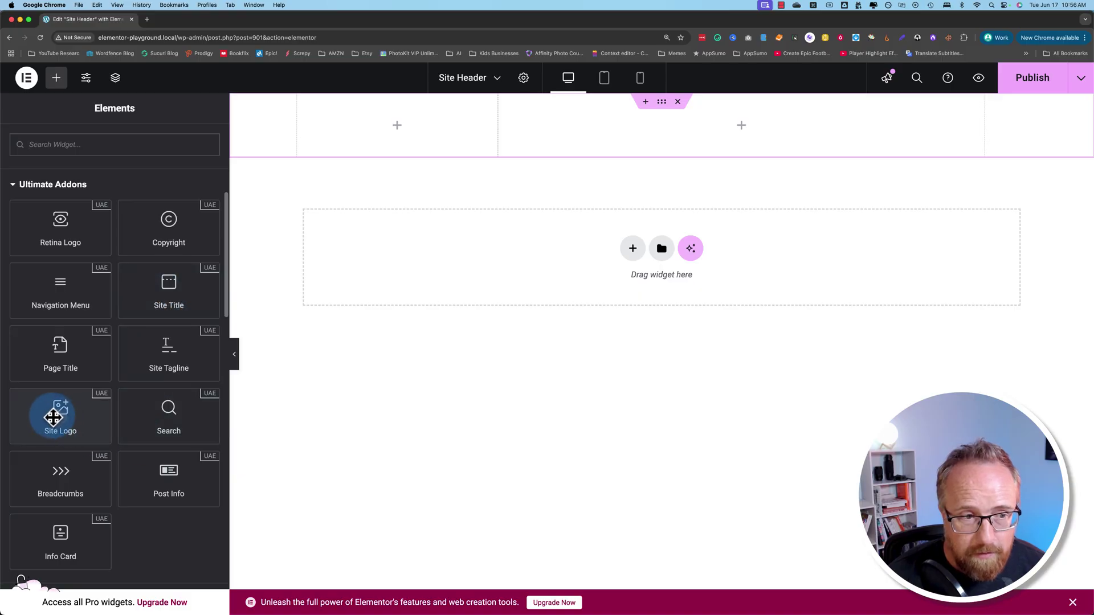
drag(43, 226, 385, 137)
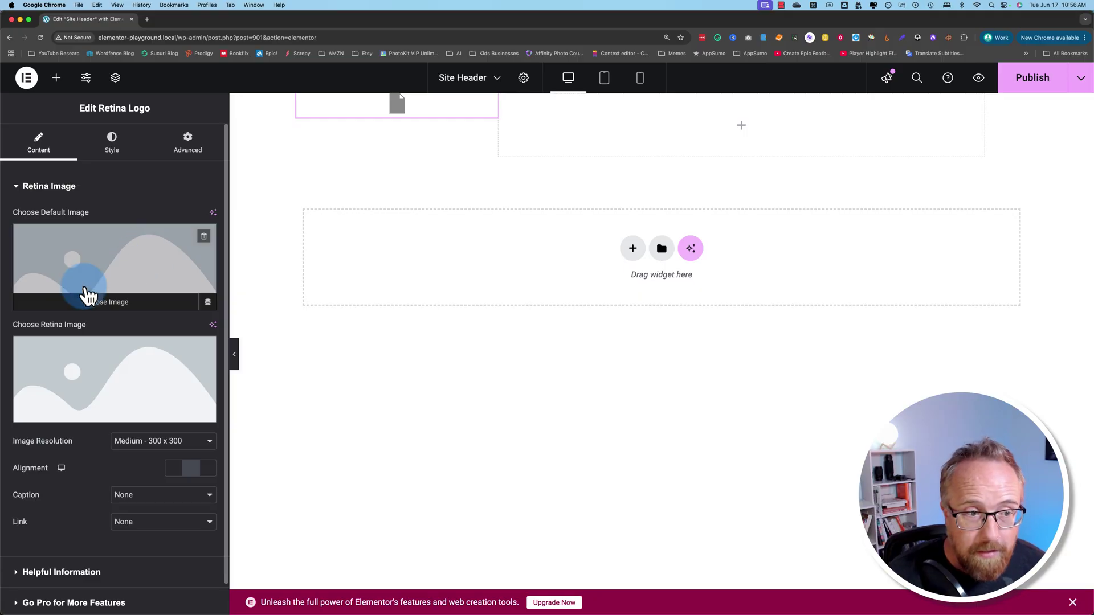
Step: Upload the logo as the retina image, using 'WPLearningLab Logo' for alt text, title, caption and description
click(80, 362)
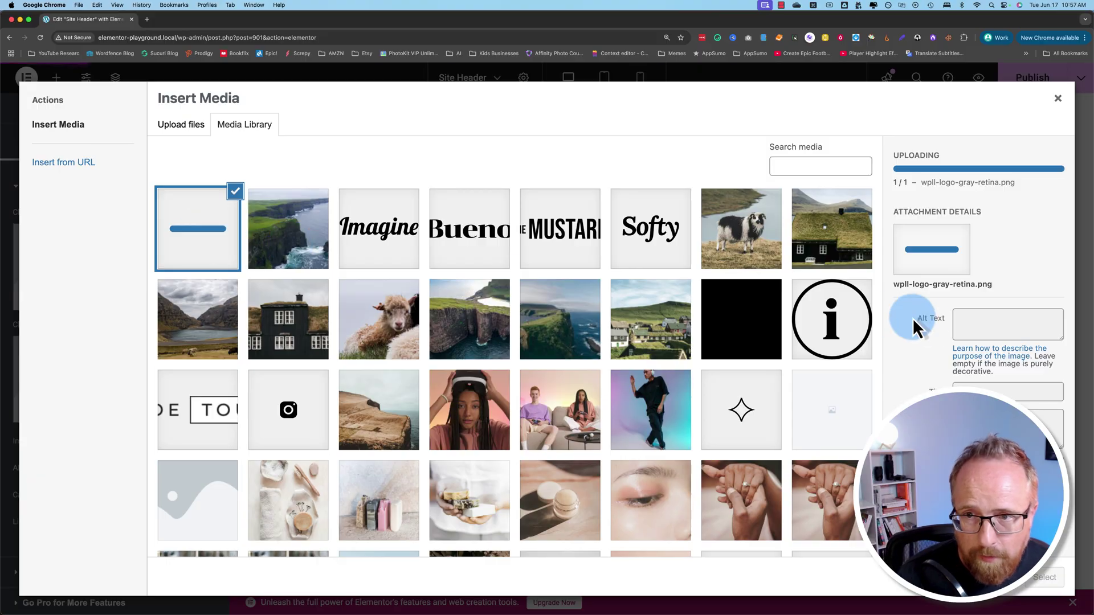
click(984, 313)
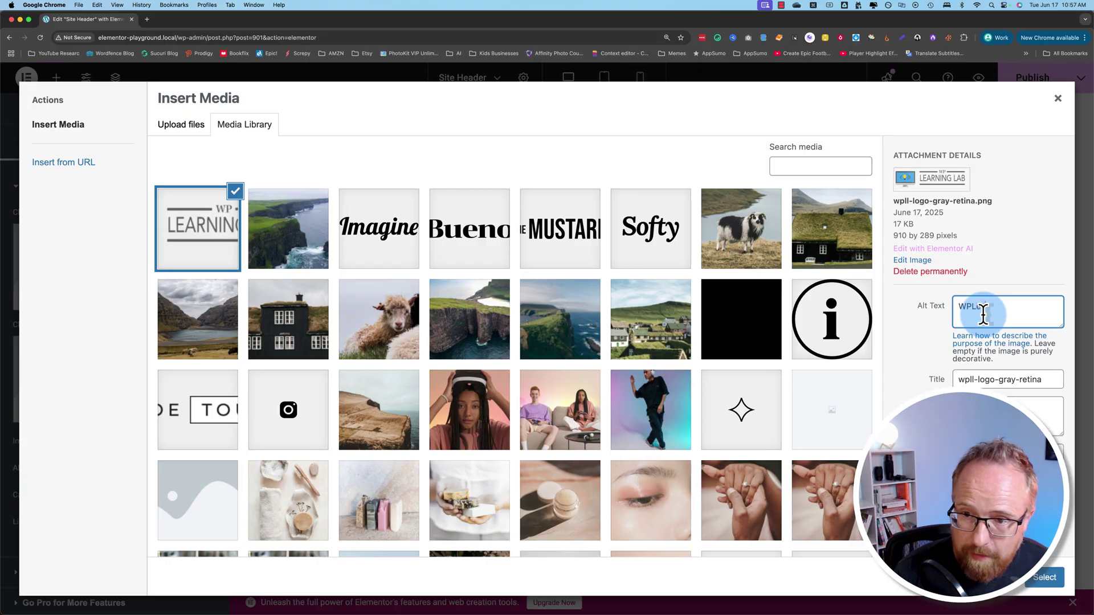
text(WPLearningLab Logo)
key(super+a)
key(super+c)
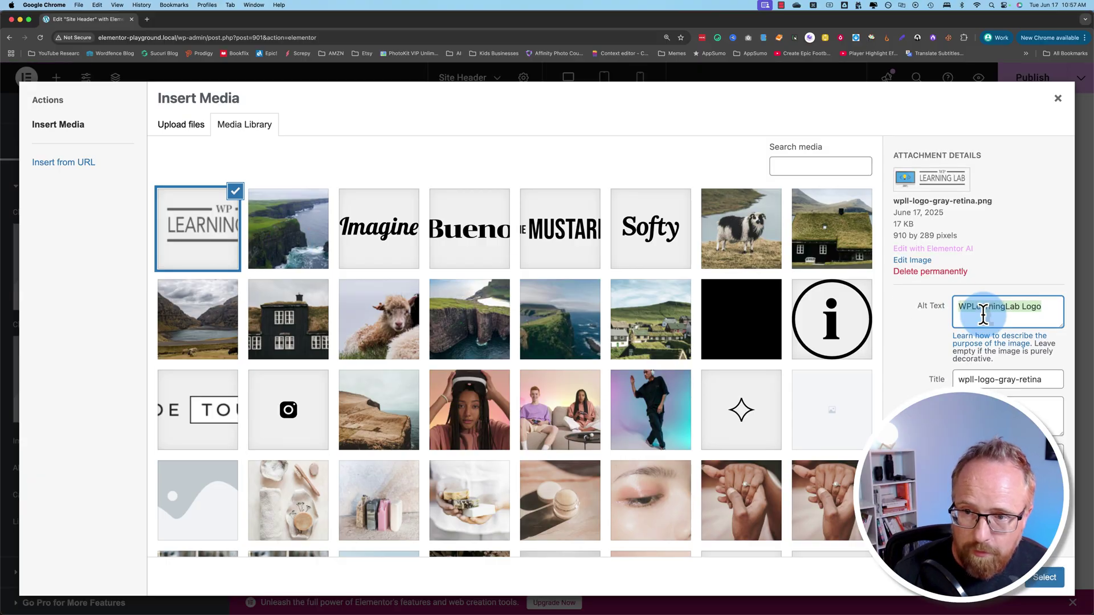
click(982, 379)
key(super+a)
key(super+v)
click(982, 406)
key(super+v)
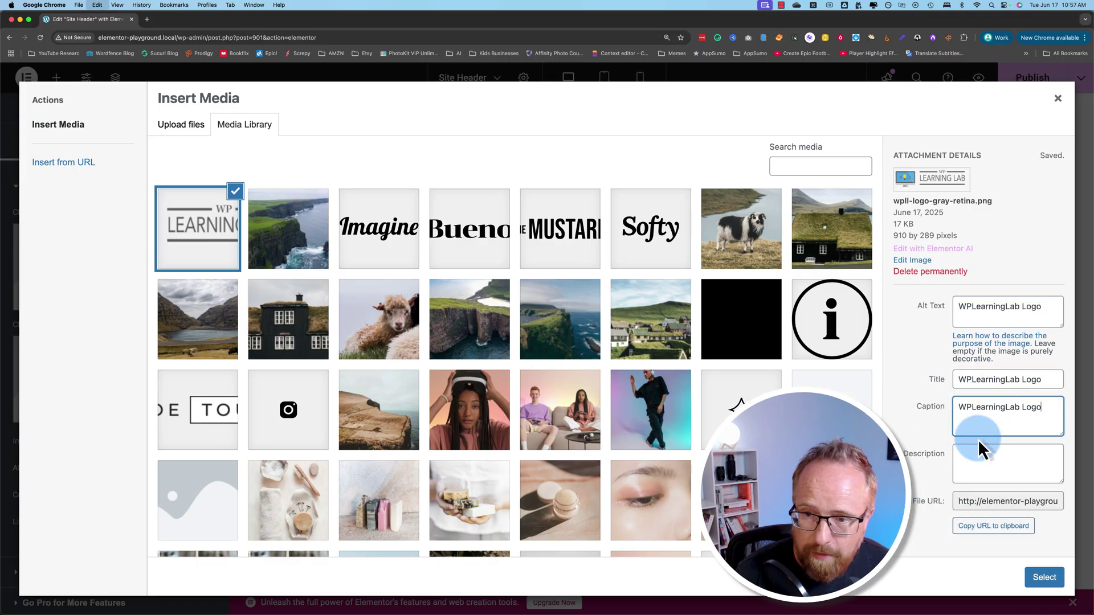
click(979, 456)
key(super+v)
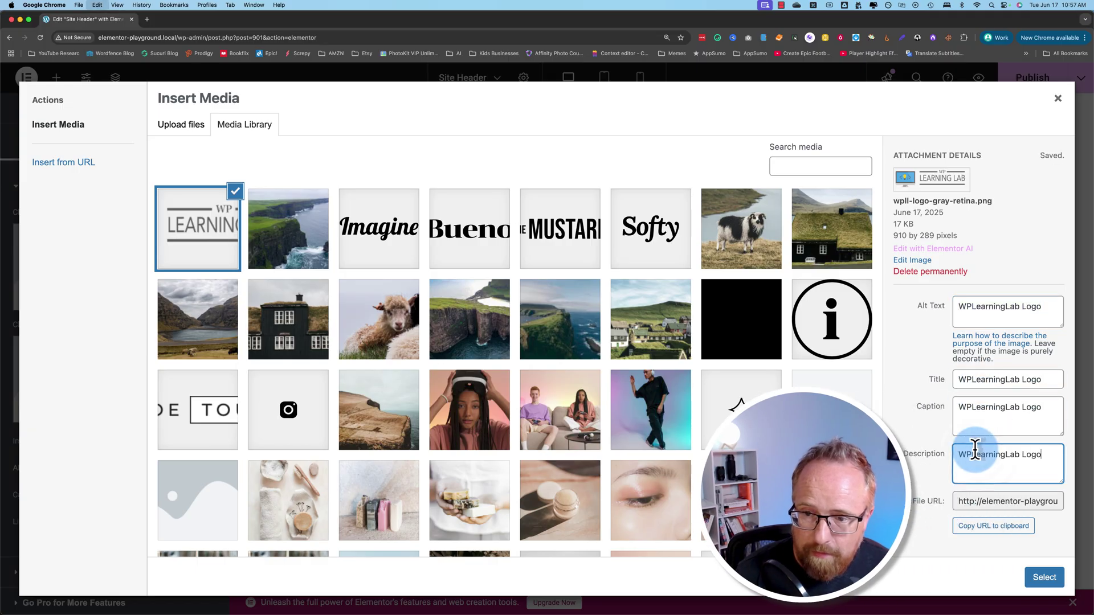
click(1043, 578)
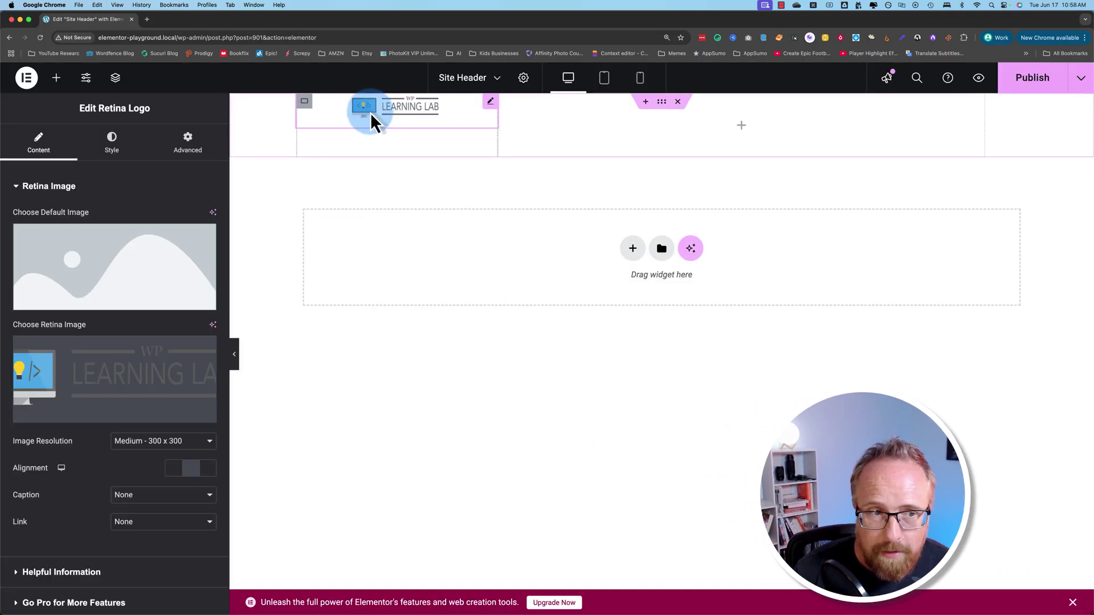
Step: Choose the WP Learning logo as the default image and shrink the logo column to about 22.8%
click(49, 262)
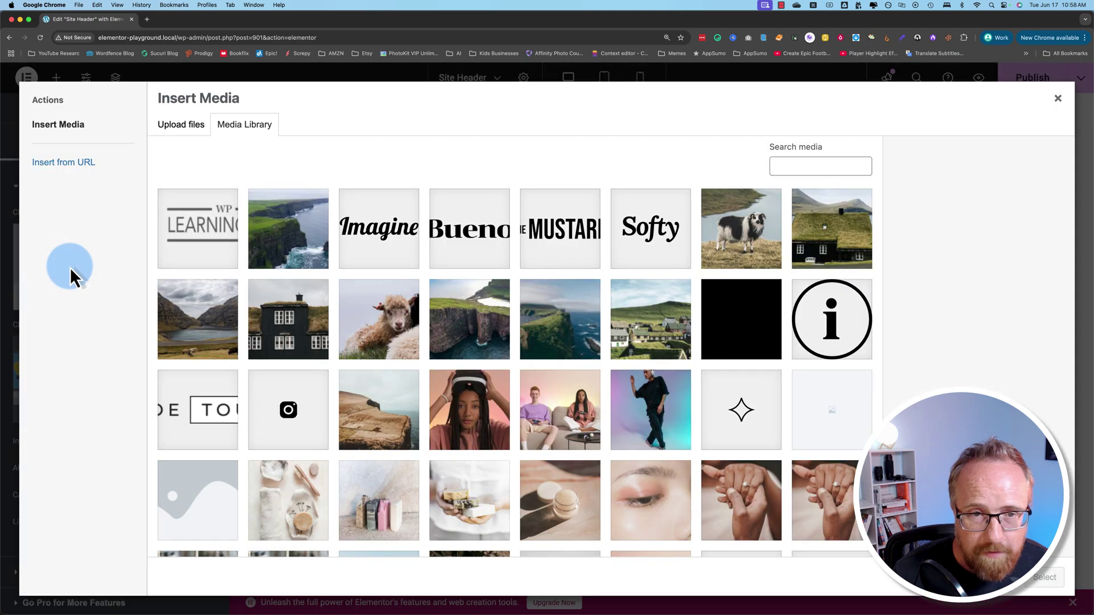
click(166, 229)
click(1044, 578)
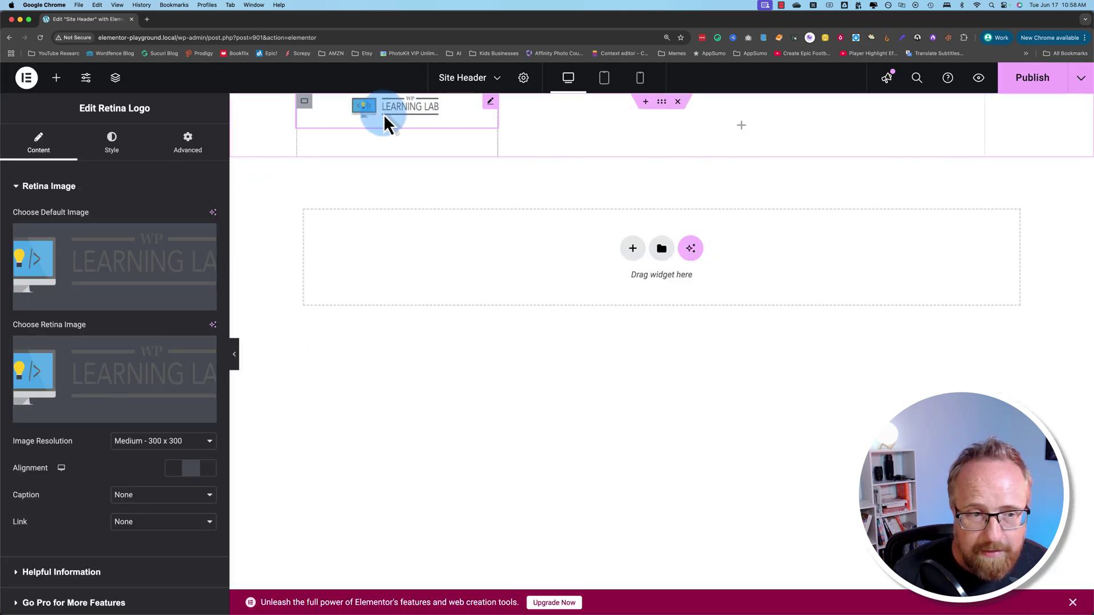
drag(495, 113, 459, 121)
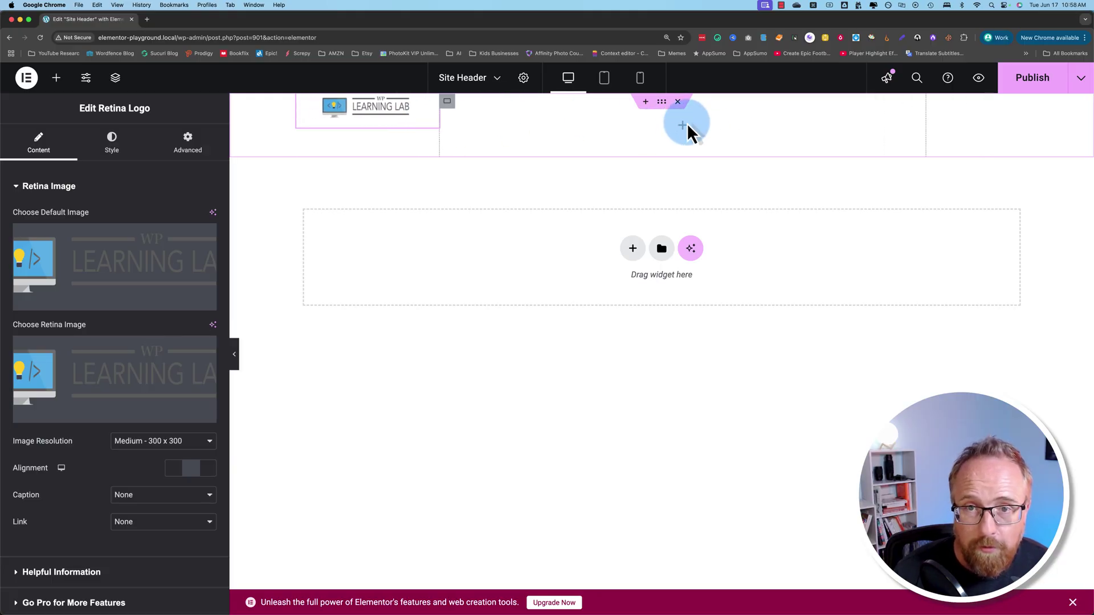
Step: Add a Navigation Menu widget to the right column, widen its container to 77% and right-align the items
click(56, 79)
scroll(98, 428, down, 5)
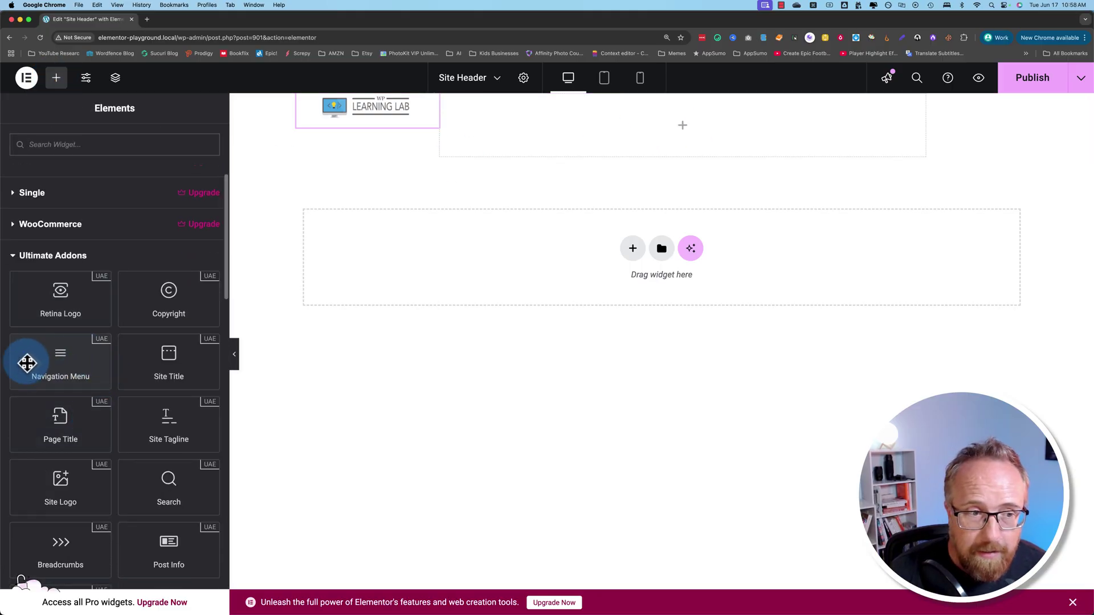
drag(64, 376, 715, 131)
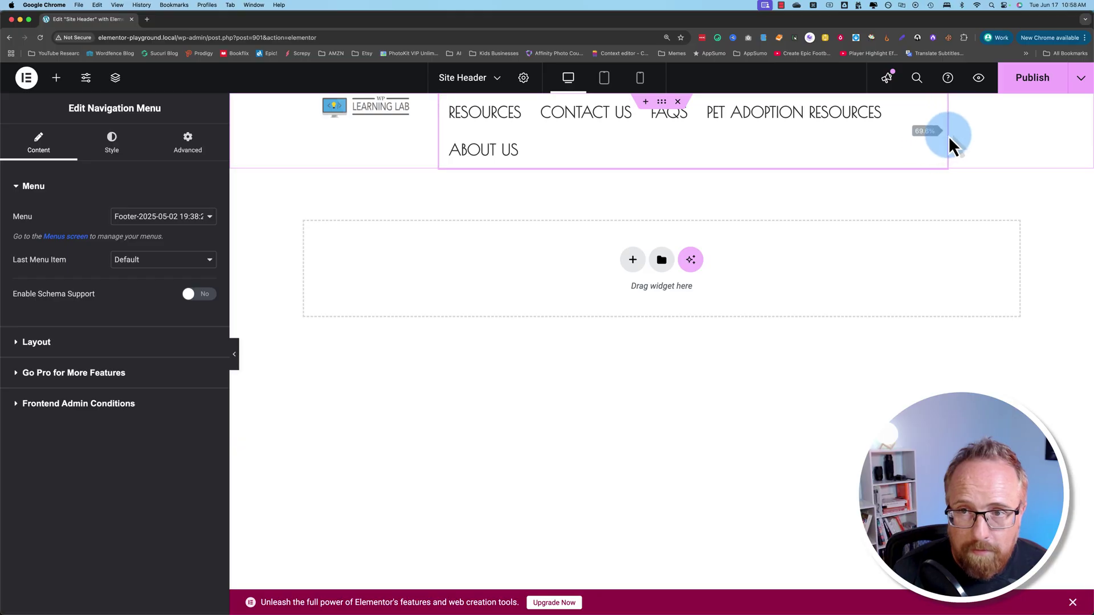
drag(980, 135, 917, 128)
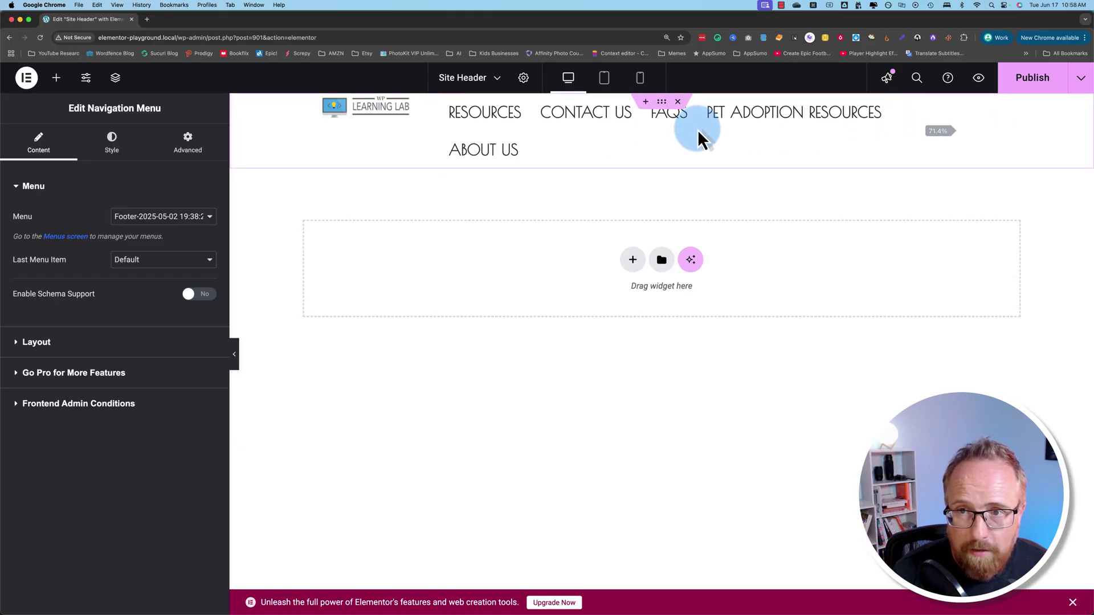
click(448, 102)
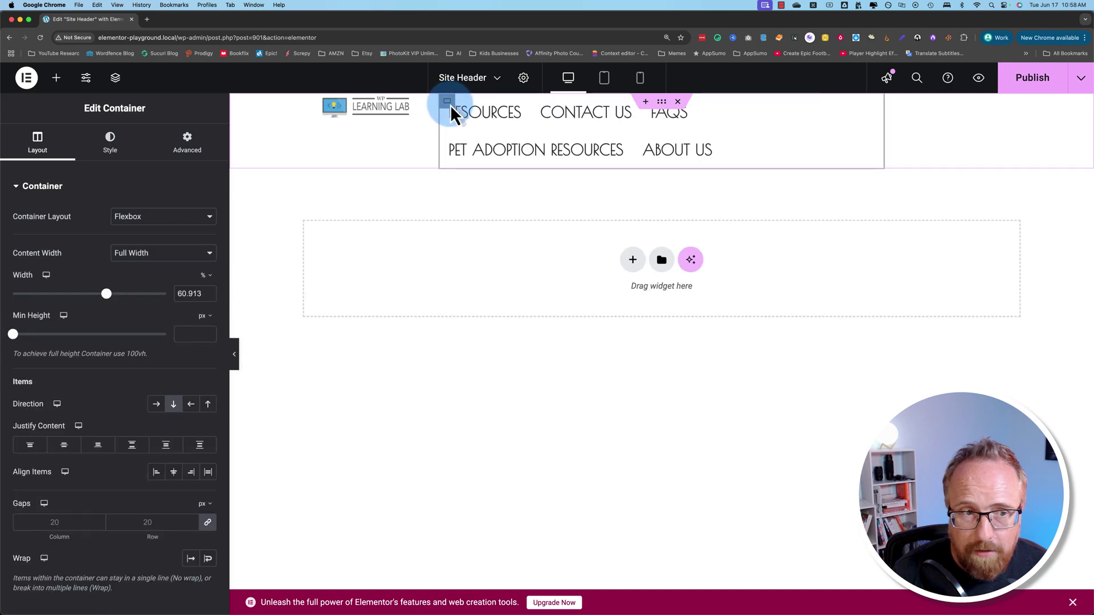
drag(107, 294, 135, 301)
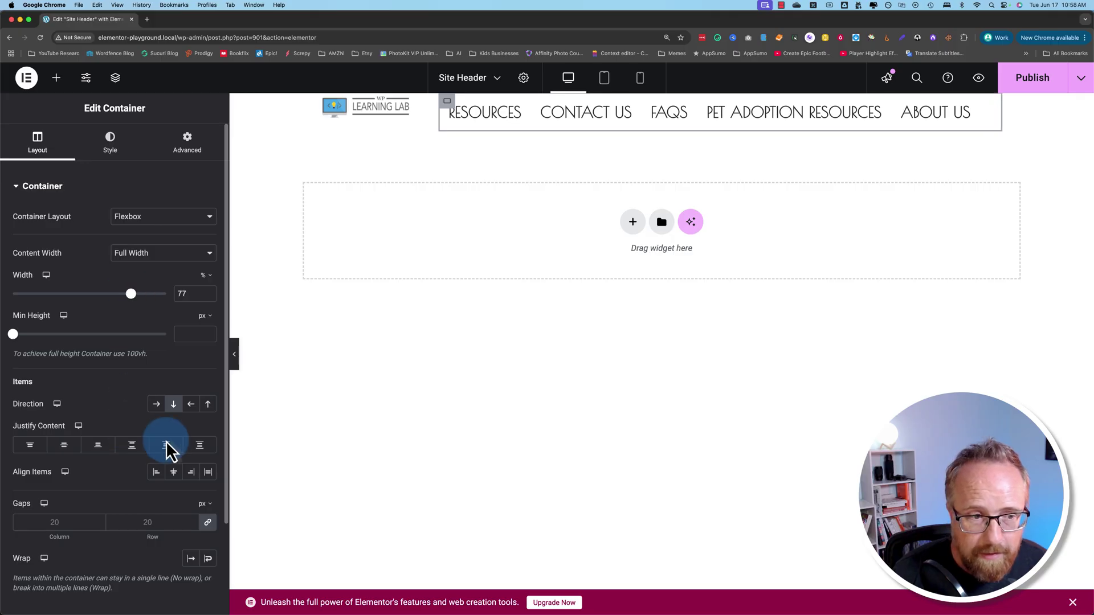
click(67, 449)
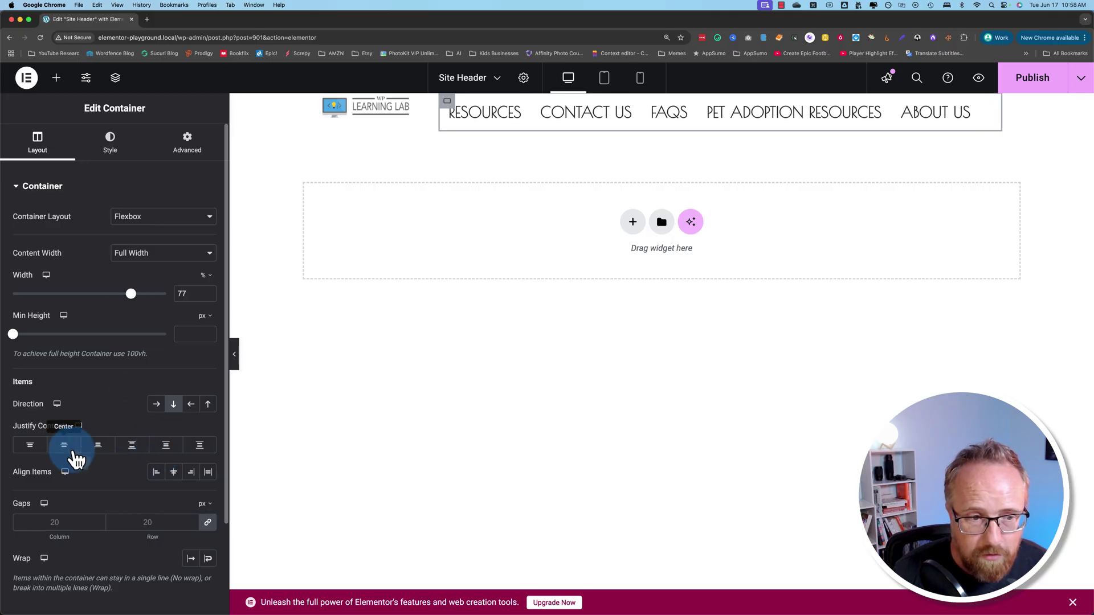
click(192, 475)
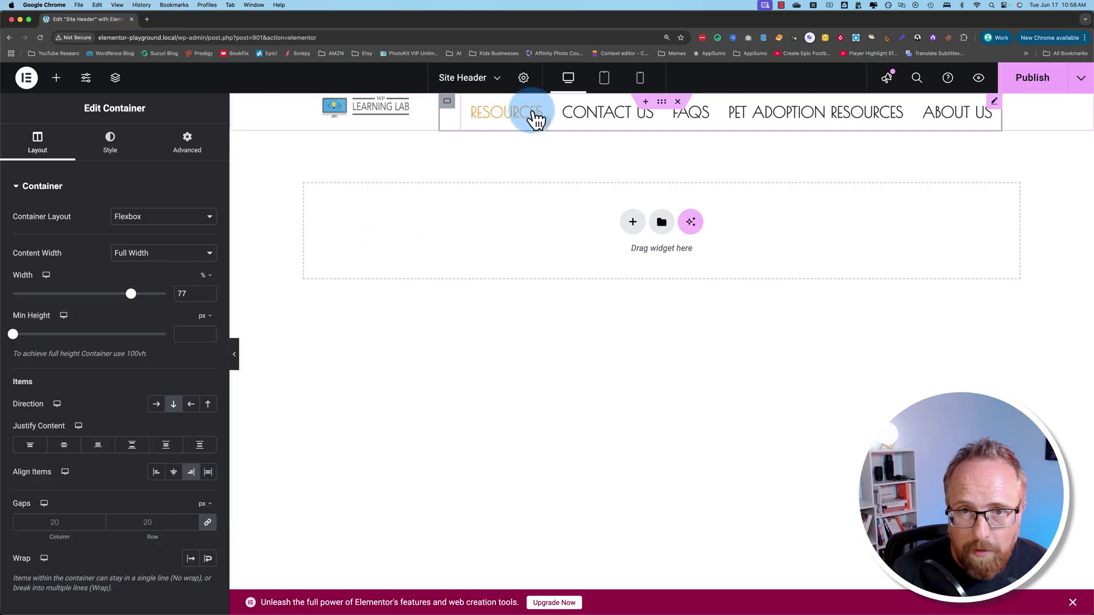
click(558, 112)
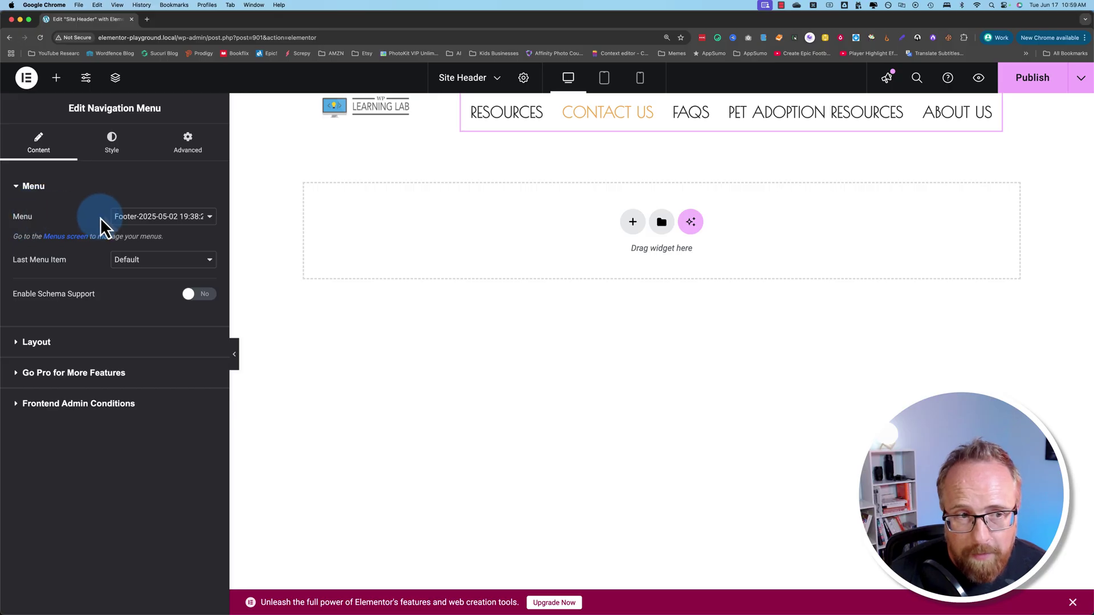
click(147, 220)
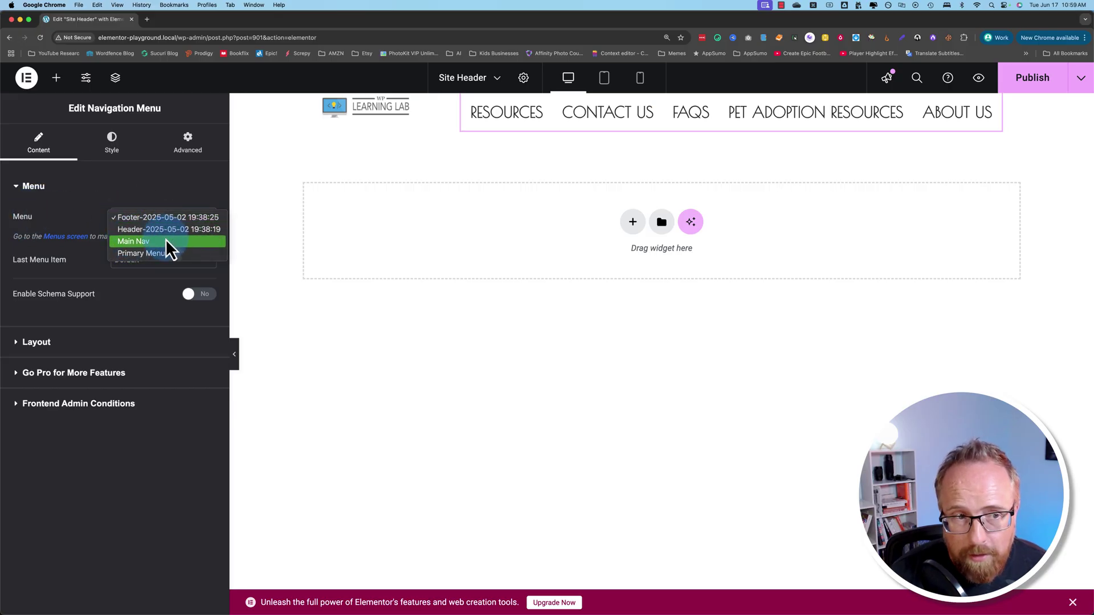
click(135, 231)
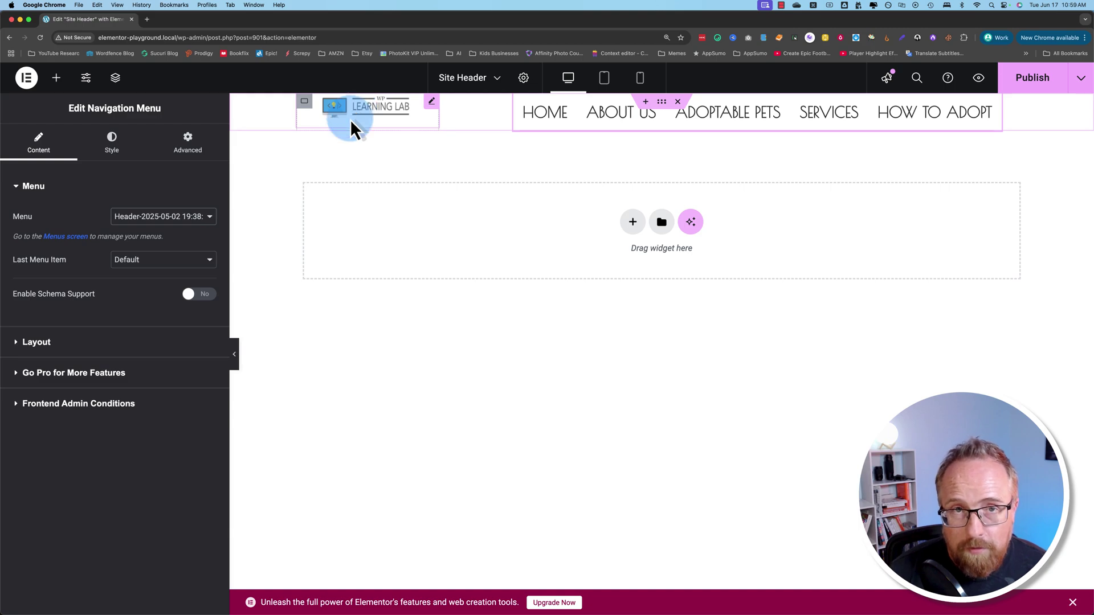
click(67, 246)
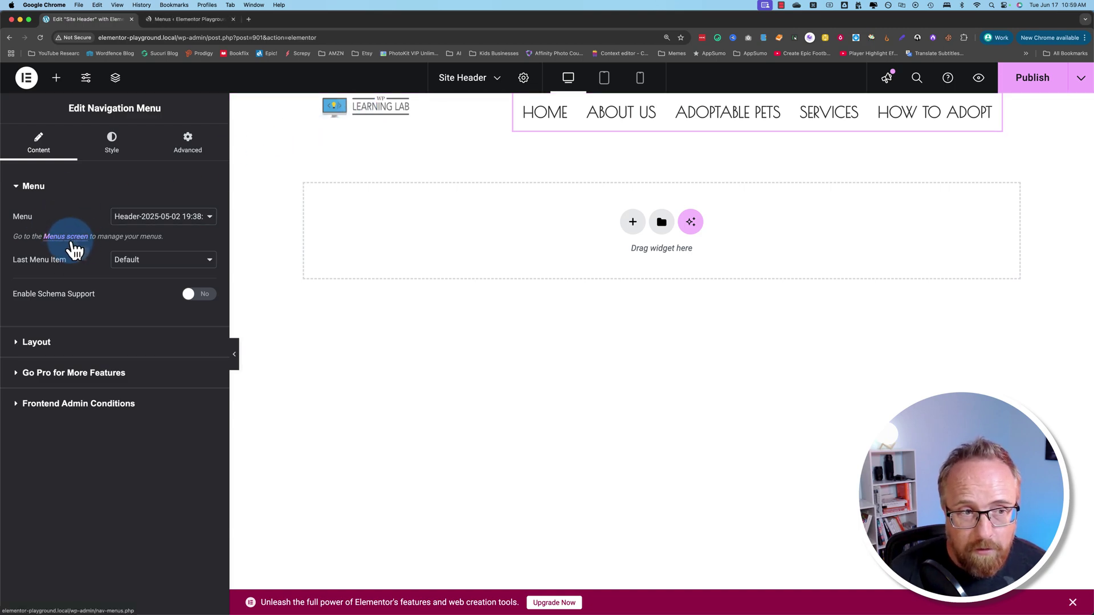
click(183, 20)
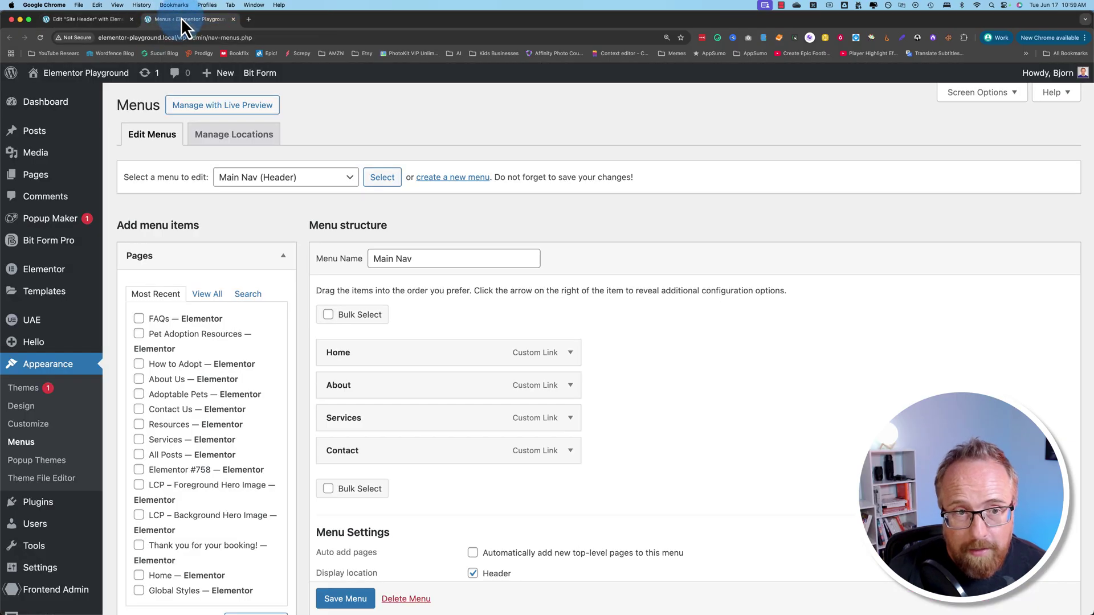
scroll(112, 313, down, 5)
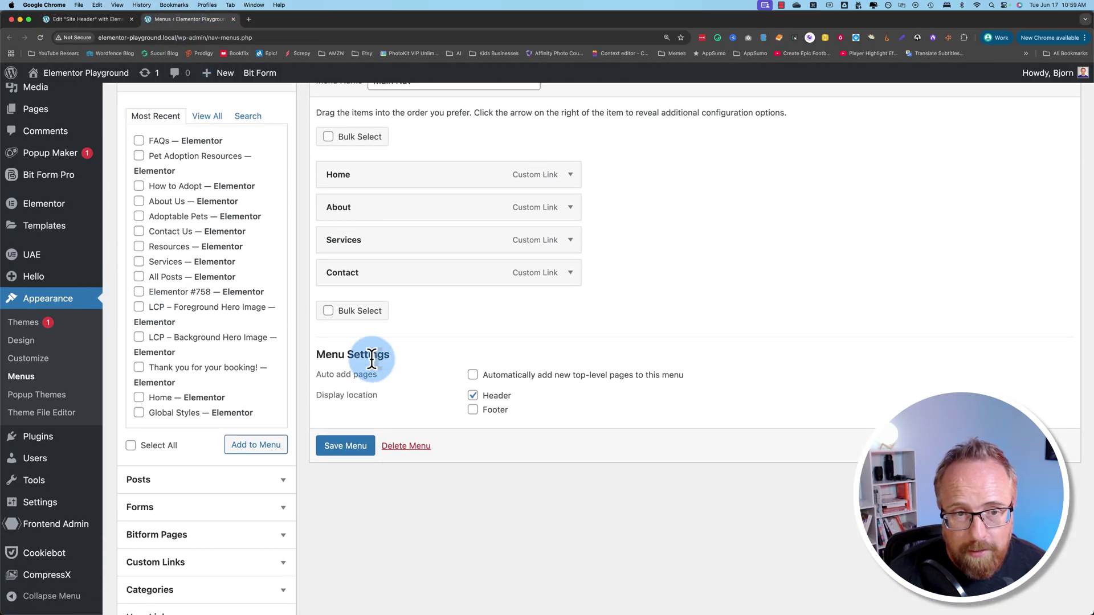
scroll(311, 383, up, 3)
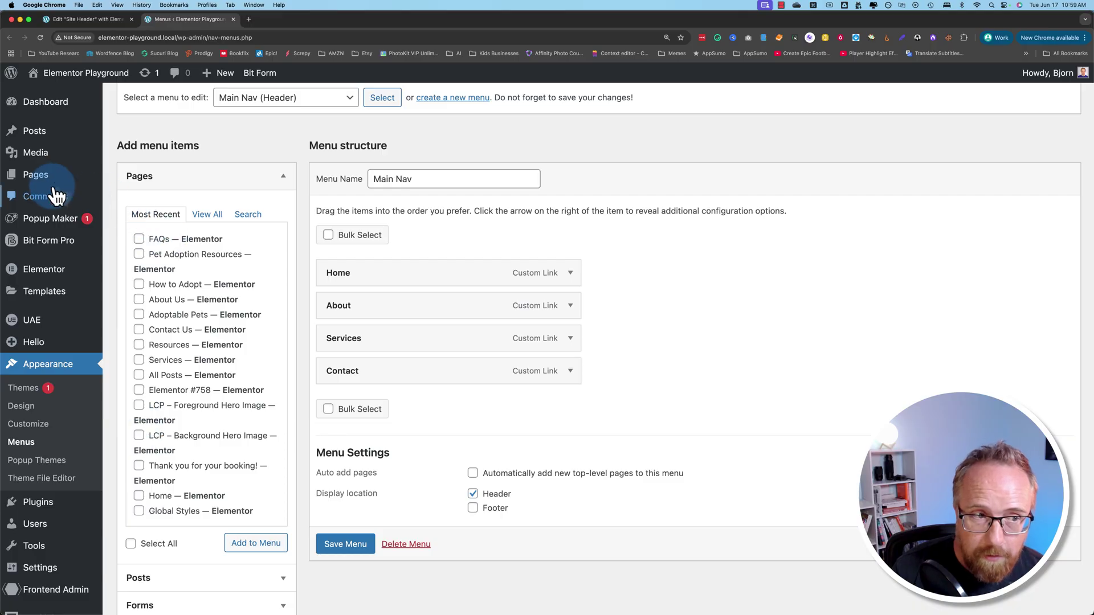
mouse_move(45, 177)
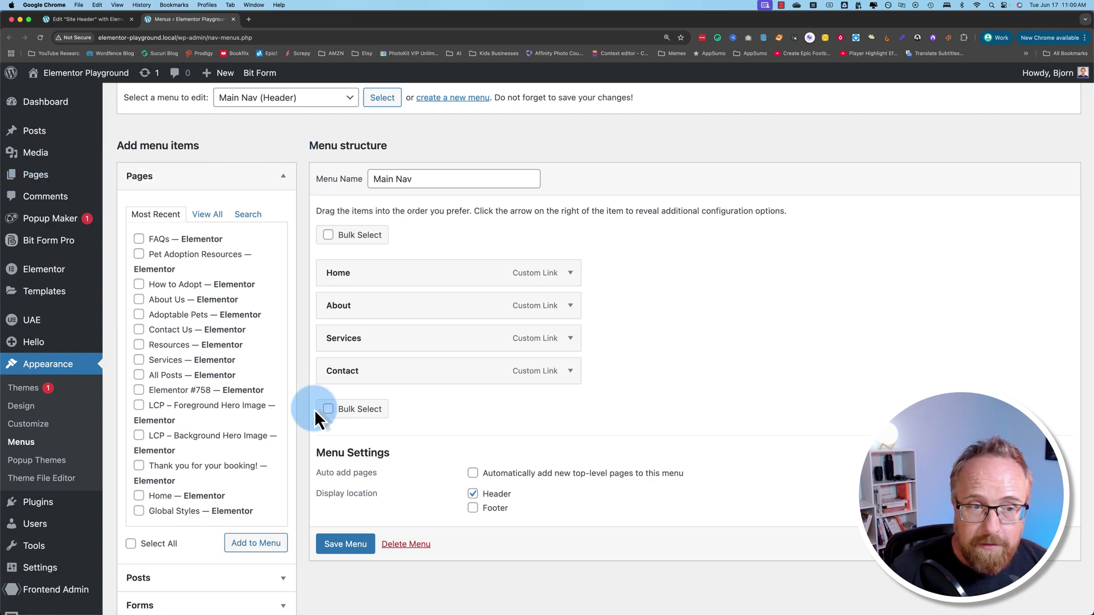
scroll(302, 385, up, 2)
click(268, 131)
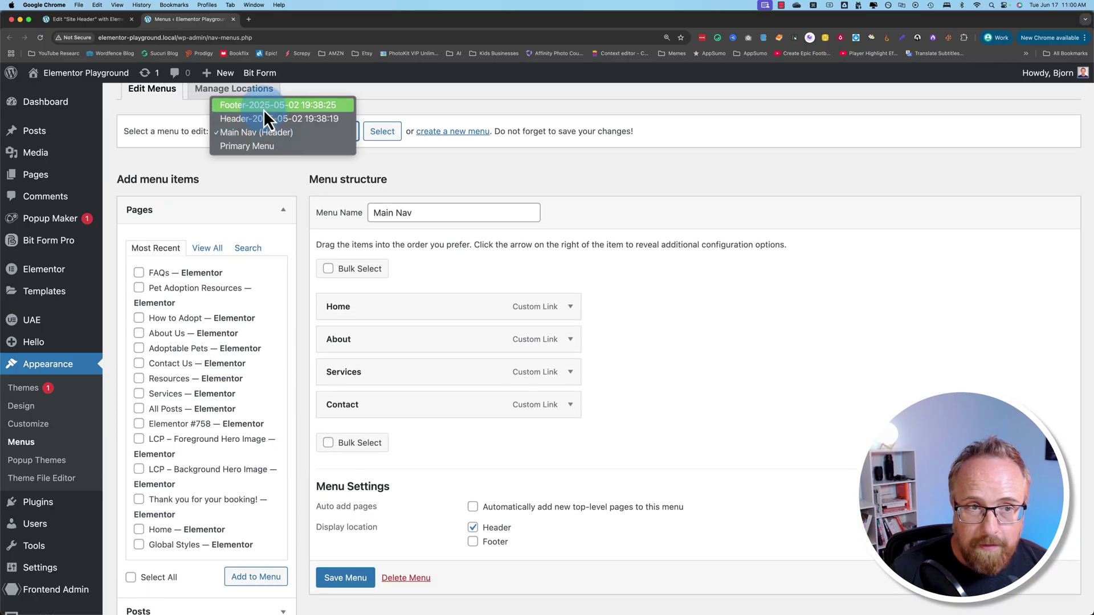
click(247, 129)
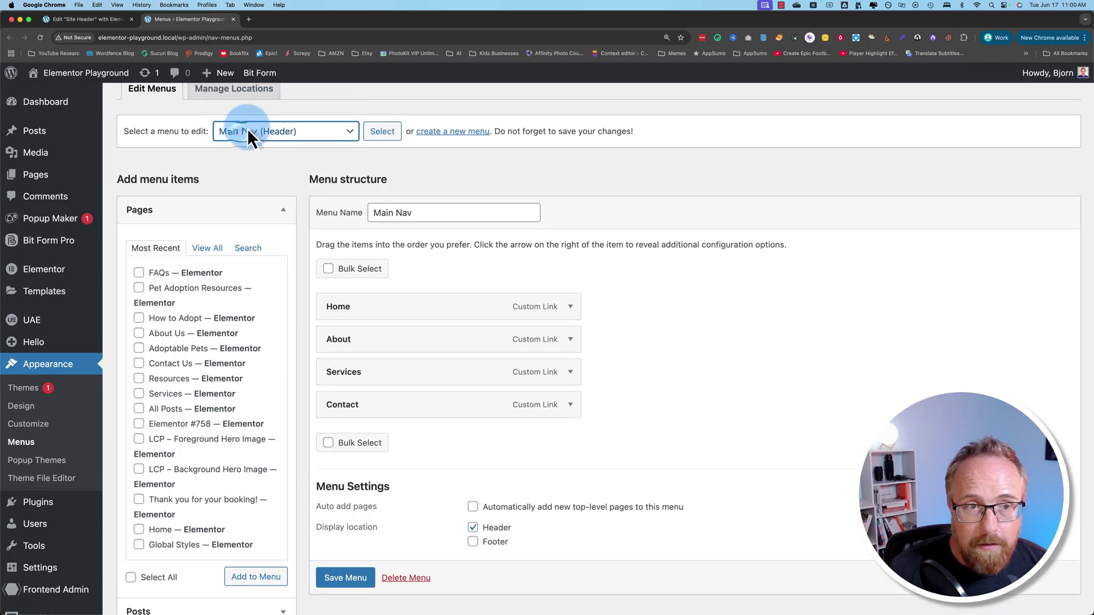
click(247, 129)
click(260, 117)
click(379, 133)
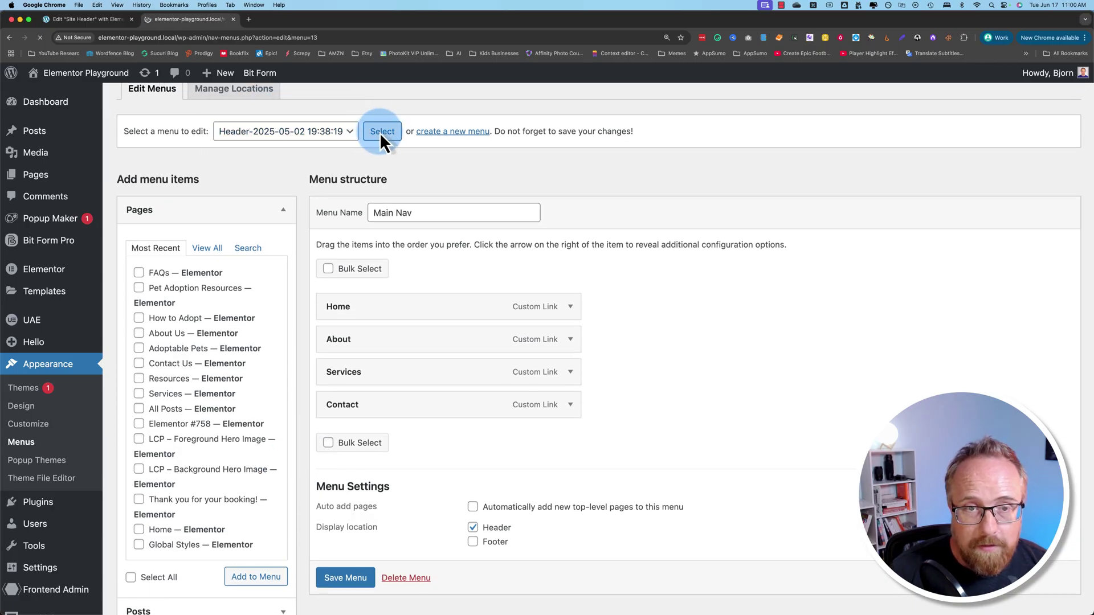
key(ctrl+shift+Tab)
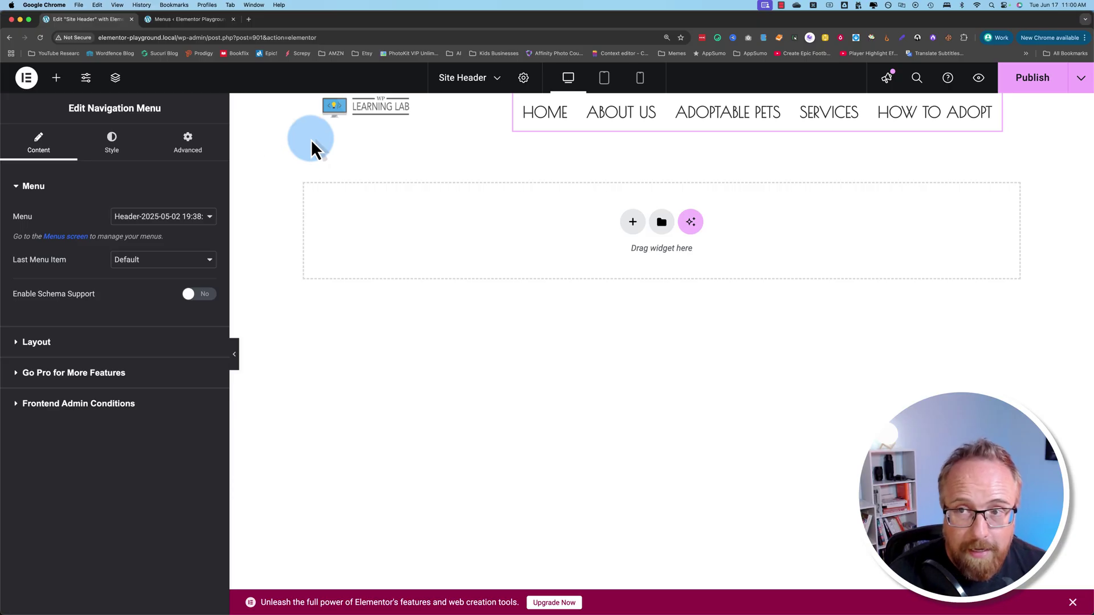
Step: Select the logo's container and set its Justify Content to End
click(365, 117)
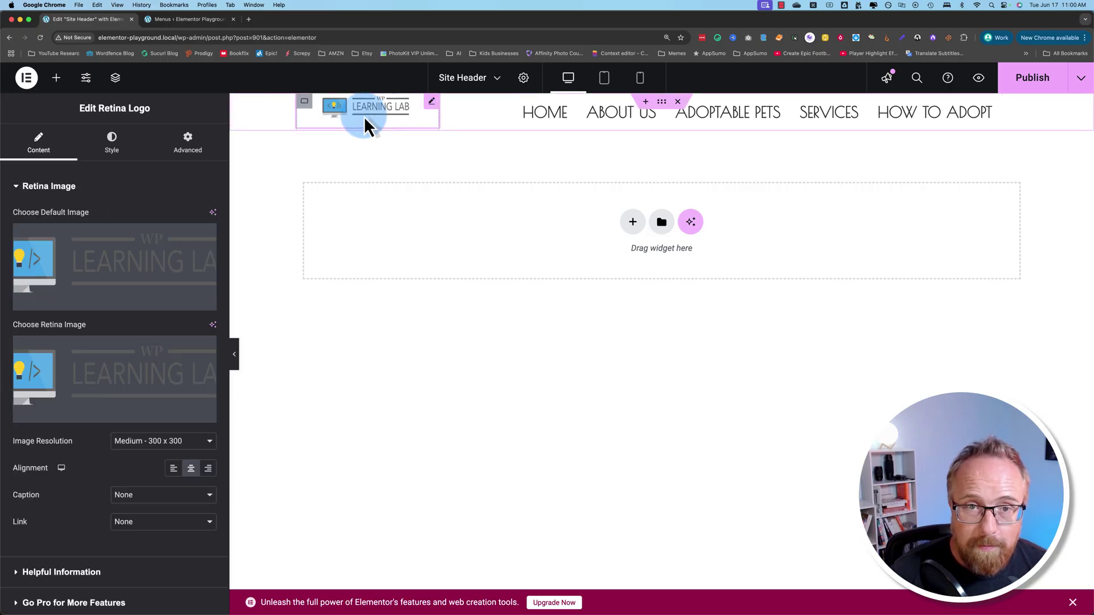
drag(448, 117, 402, 110)
click(538, 118)
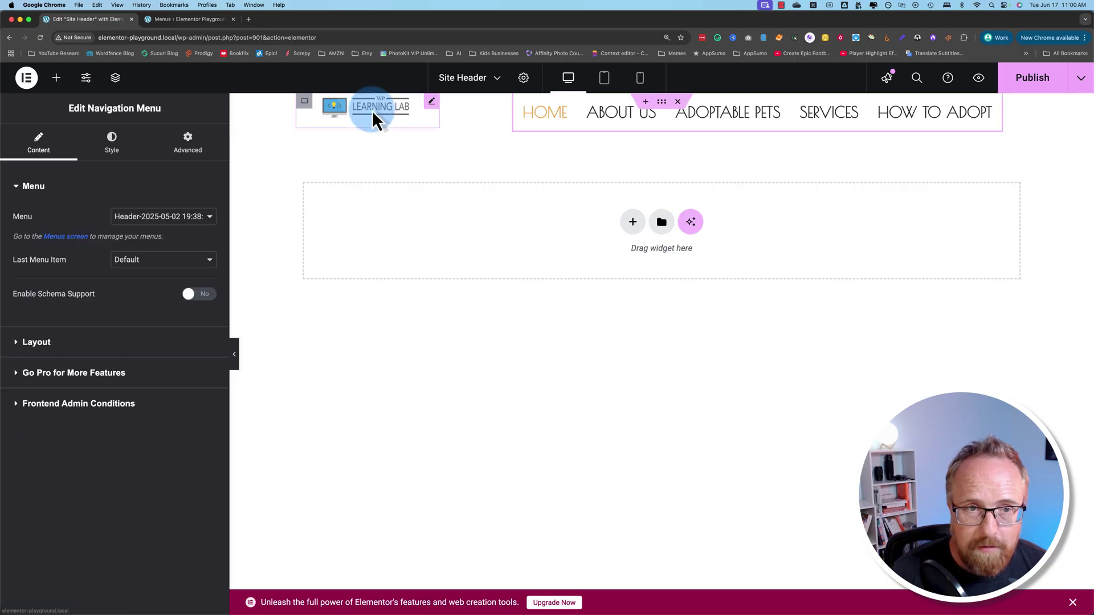
click(305, 103)
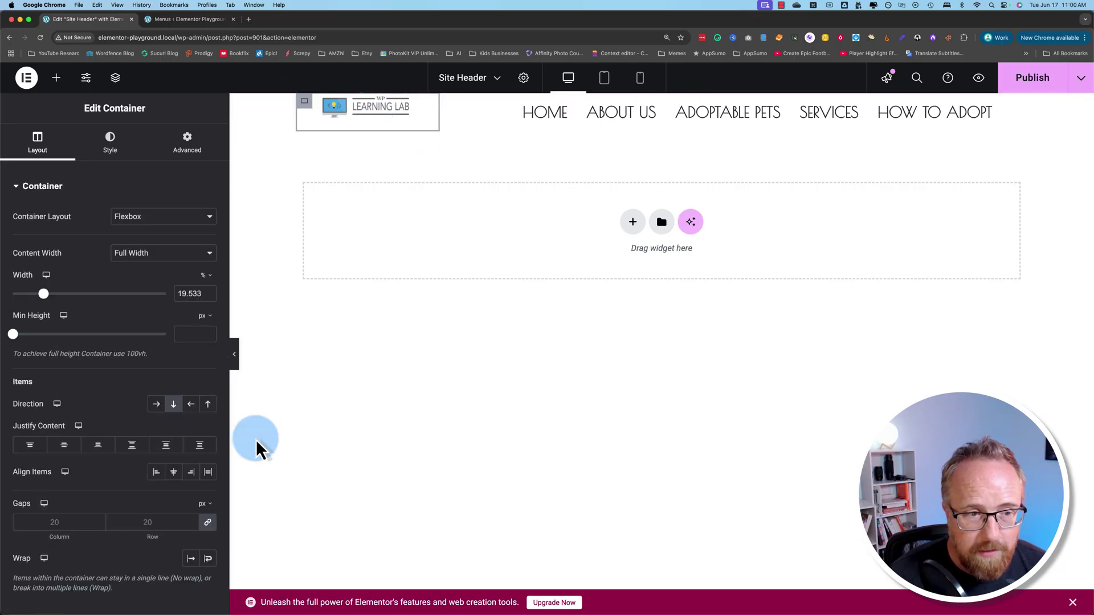
click(66, 456)
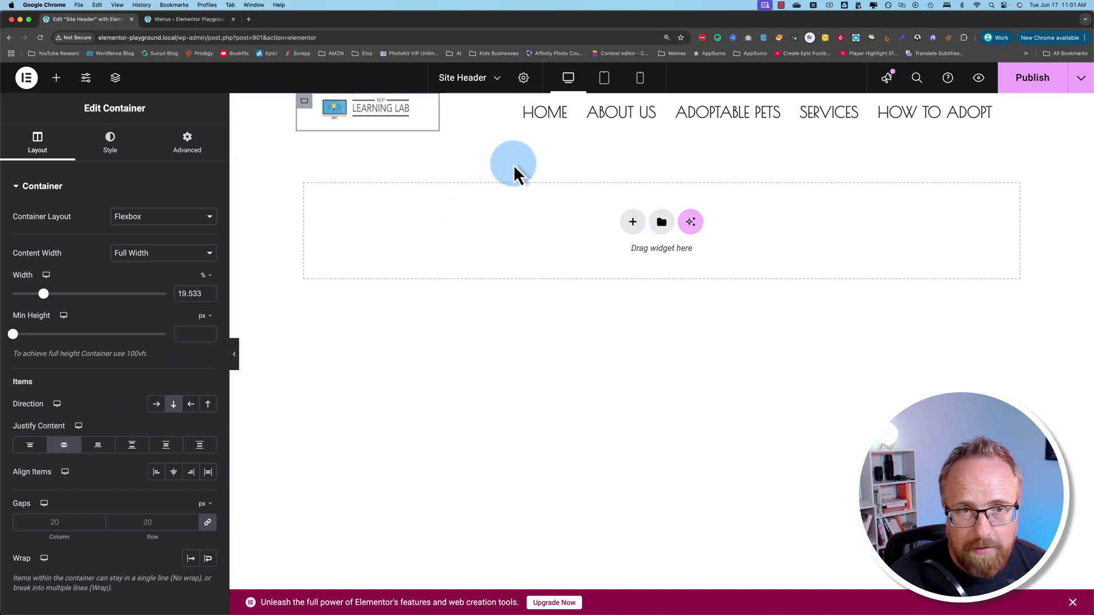
click(94, 447)
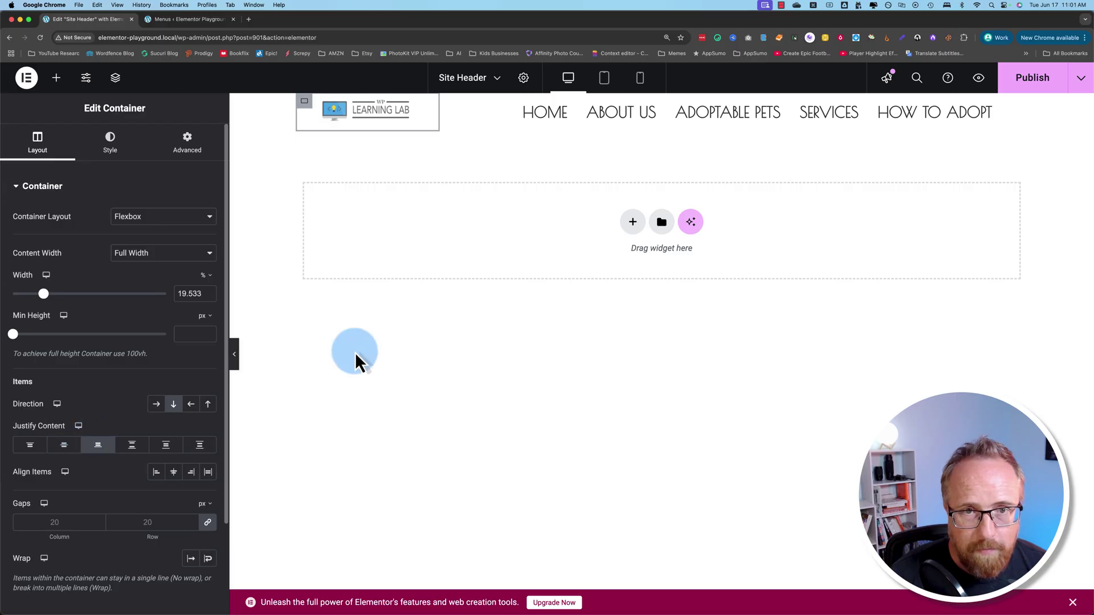
Step: Clear the logo container's Min Height field so it has no minimum height
click(386, 343)
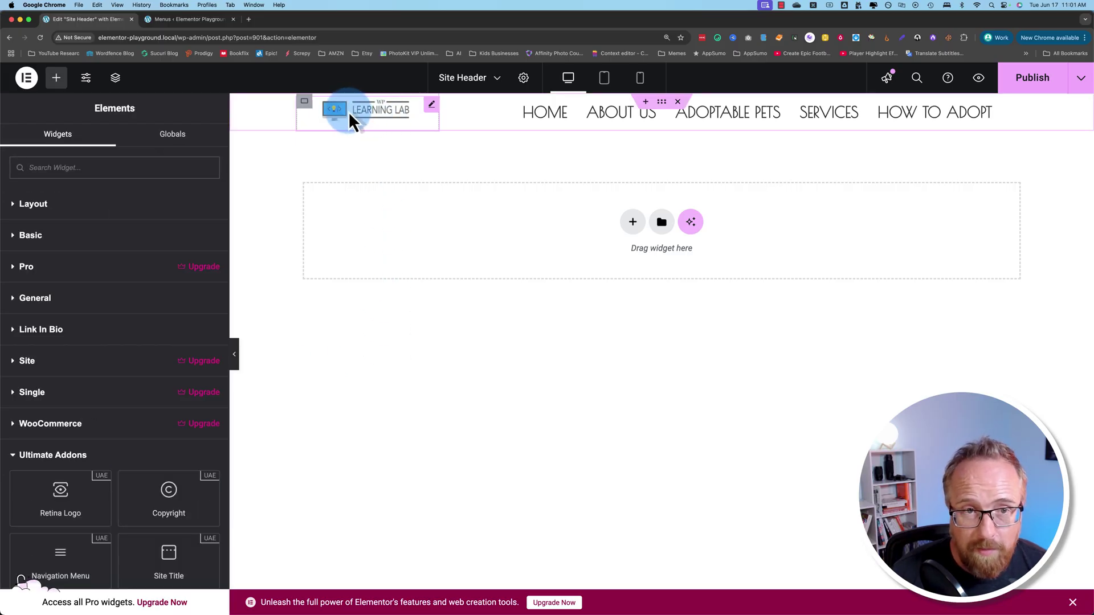
click(306, 104)
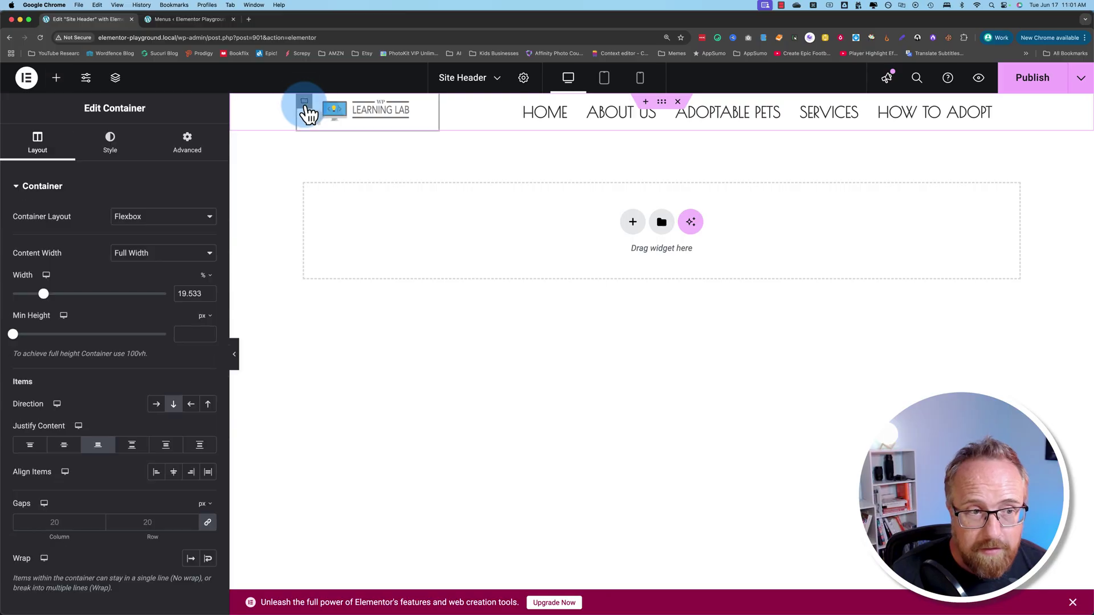
mouse_move(12, 334)
mouse_down()
mouse_move(29, 335)
mouse_move(24, 343)
mouse_up()
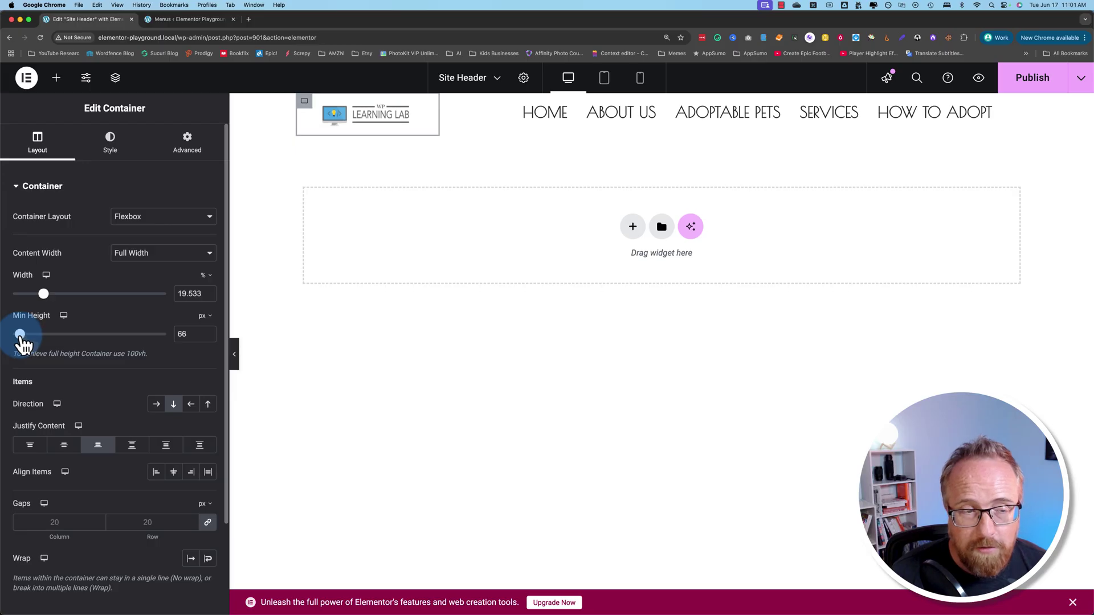
click(182, 334)
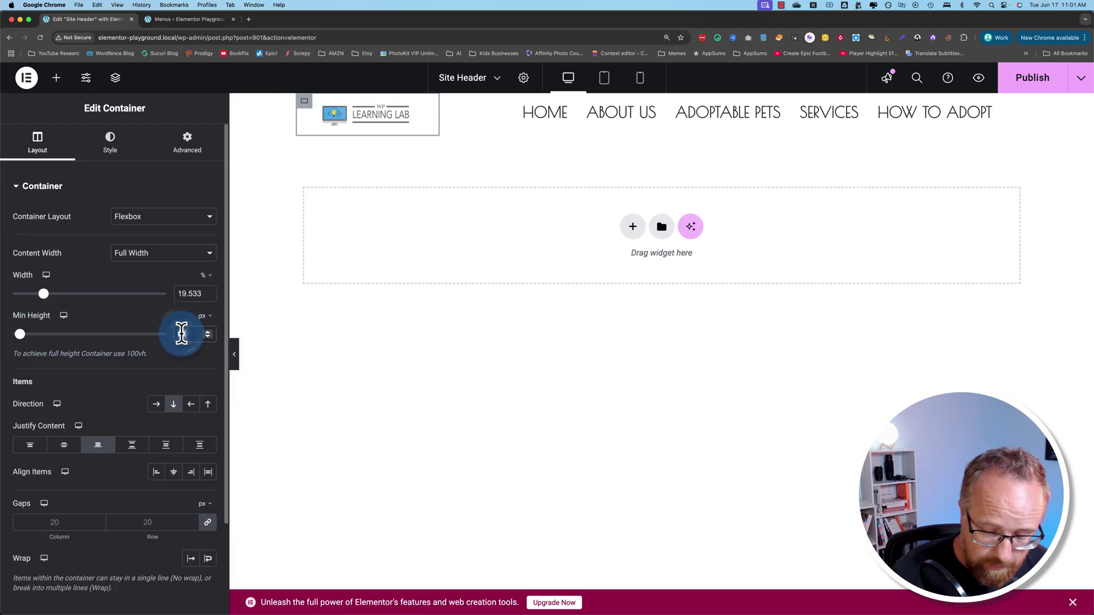
key(BackSpace)
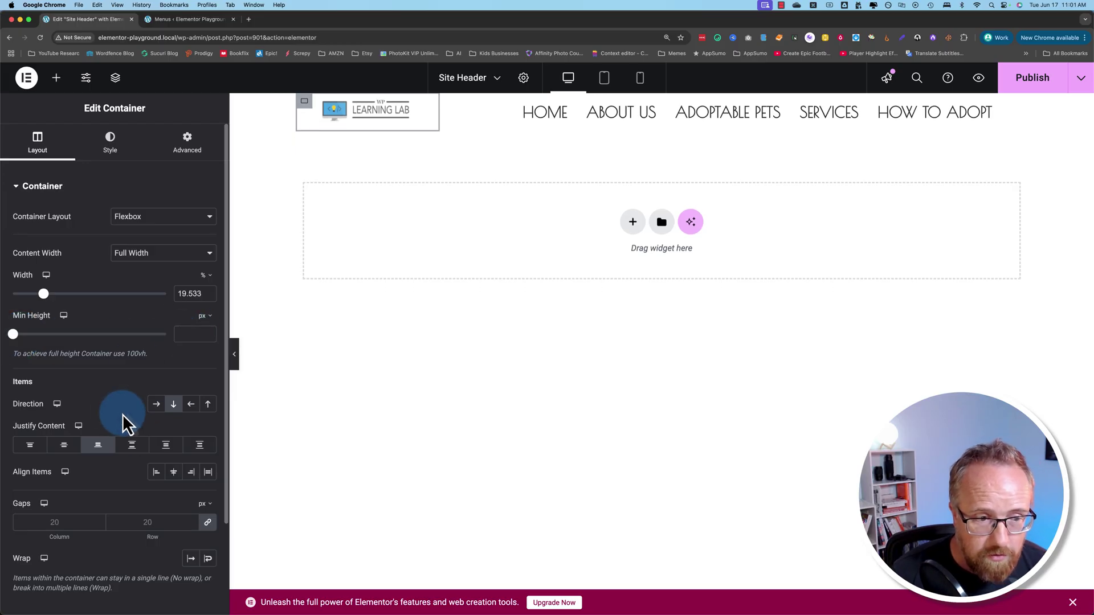
Step: In the Advanced tab, set Top, Right, Bottom and Left padding to 0 and unlink them
click(190, 149)
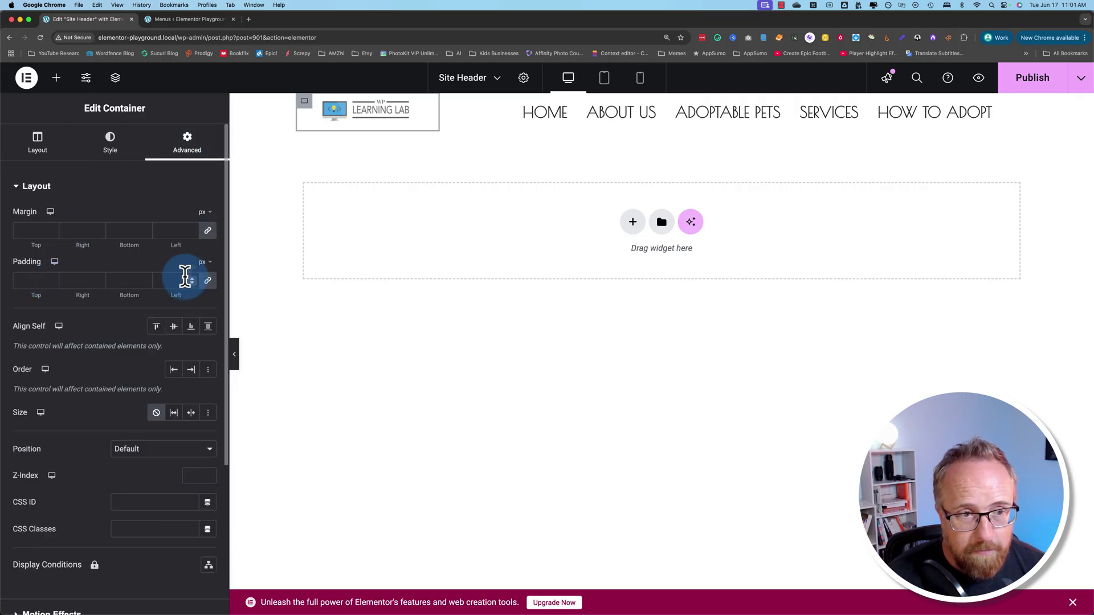
click(209, 281)
click(52, 281)
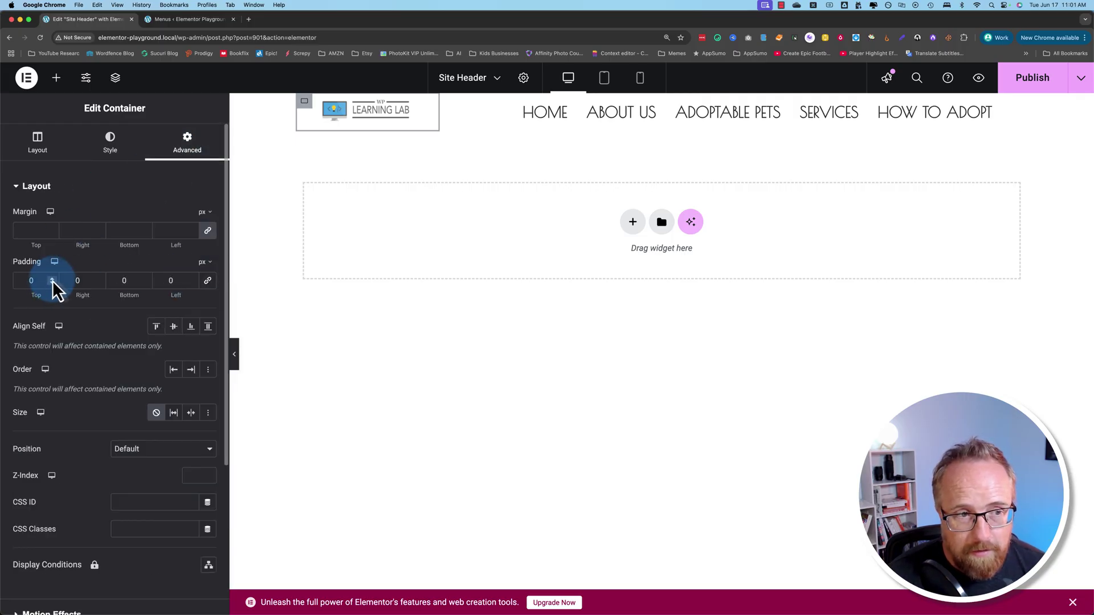
click(52, 278)
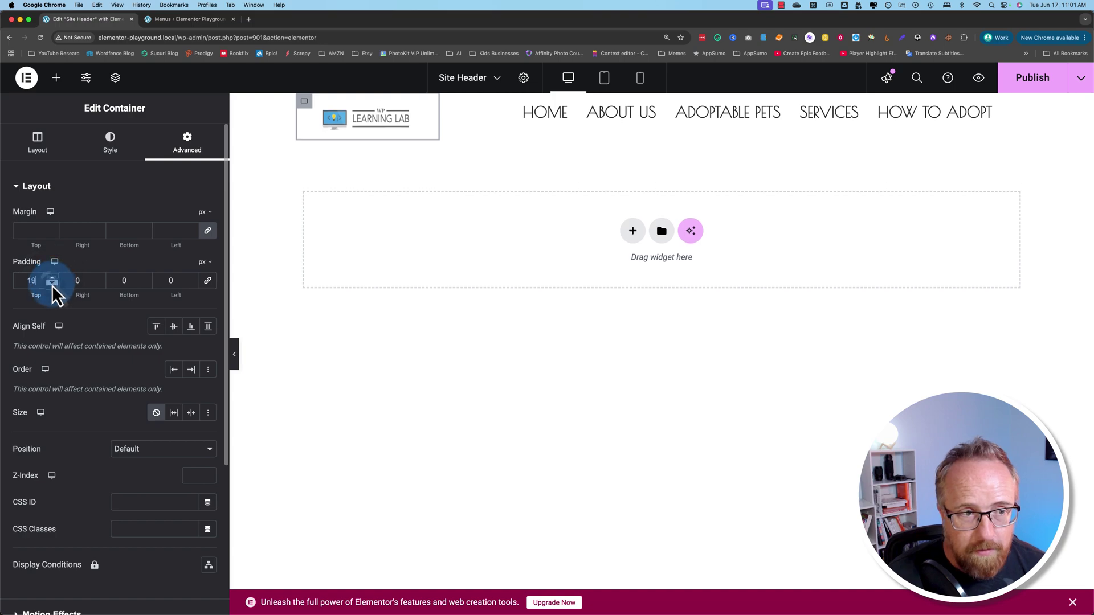
click(34, 280)
click(34, 280)
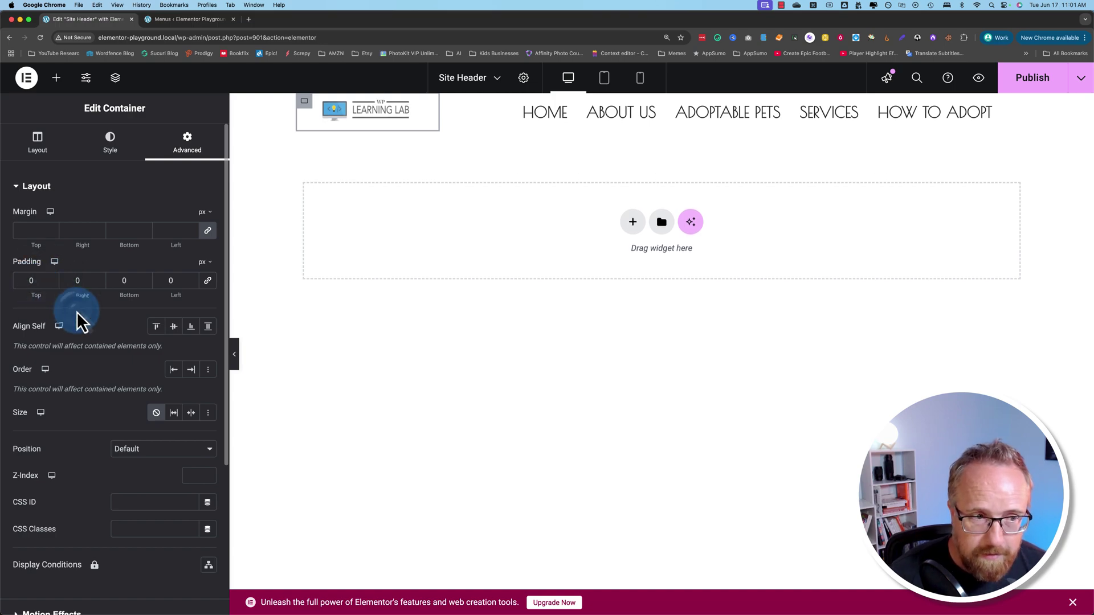
click(208, 281)
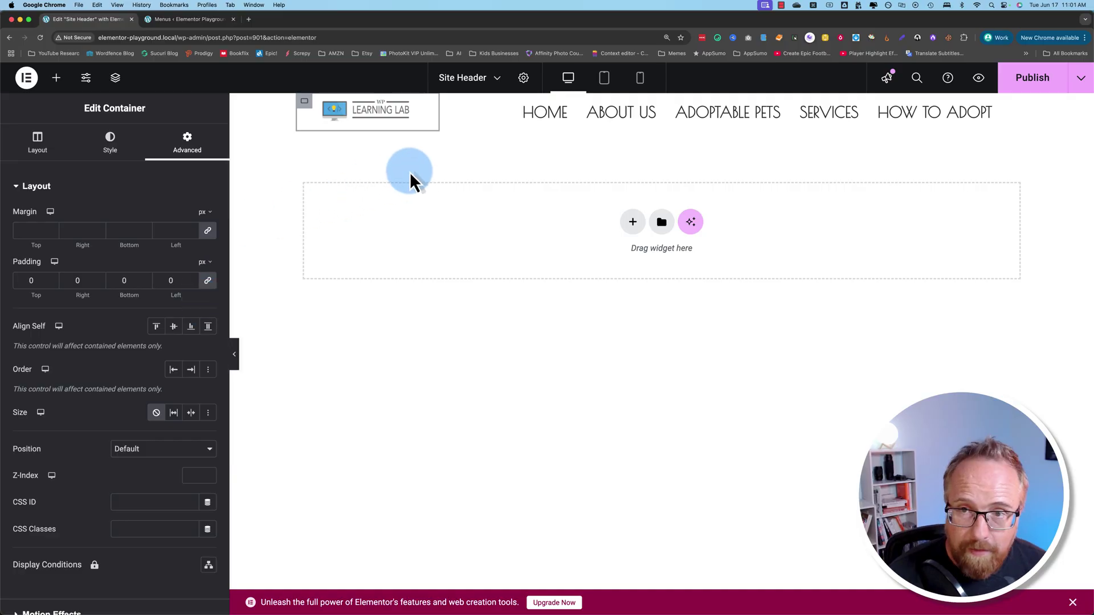
Step: Preview the header at tablet and mobile widths
click(604, 78)
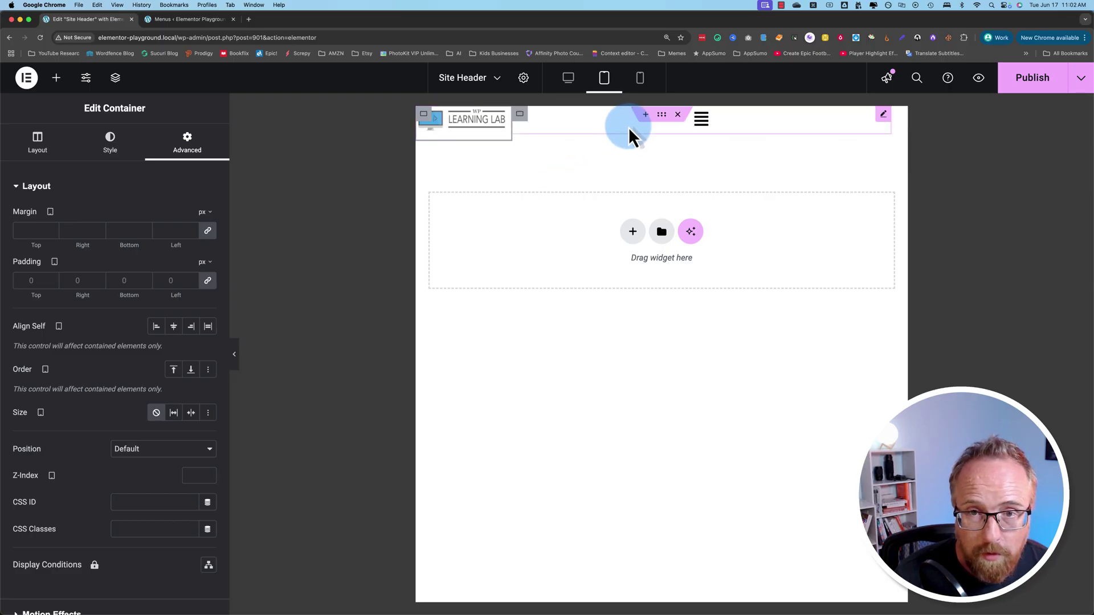
key(super+shift+m)
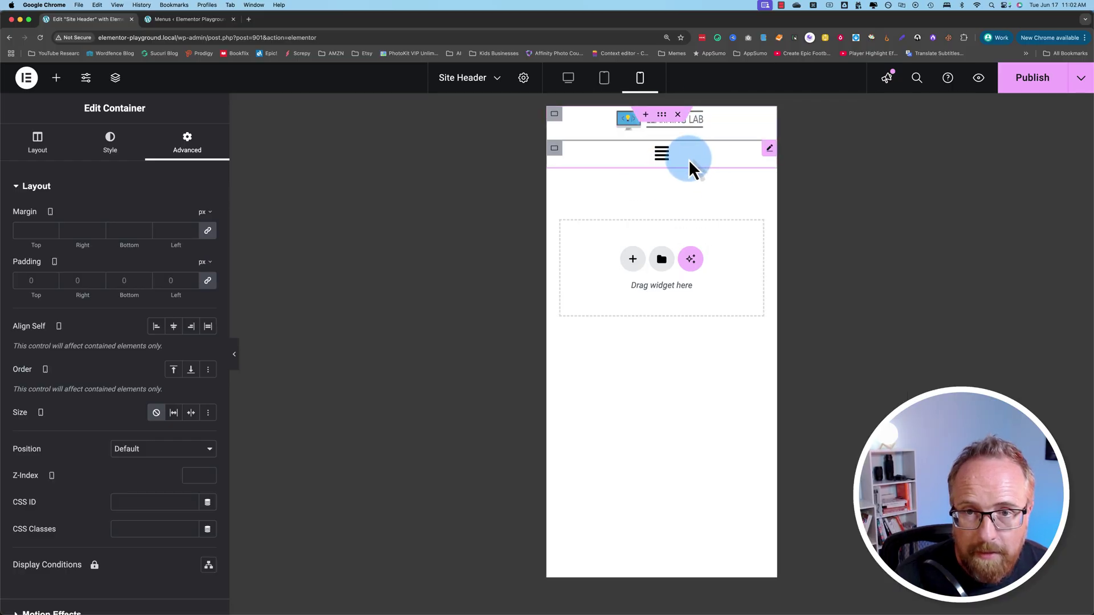
click(604, 79)
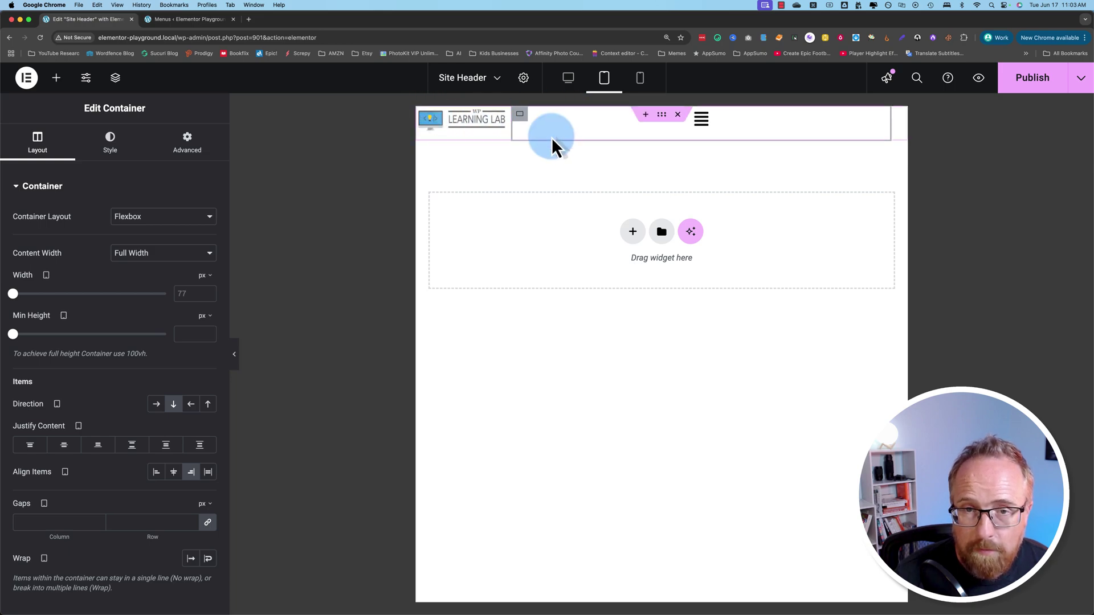
click(637, 86)
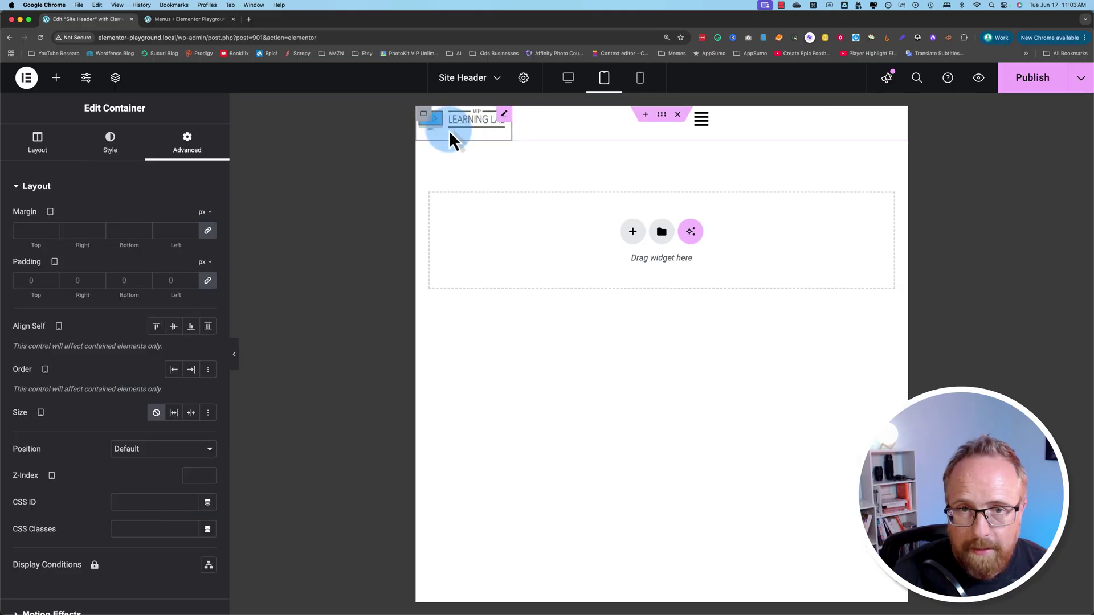
Step: Set the header container's Direction to Column, Content Width to Full Width, and width unit to %
click(664, 116)
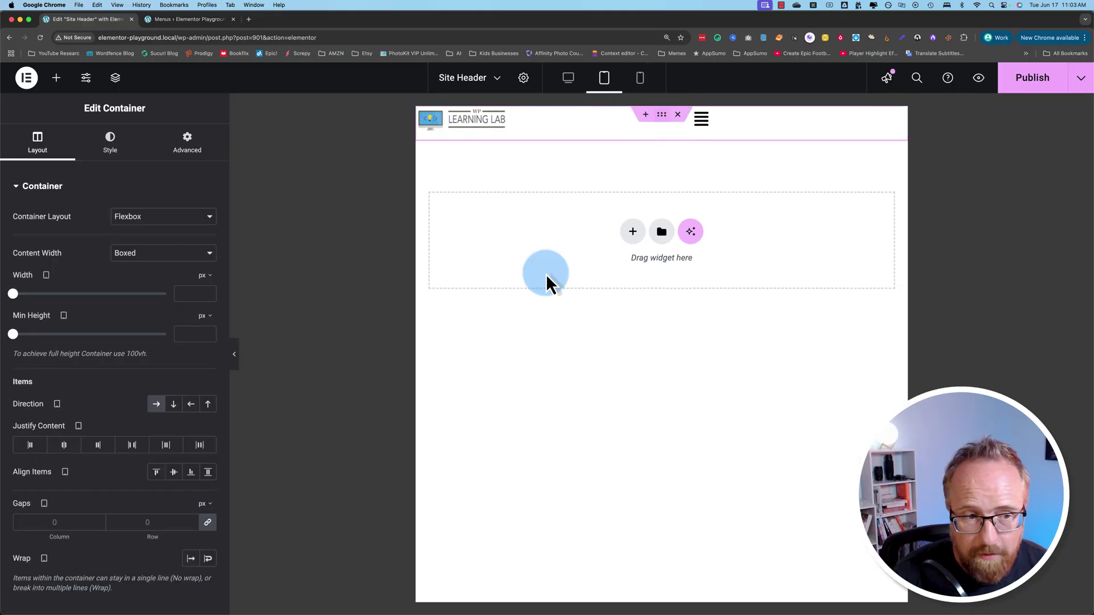
click(175, 404)
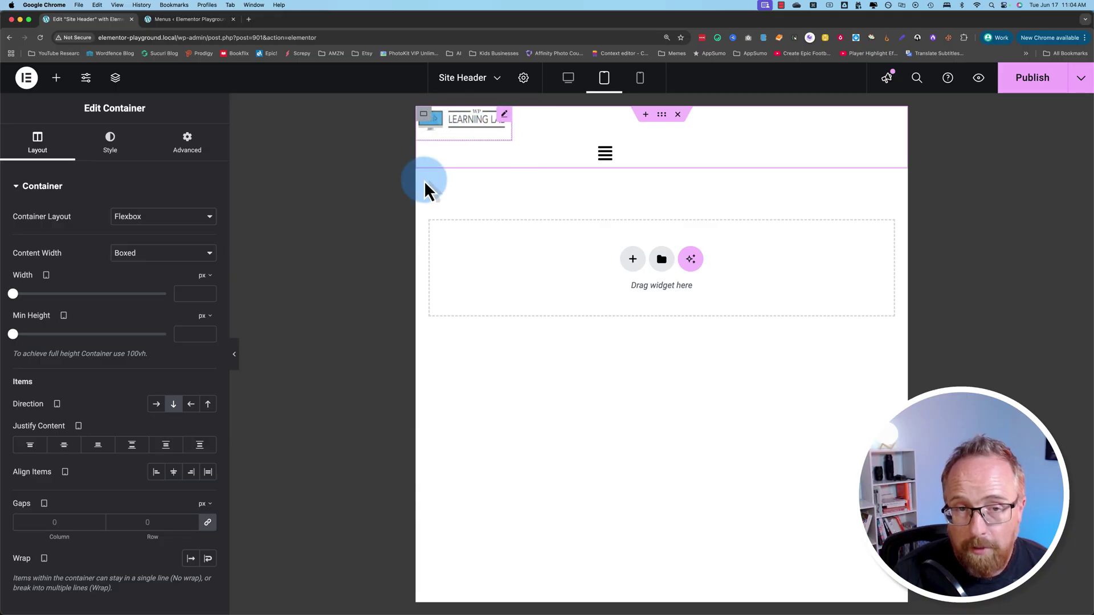
click(164, 253)
click(161, 269)
click(205, 276)
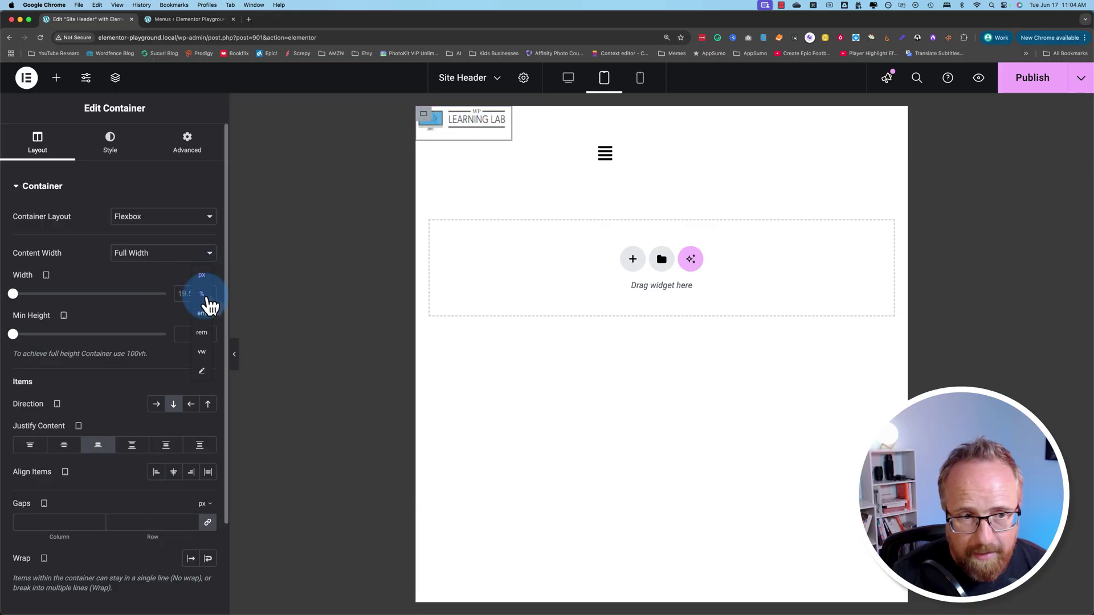
click(203, 294)
Step: Set the header container and the inner container widths to 100%
double_click(187, 294)
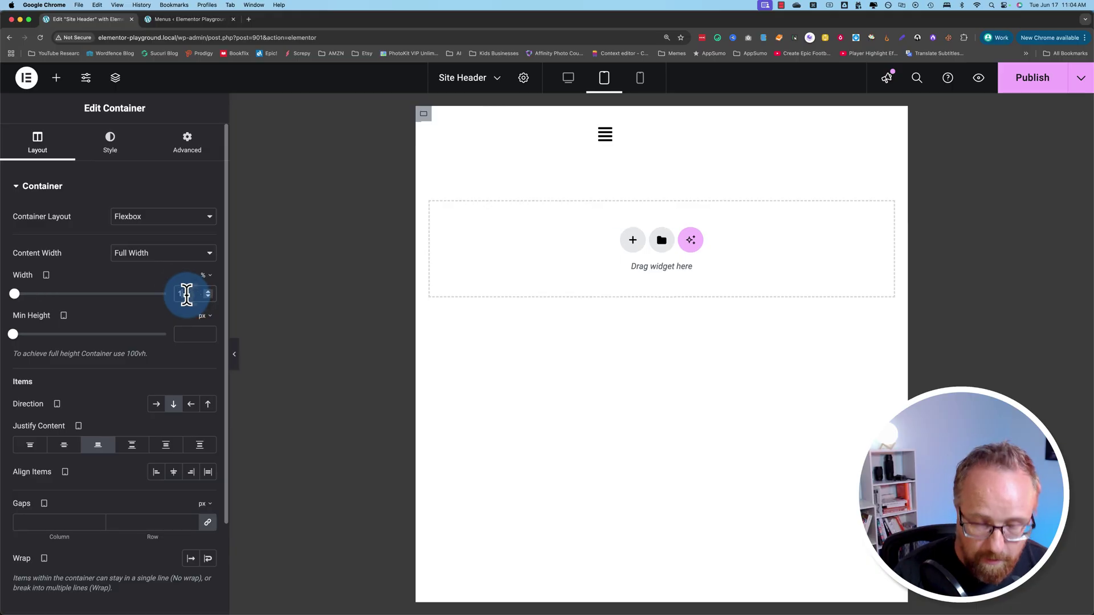
text(100)
click(538, 156)
click(445, 161)
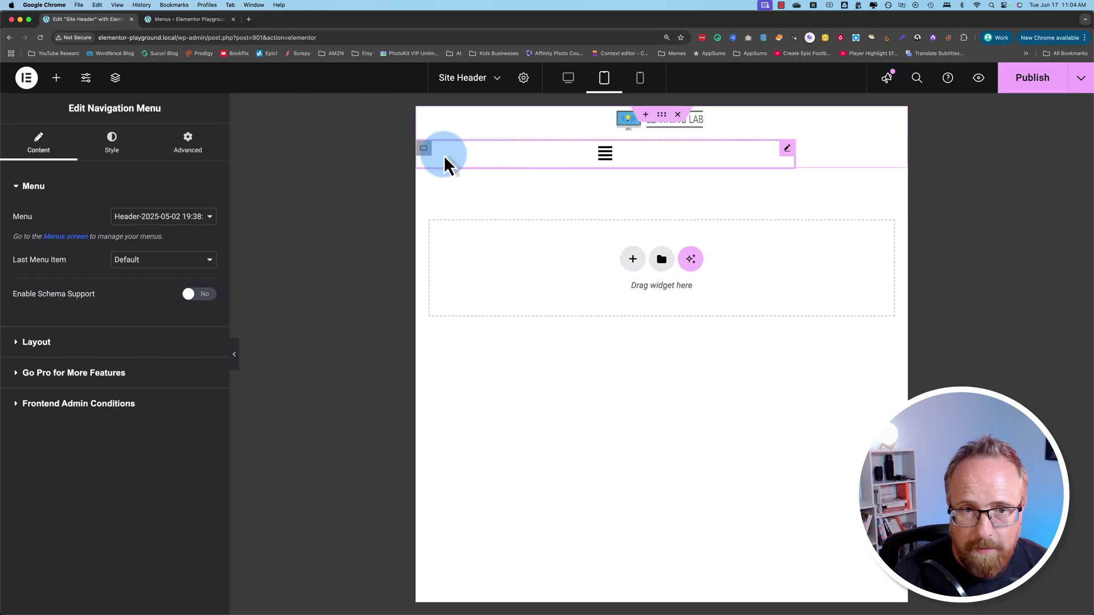
click(431, 153)
double_click(182, 293)
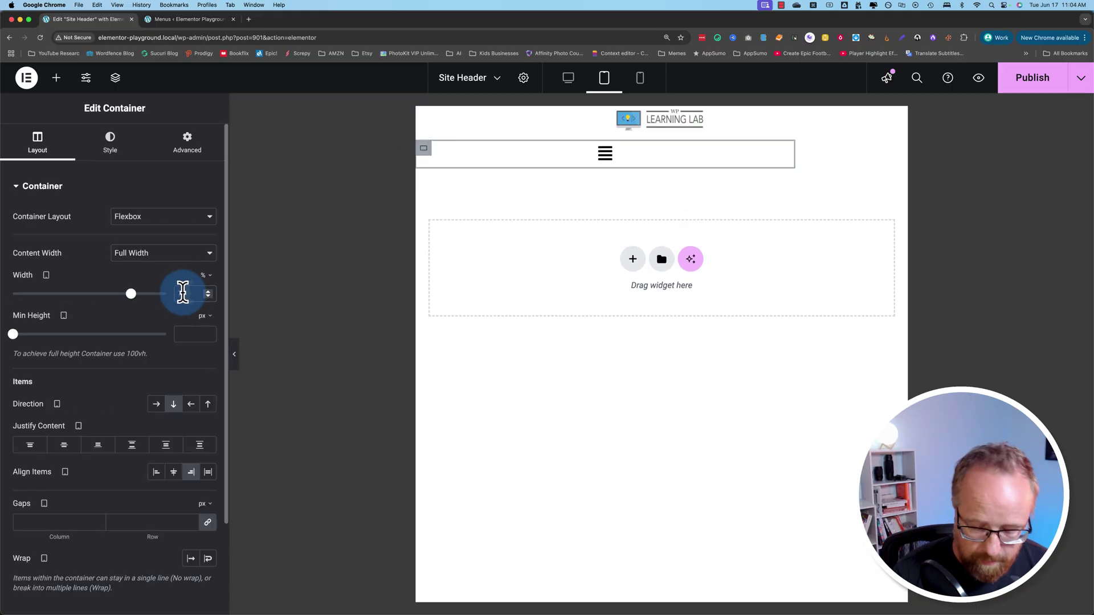
text(100)
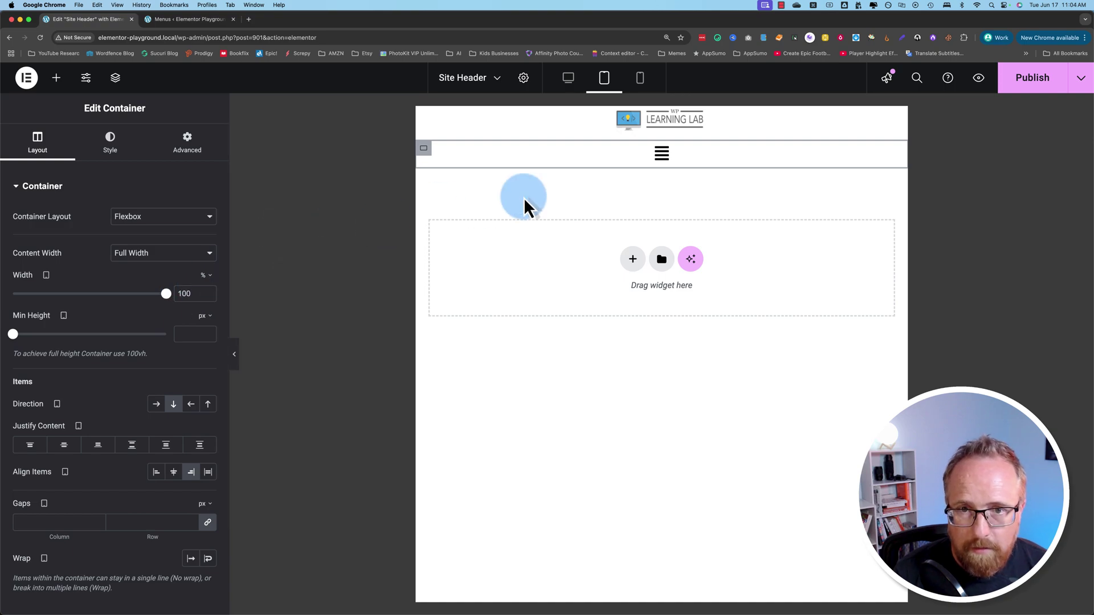
Step: Check the stacked header in the mobile and tablet previews
click(677, 196)
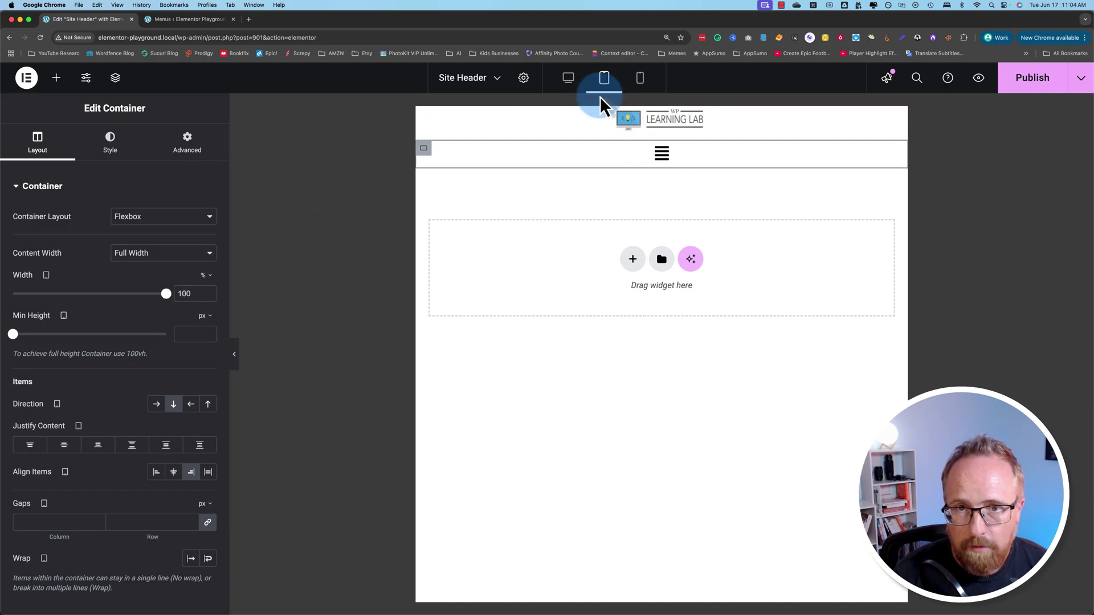
click(640, 80)
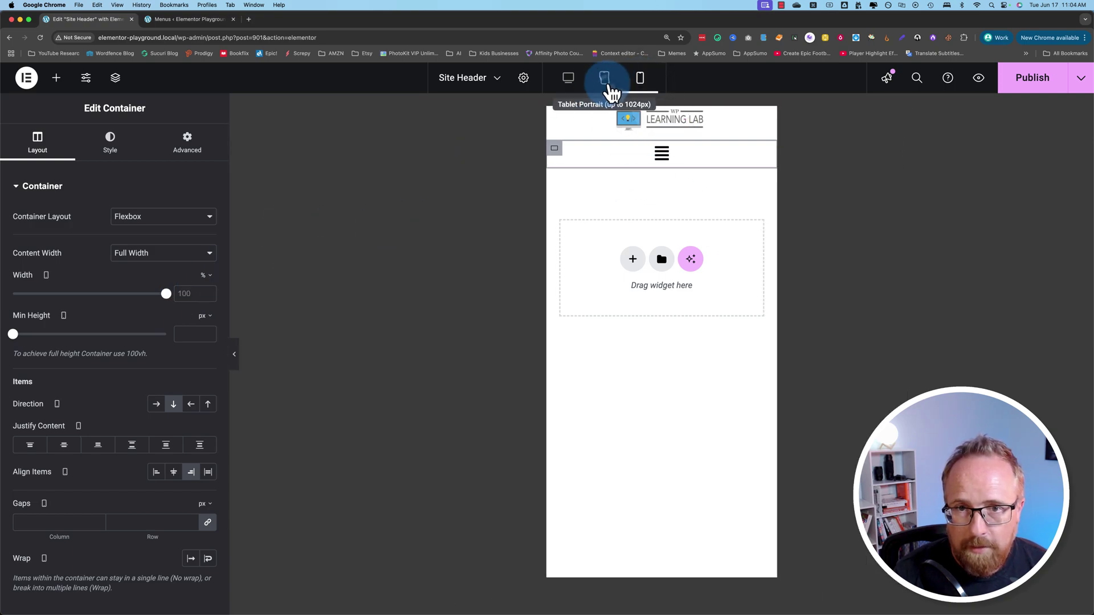
click(638, 83)
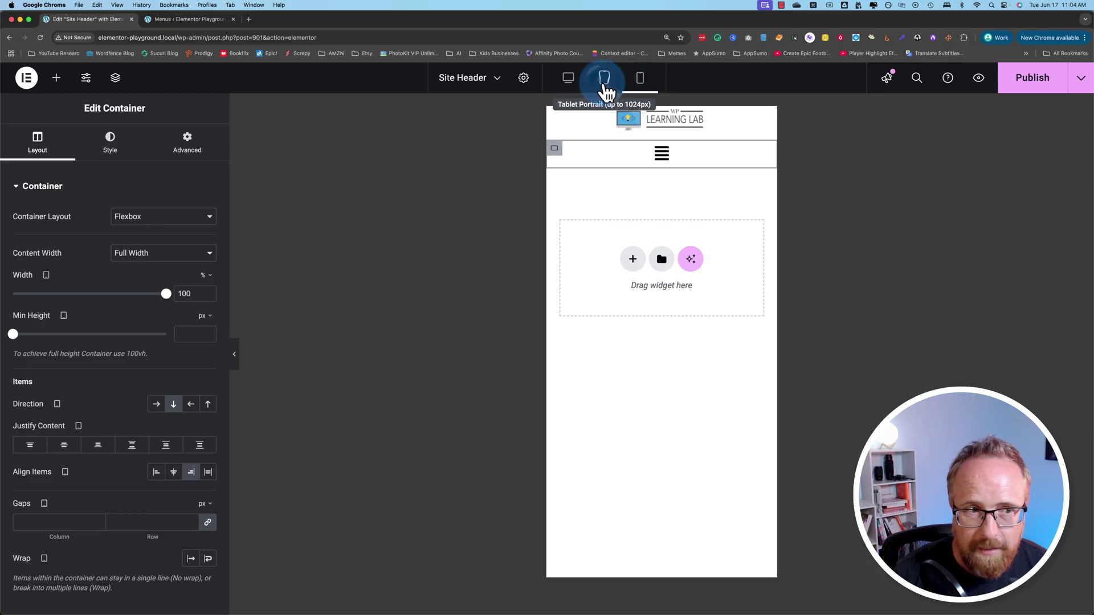
click(605, 80)
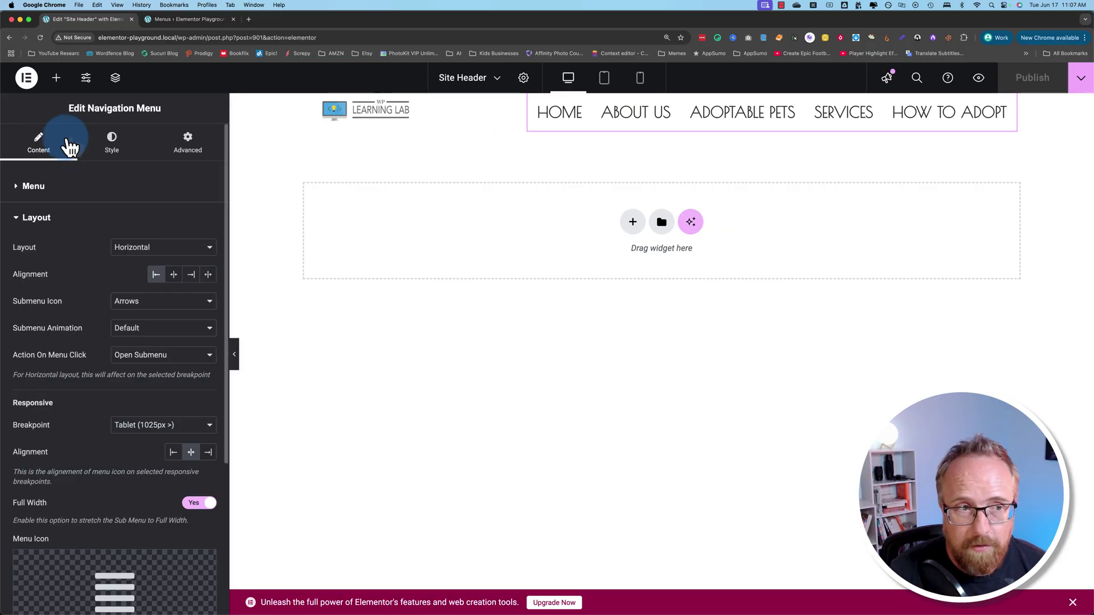
Step: Open the Elements panel and browse the widget list
click(56, 77)
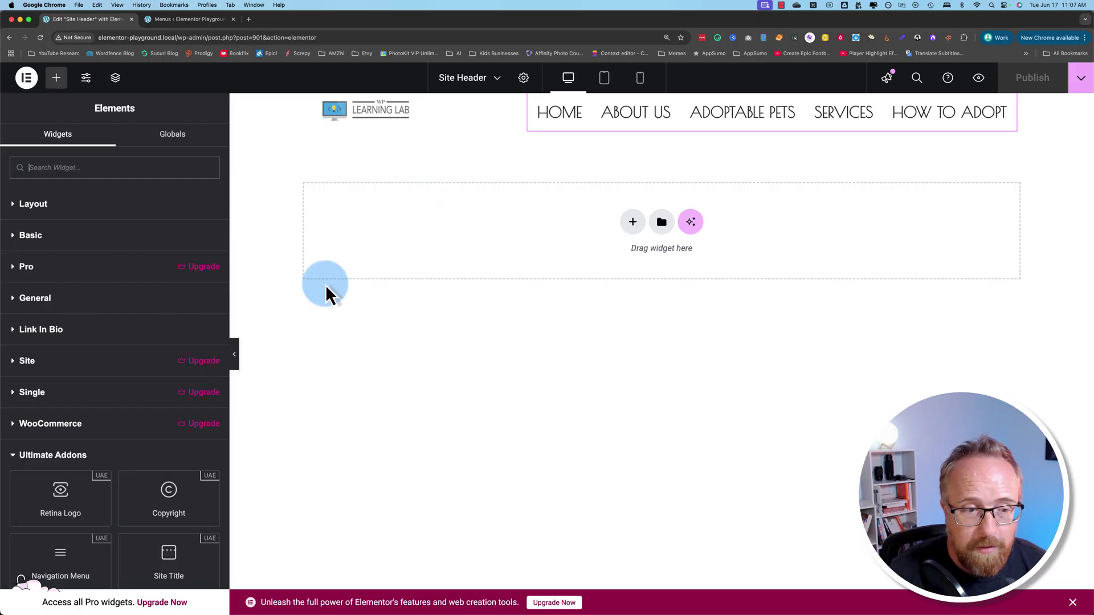
scroll(195, 397, down, 8)
scroll(215, 303, up, 3)
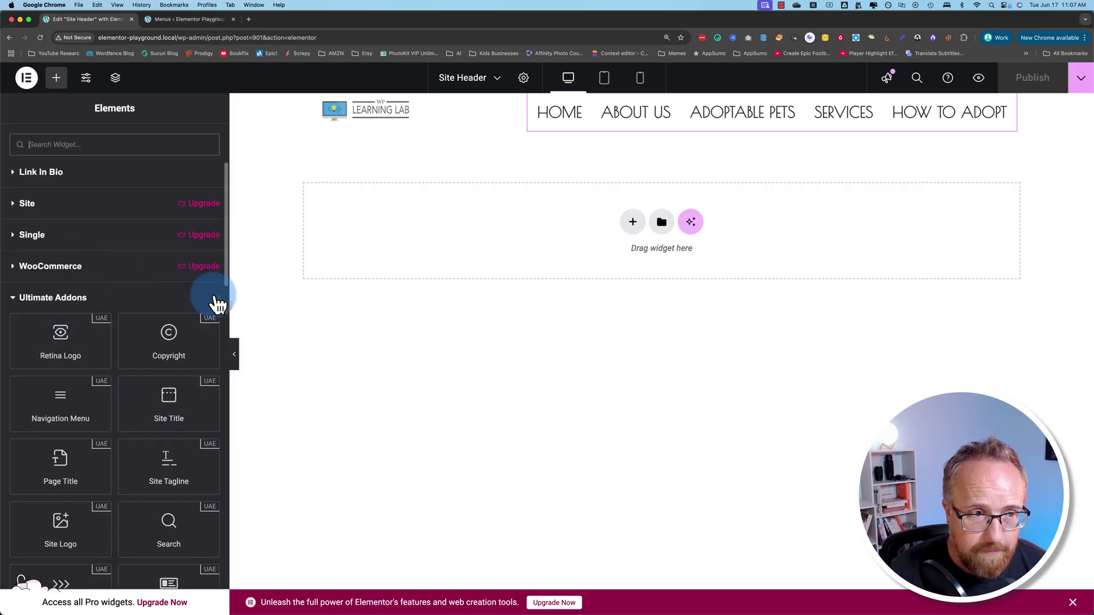
scroll(112, 387, down, 5)
scroll(111, 386, up, 3)
scroll(110, 387, up, 10)
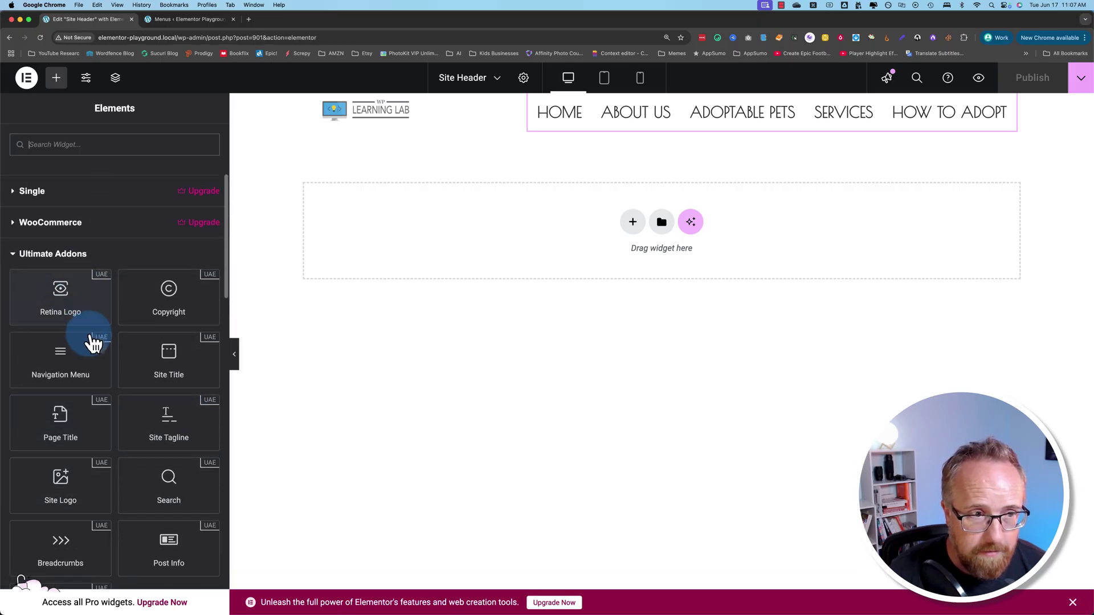
drag(166, 319, 1046, 84)
Step: From the Menus page, open the live home page in a new tab via the site-name link
click(185, 19)
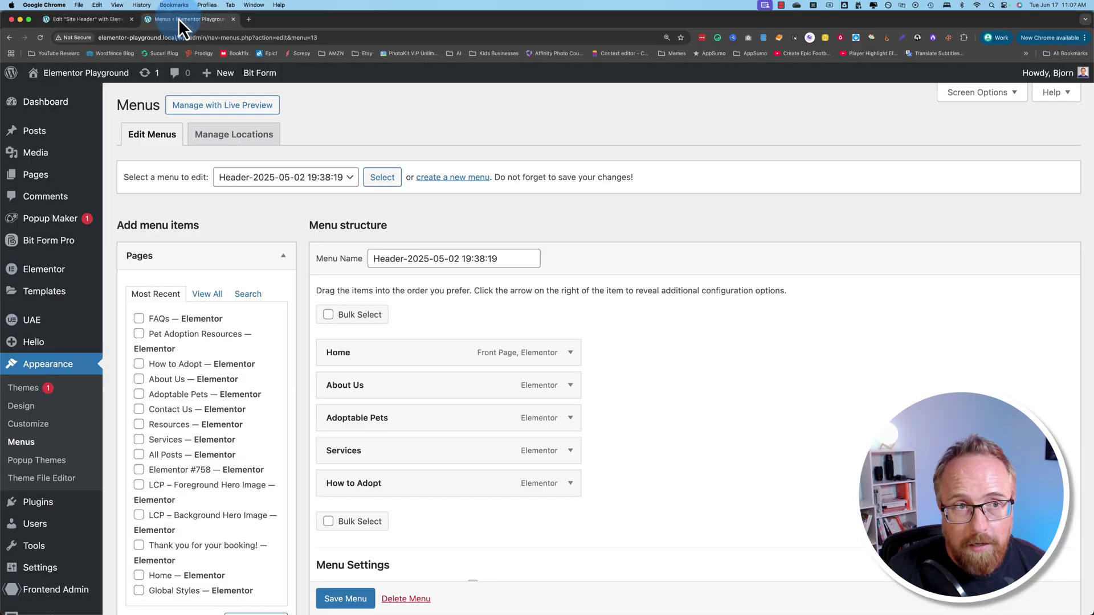
drag(85, 81, 272, 27)
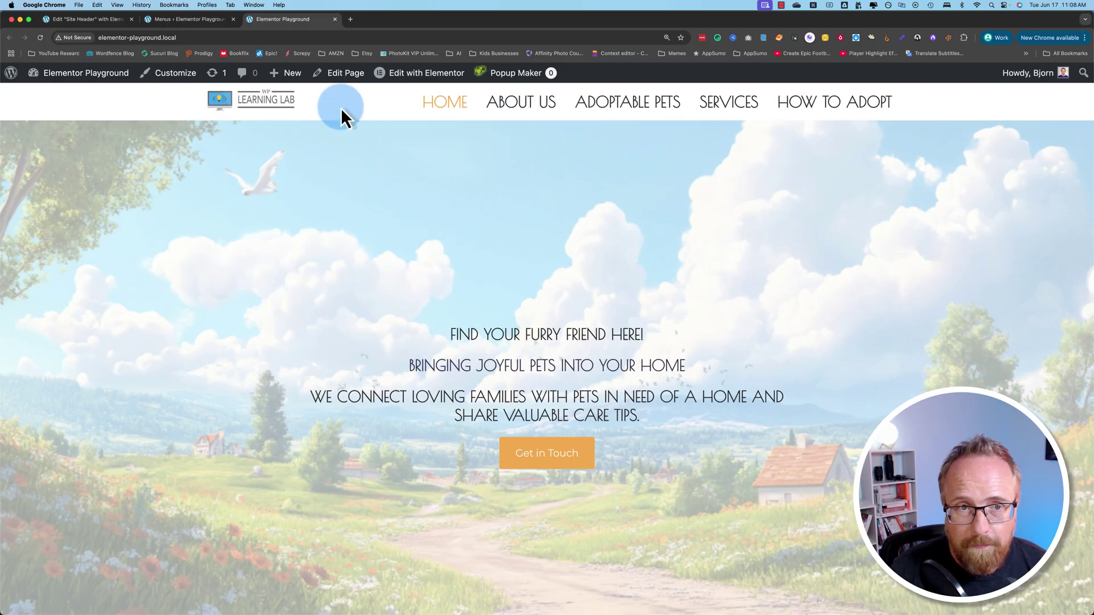
Step: Back in the Site Header editor, set the header container's Padding Top and Bottom to 30 px, then publish
click(168, 20)
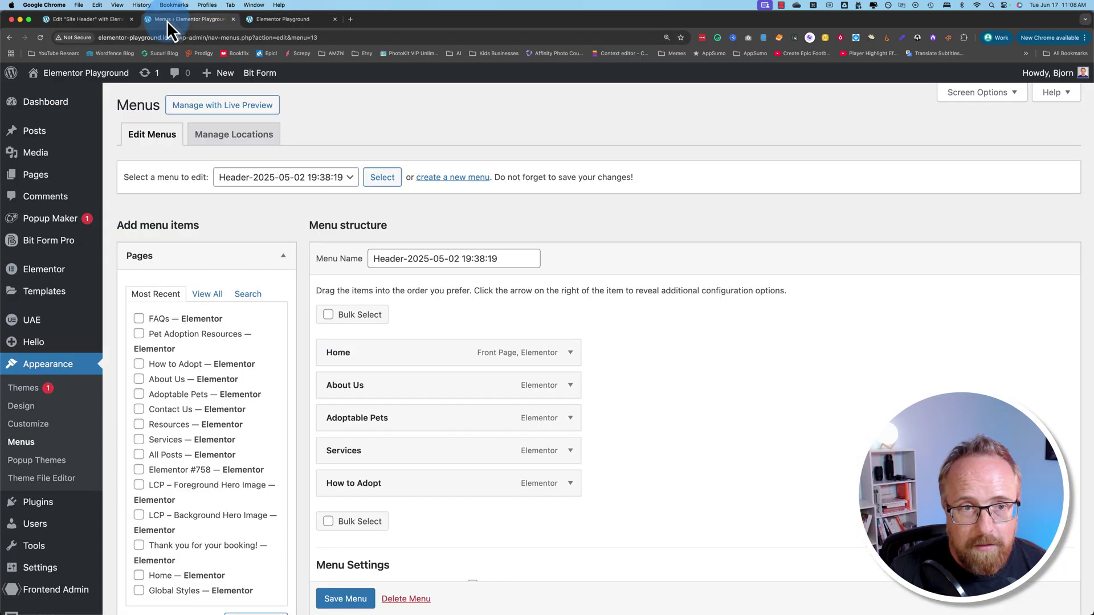
click(88, 21)
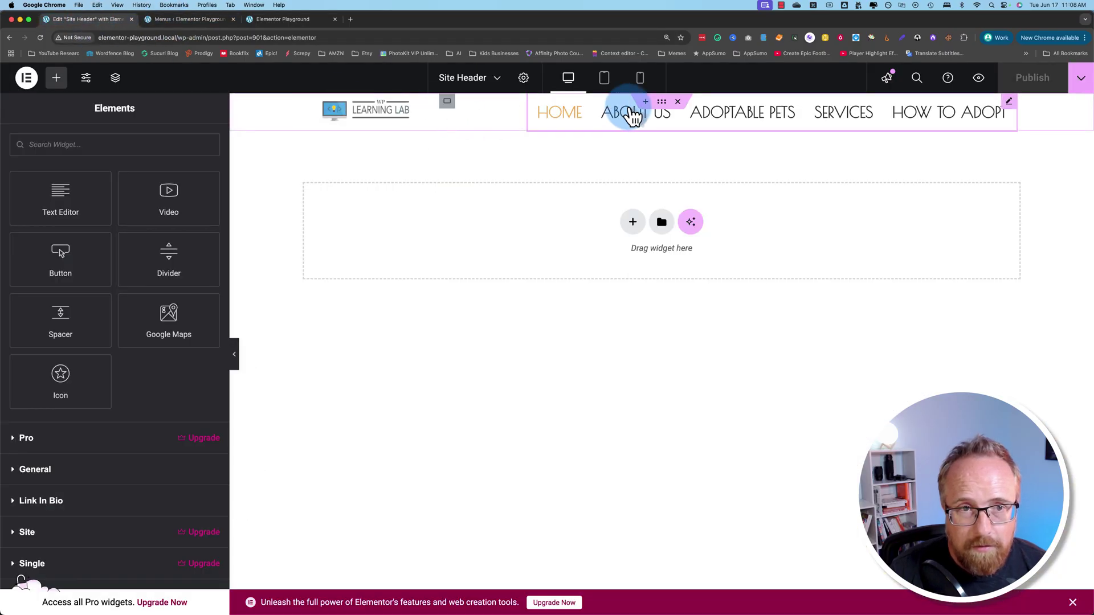
click(662, 103)
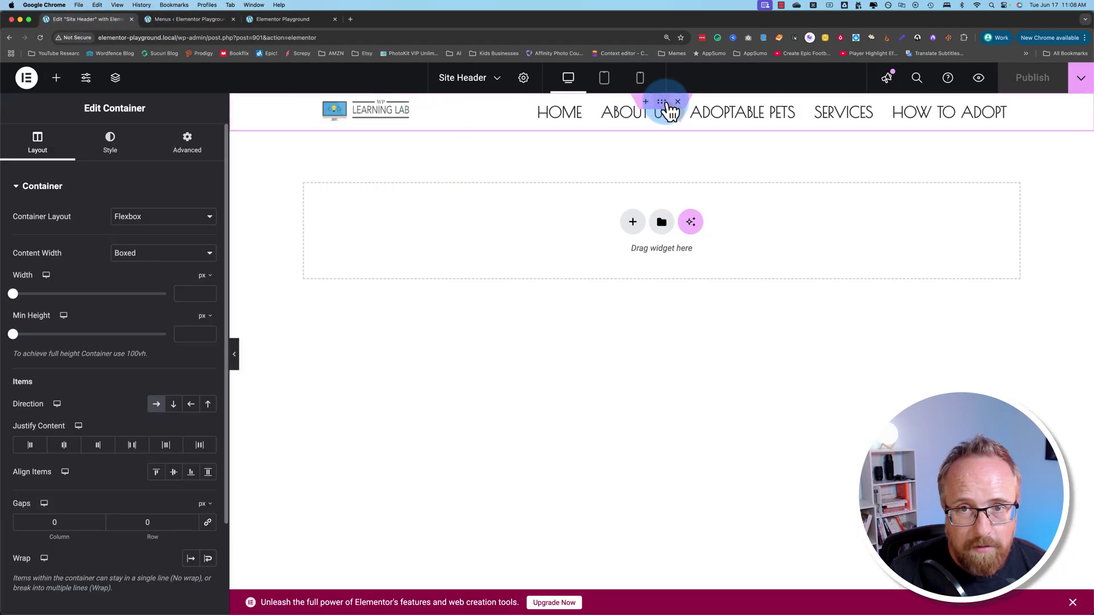
click(194, 149)
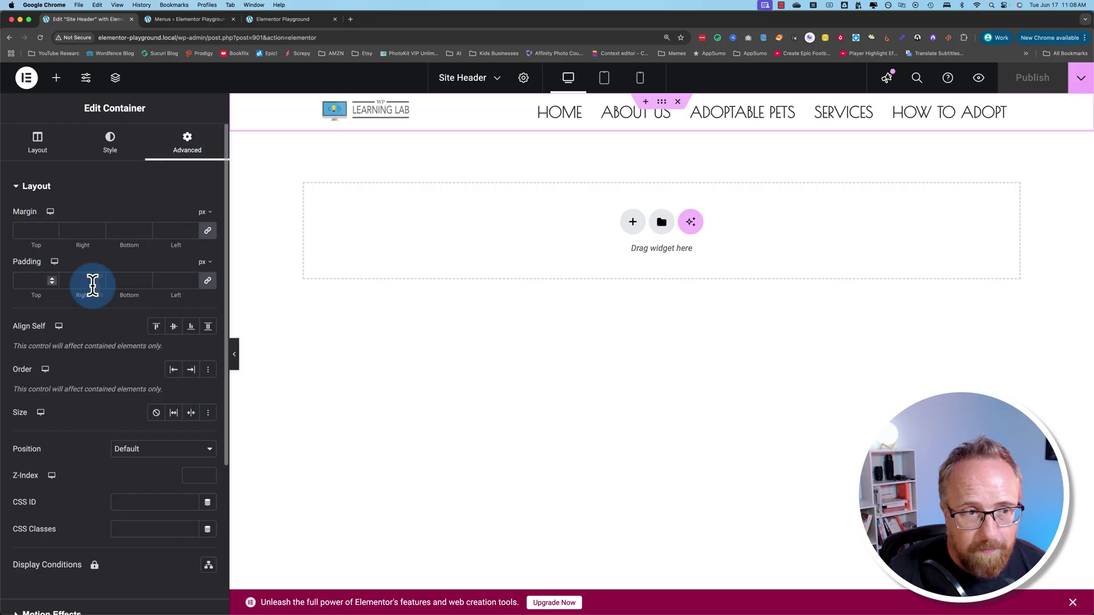
click(51, 282)
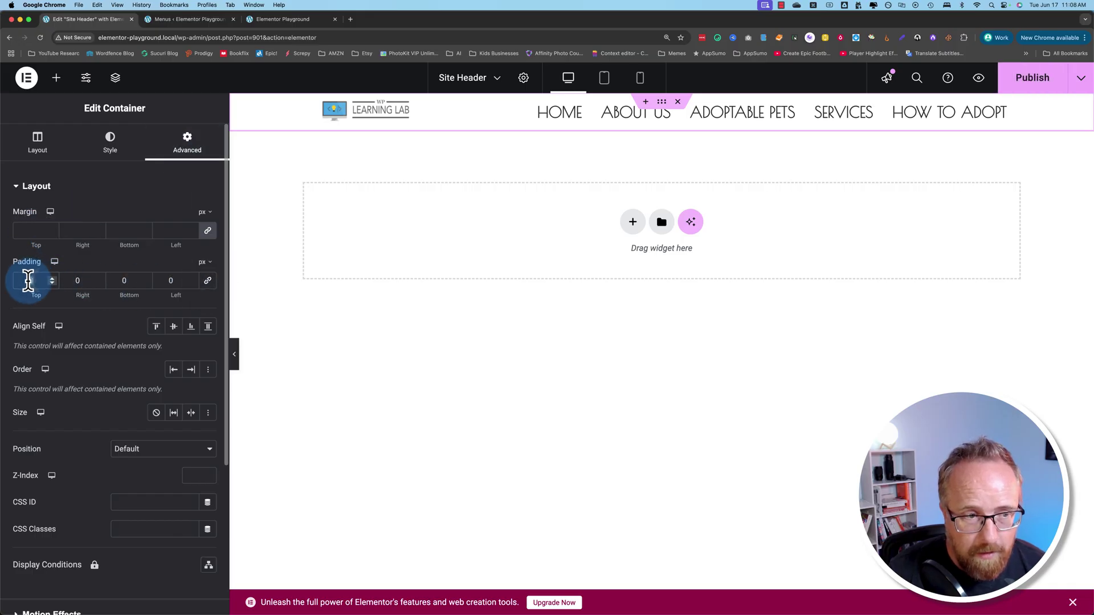
text(30)
click(126, 280)
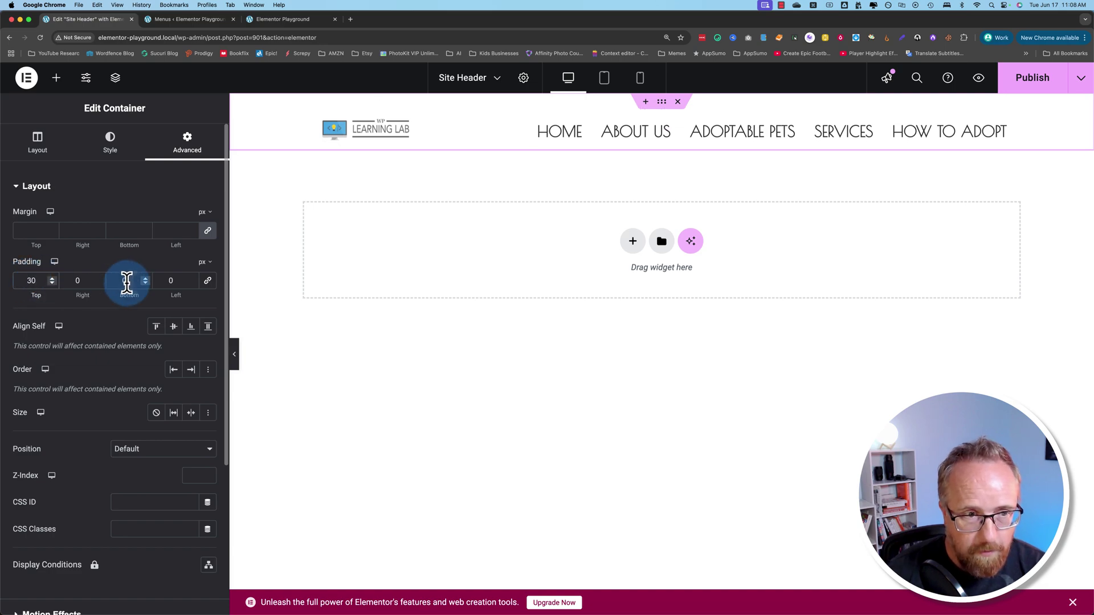
text(30)
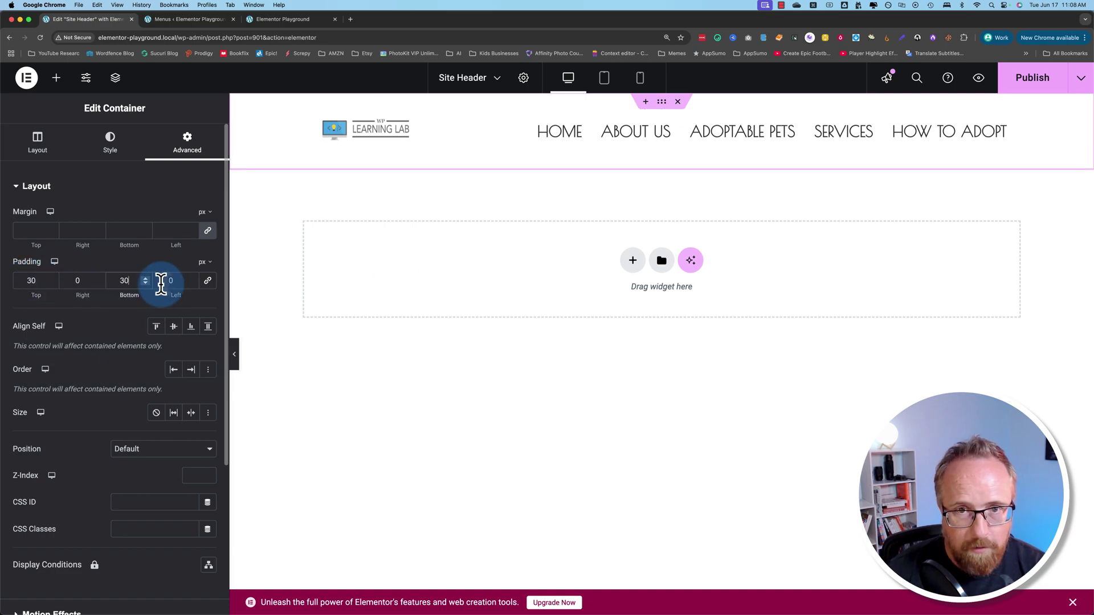
click(1046, 84)
Step: Reload the live home page to see the 30 px header padding, then use Edit with Elementor
click(276, 22)
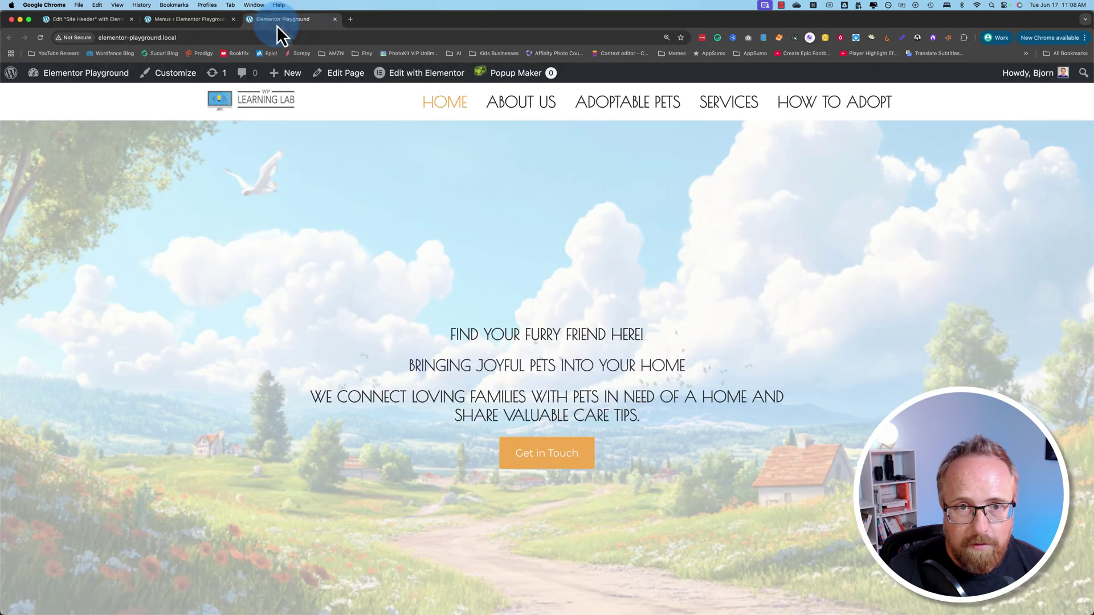
click(39, 38)
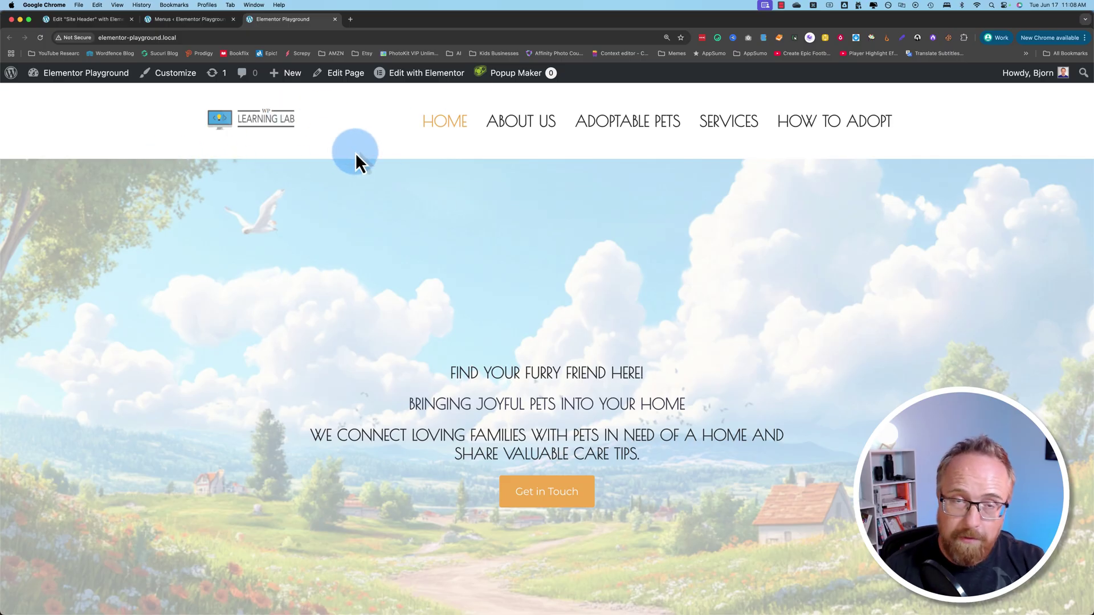
mouse_move(415, 80)
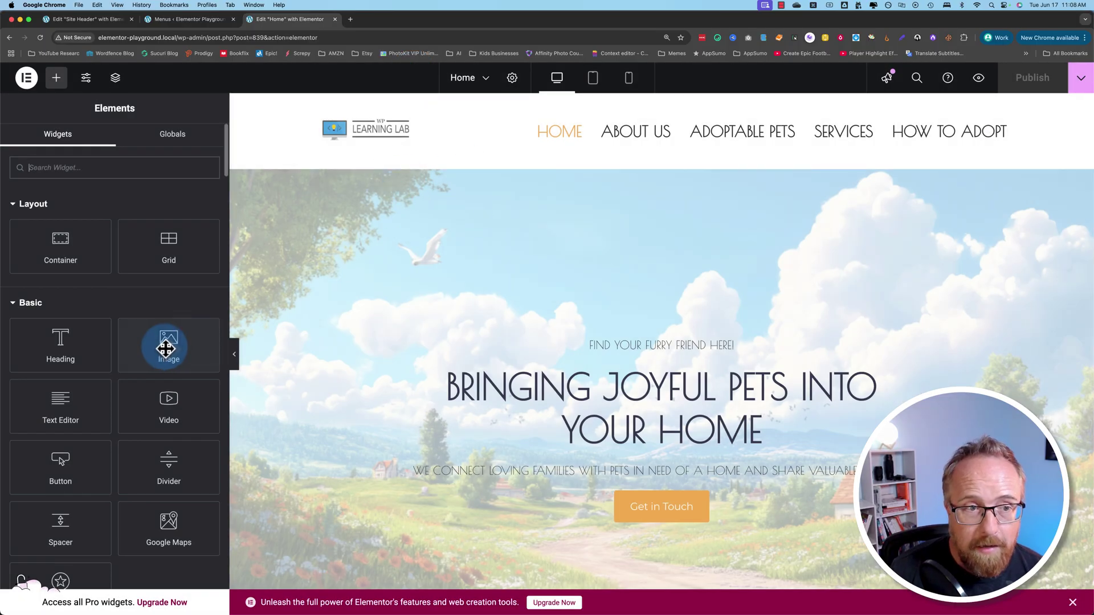
Step: In the Home page settings, keep the Page Layout dropdown on Default
click(514, 80)
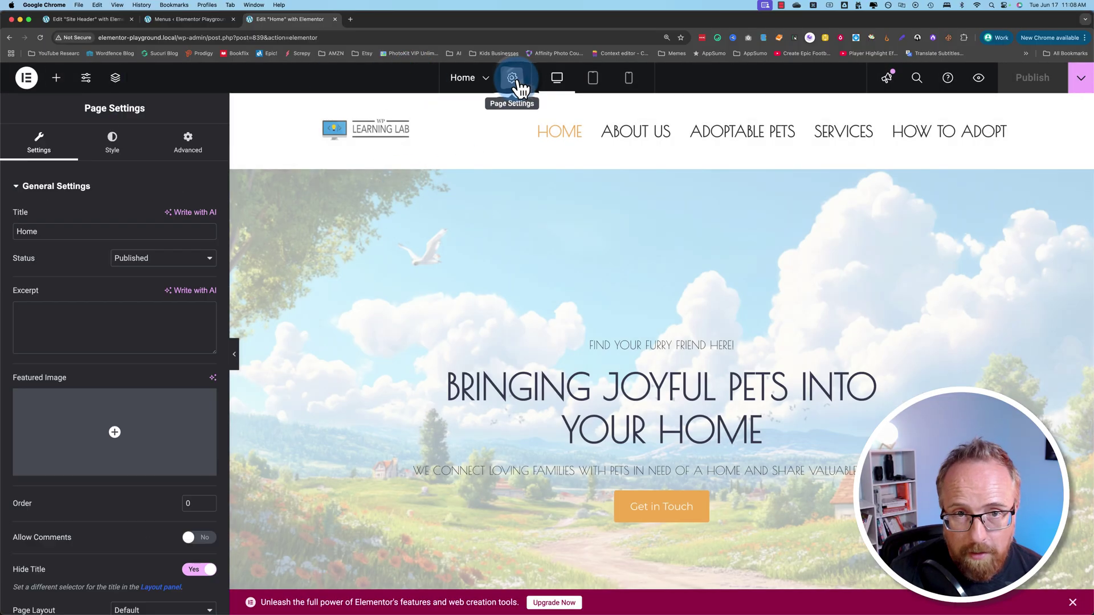
scroll(83, 484, down, 2)
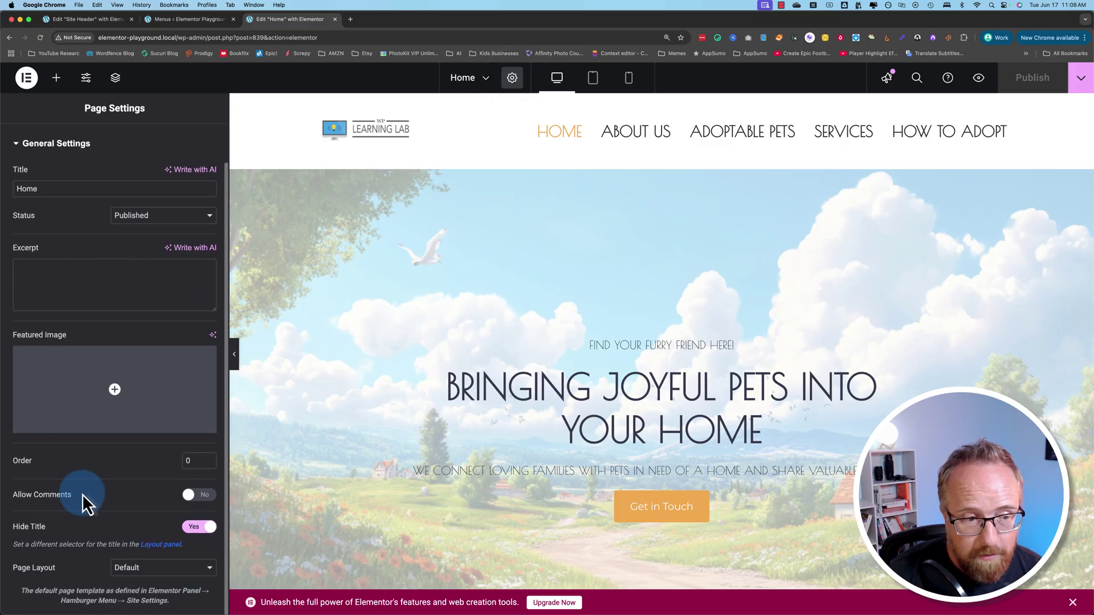
click(145, 568)
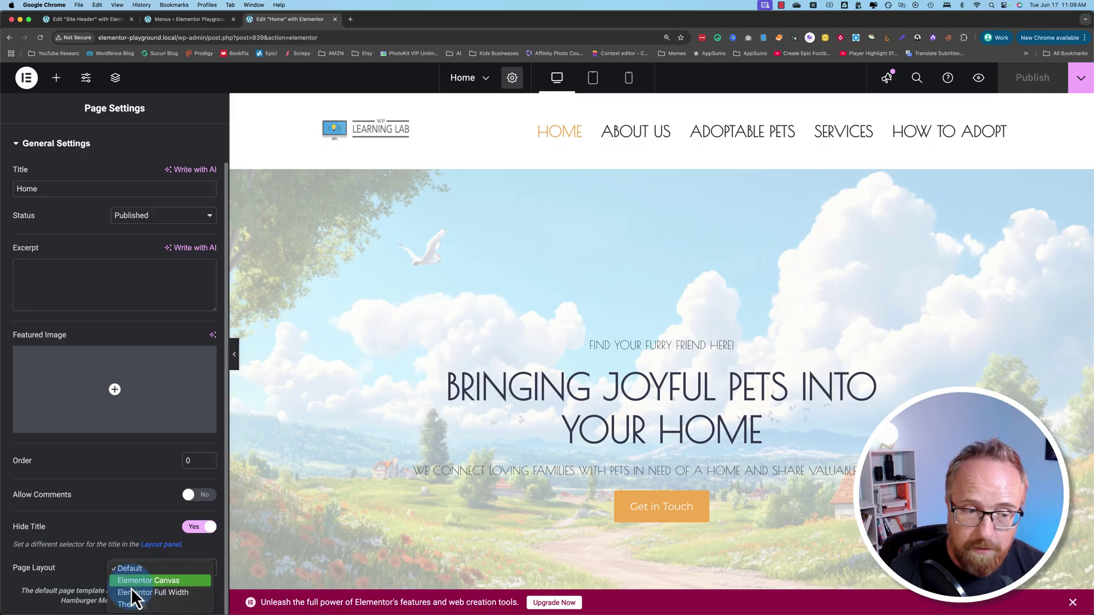
click(397, 330)
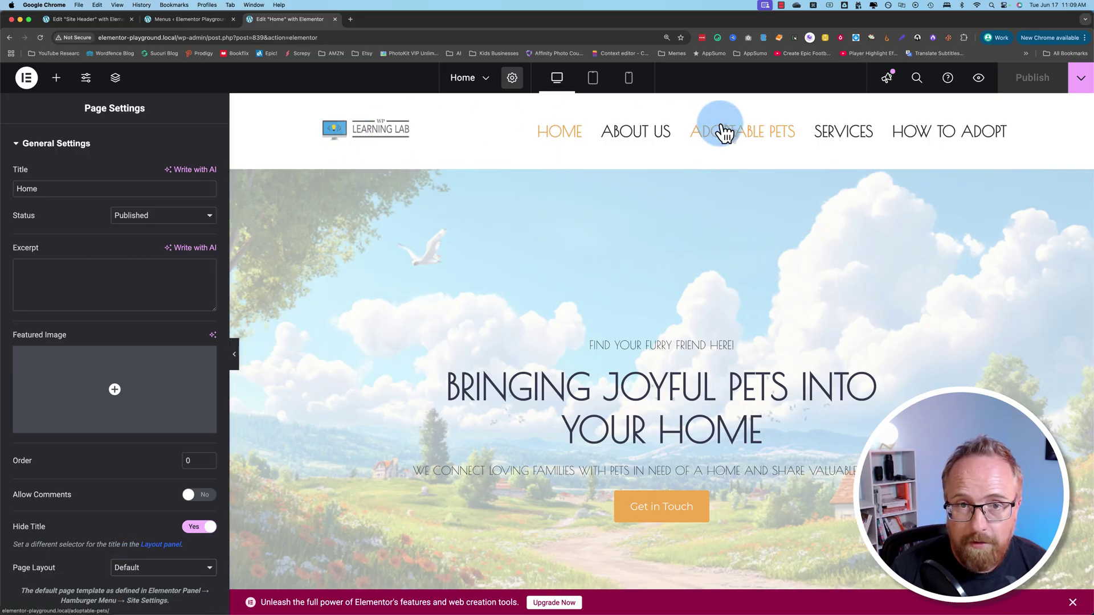
Step: Open the live site in a new tab from the Menus admin page
click(114, 37)
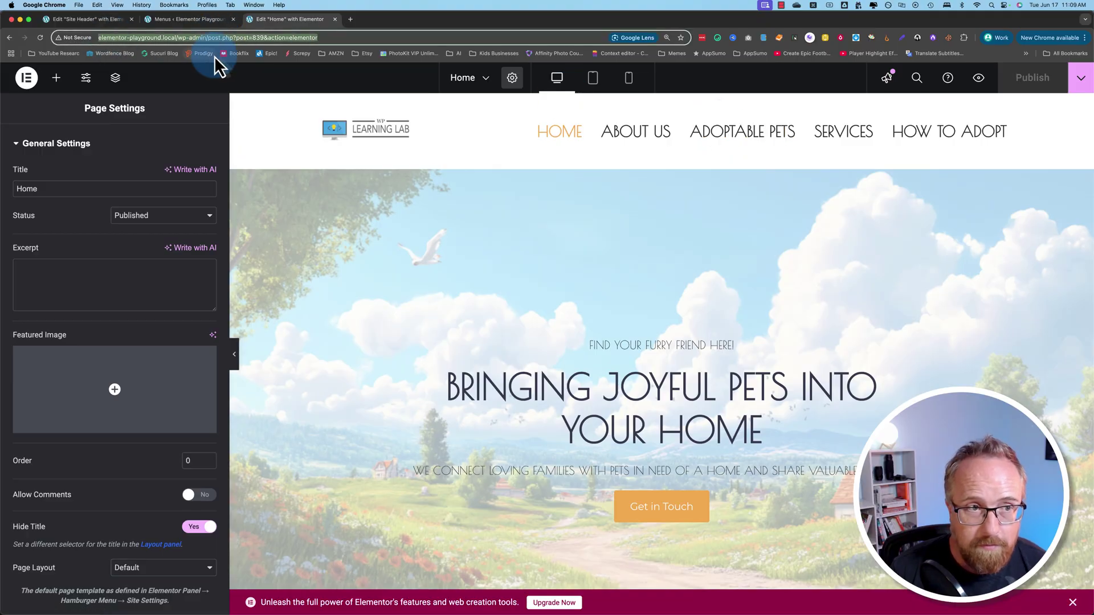
click(213, 19)
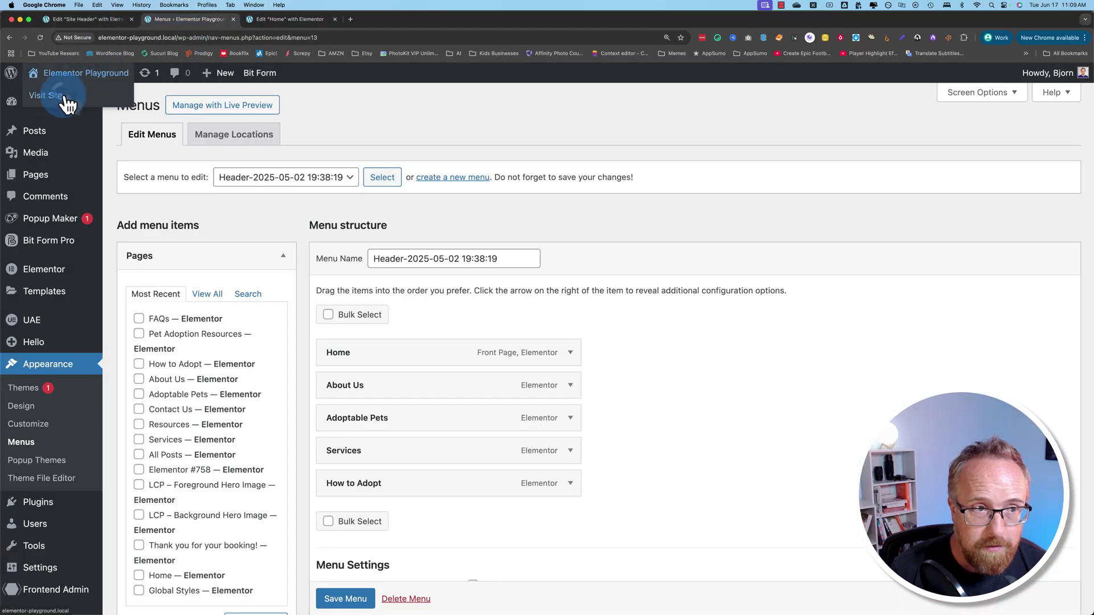
super+click(66, 97)
click(326, 19)
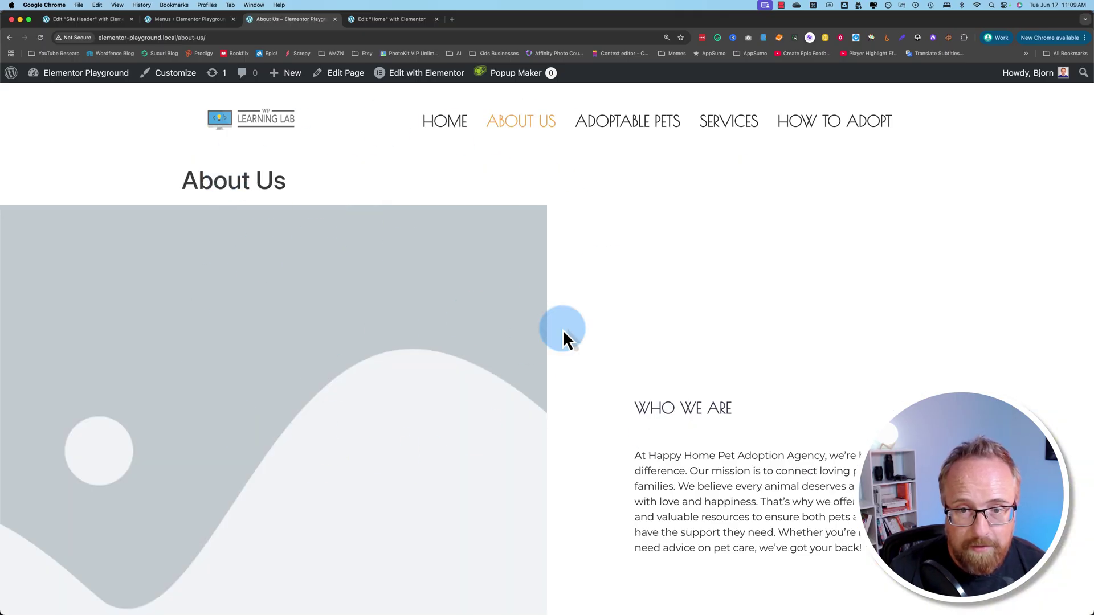
scroll(409, 498, down, 5)
scroll(404, 456, up, 5)
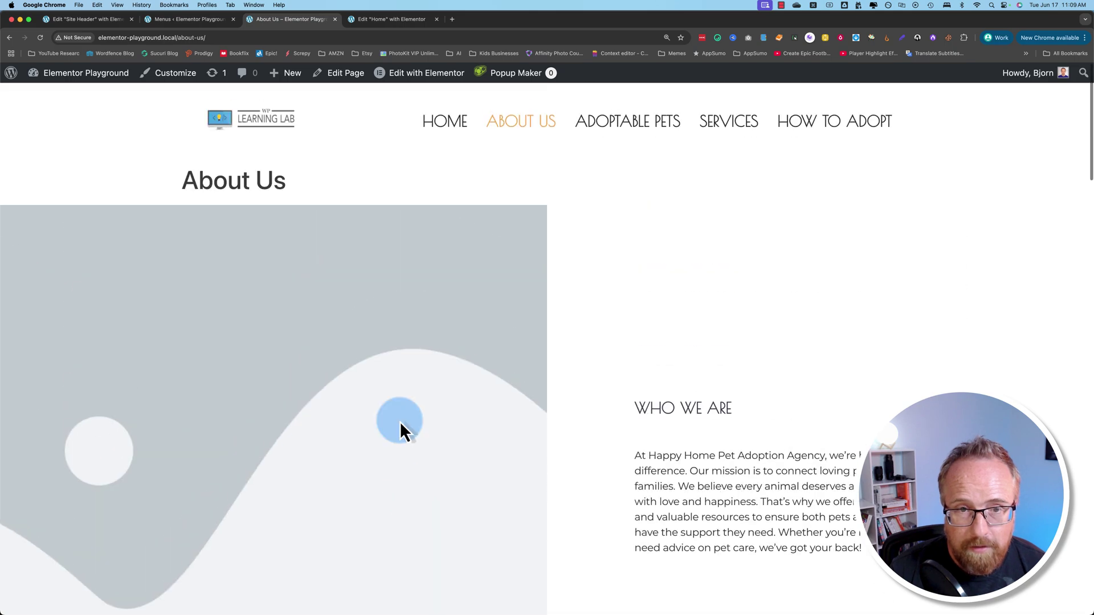
Step: Go to the Adoptable Pets page and open Chrome's Inspect developer tools
click(664, 126)
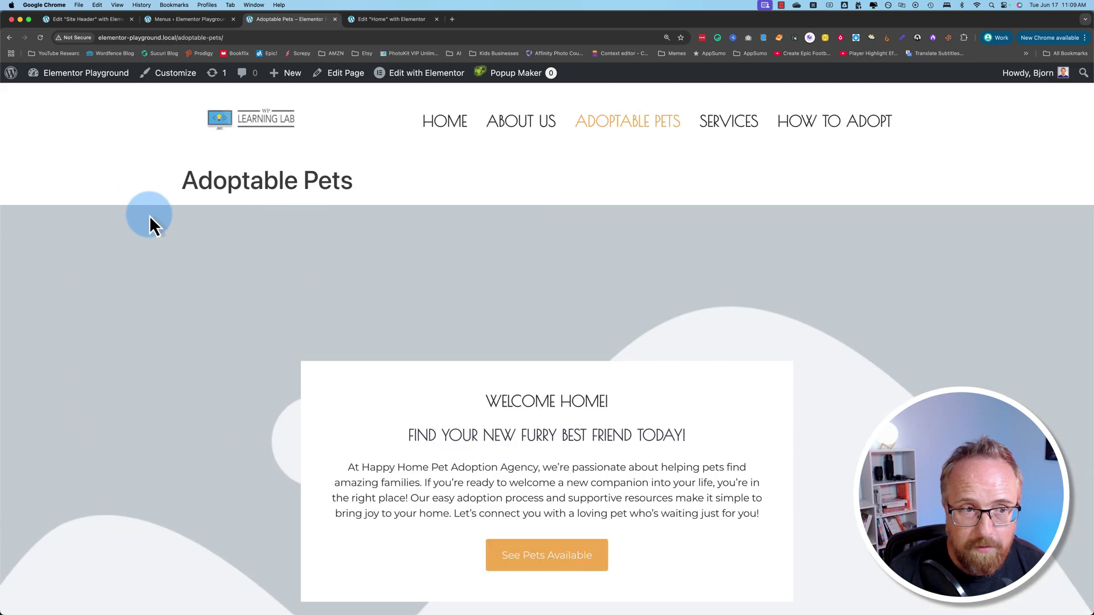
right_click(149, 215)
click(158, 350)
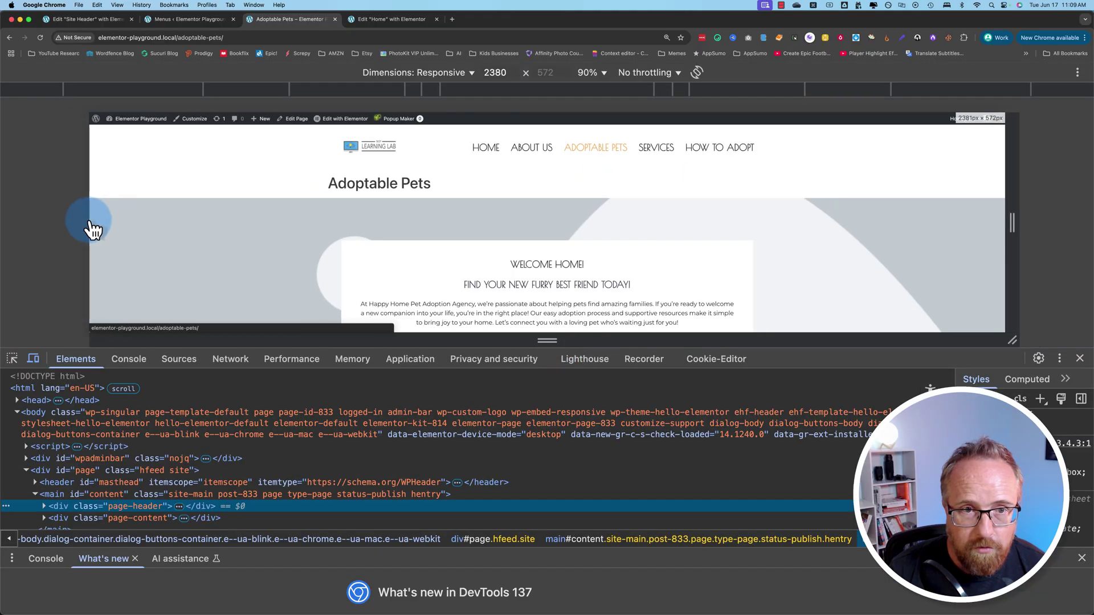
Step: Resize the responsive viewport from about 1681 px down to 888 px wide
drag(94, 230, 354, 211)
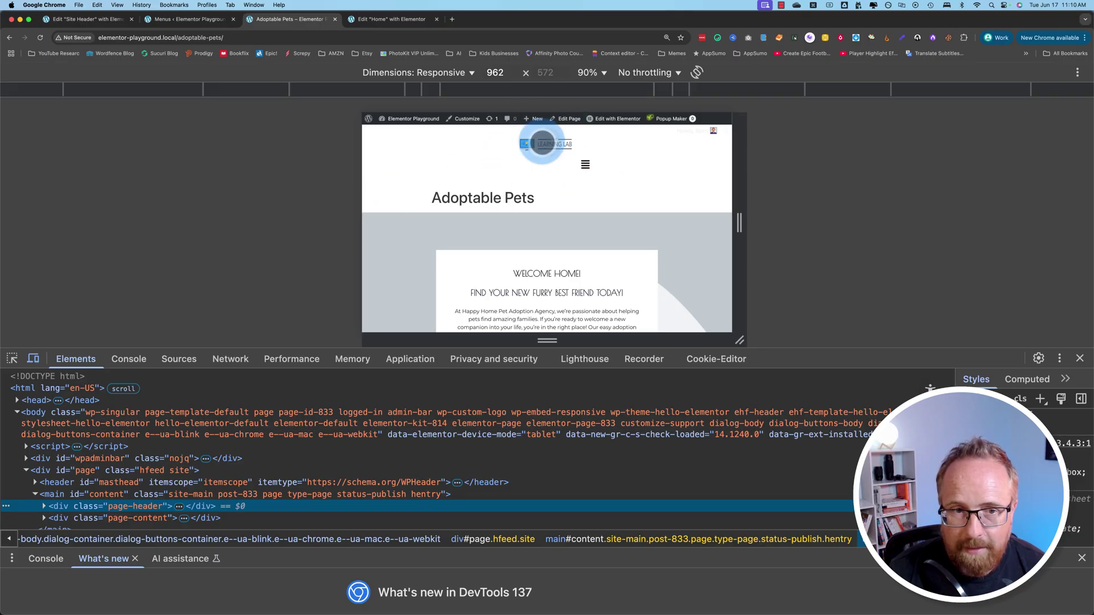
drag(367, 233, 387, 224)
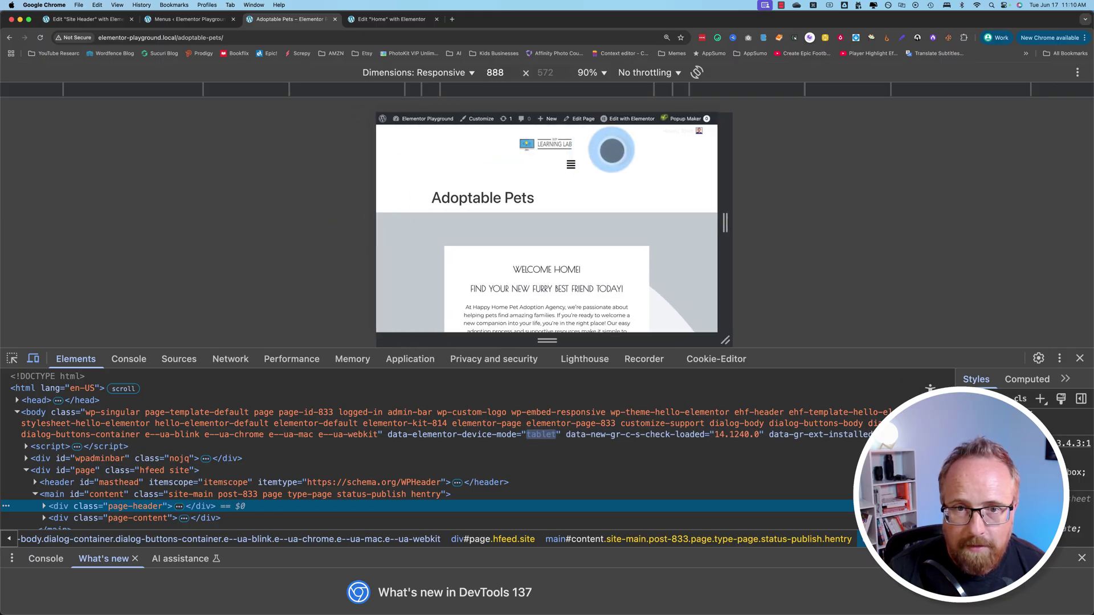
Step: Return to the Site Header editor and switch the preview to Tablet view
click(227, 17)
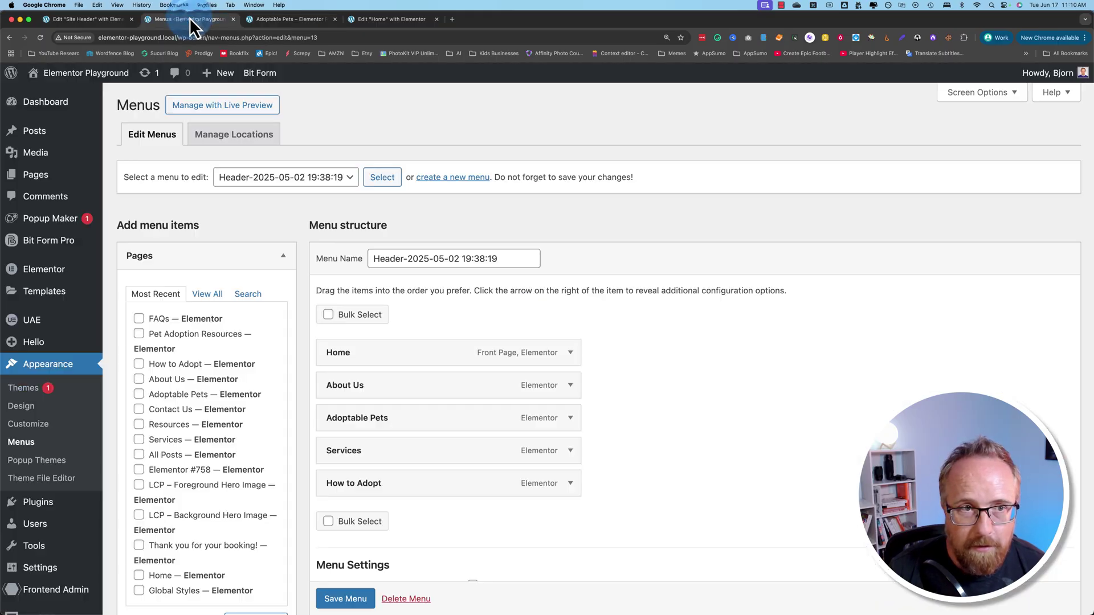
click(299, 22)
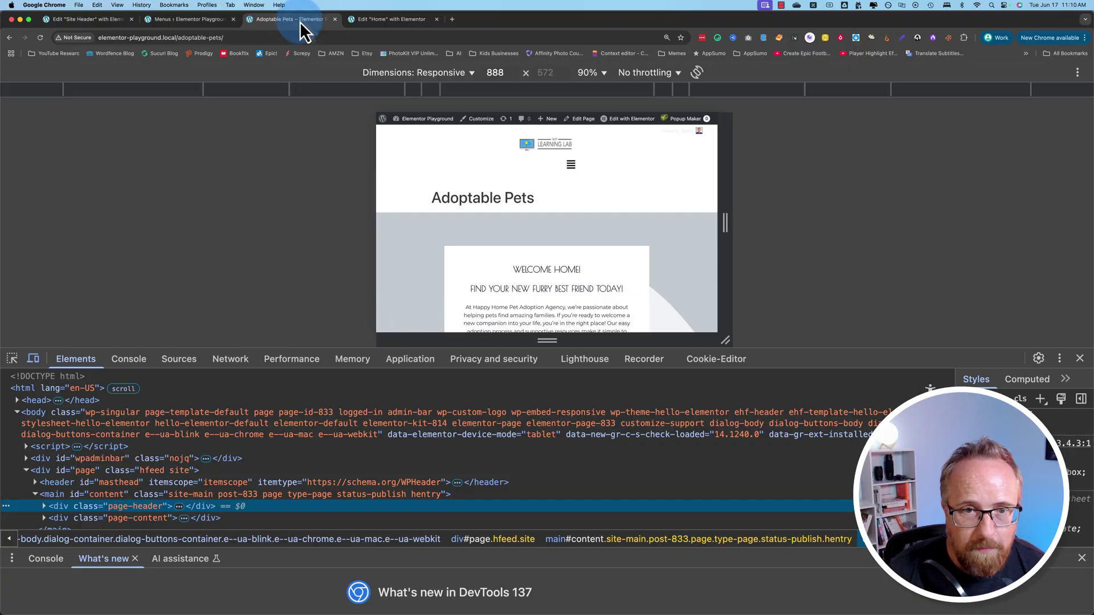
click(376, 21)
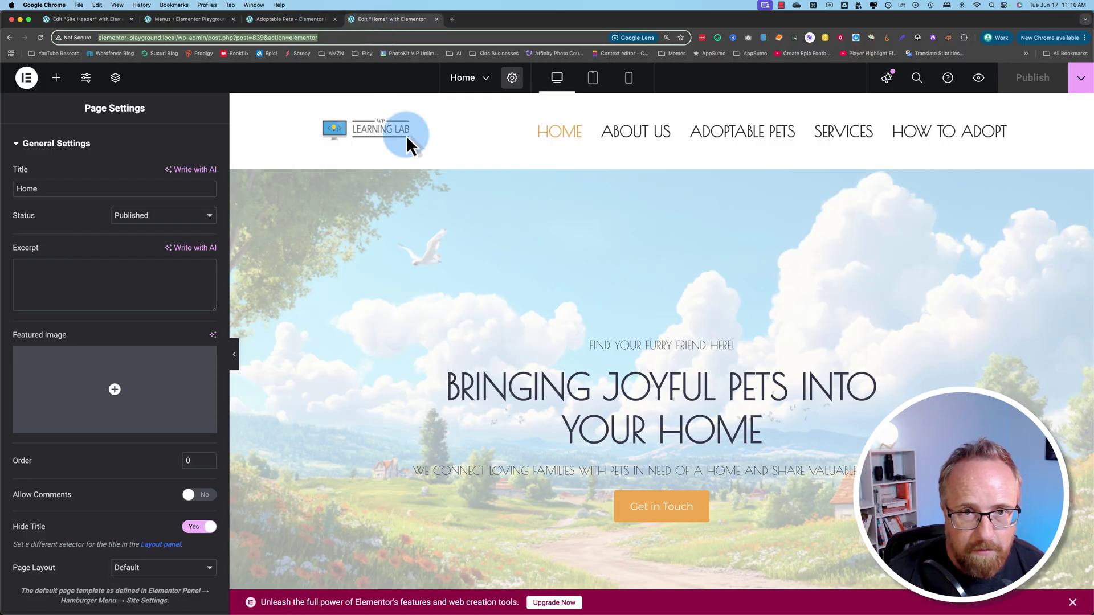
click(101, 21)
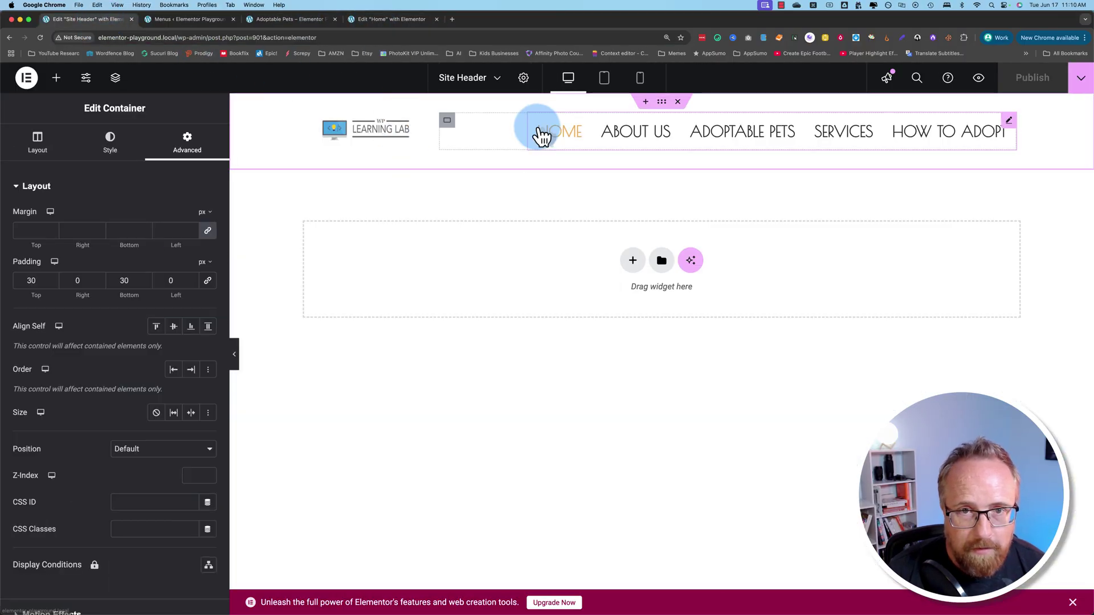
click(610, 85)
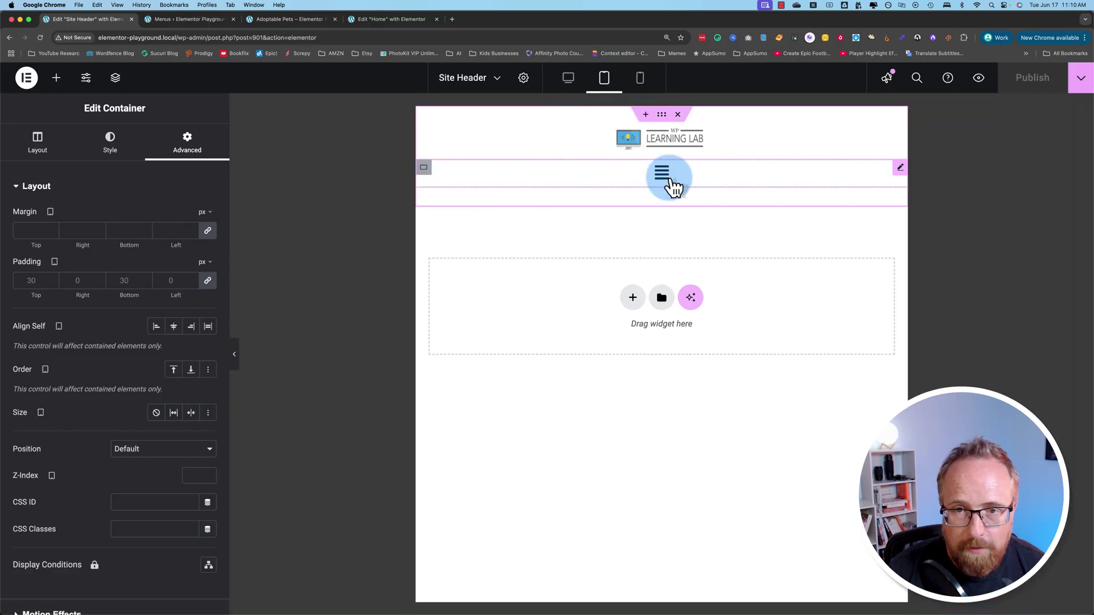
Step: Set the menu's parent container to Justify Content and Align Items Center on tablet, then publish
click(420, 187)
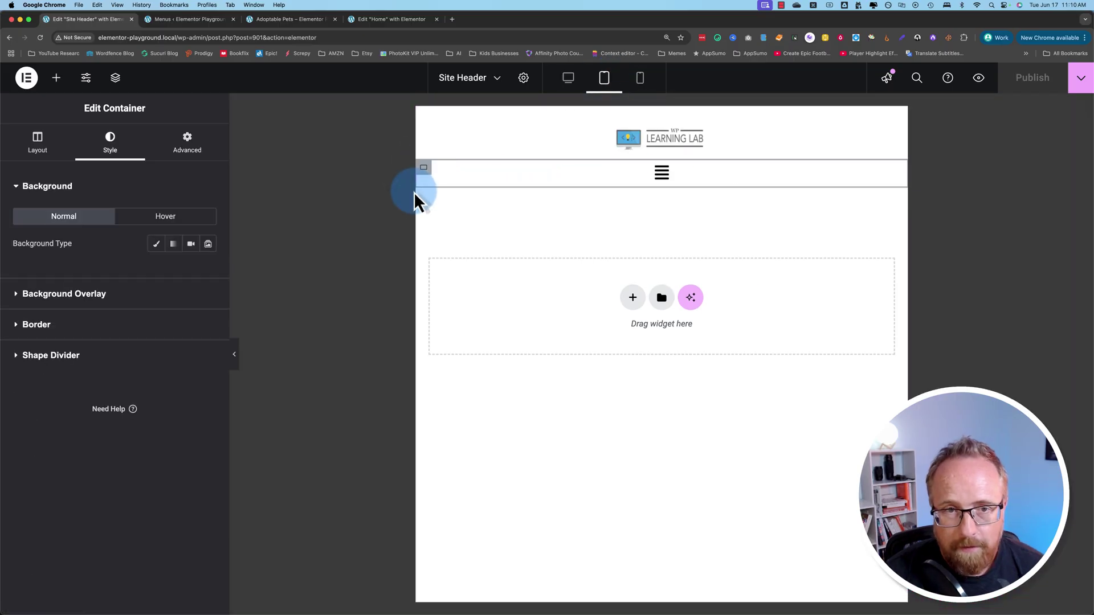
click(424, 169)
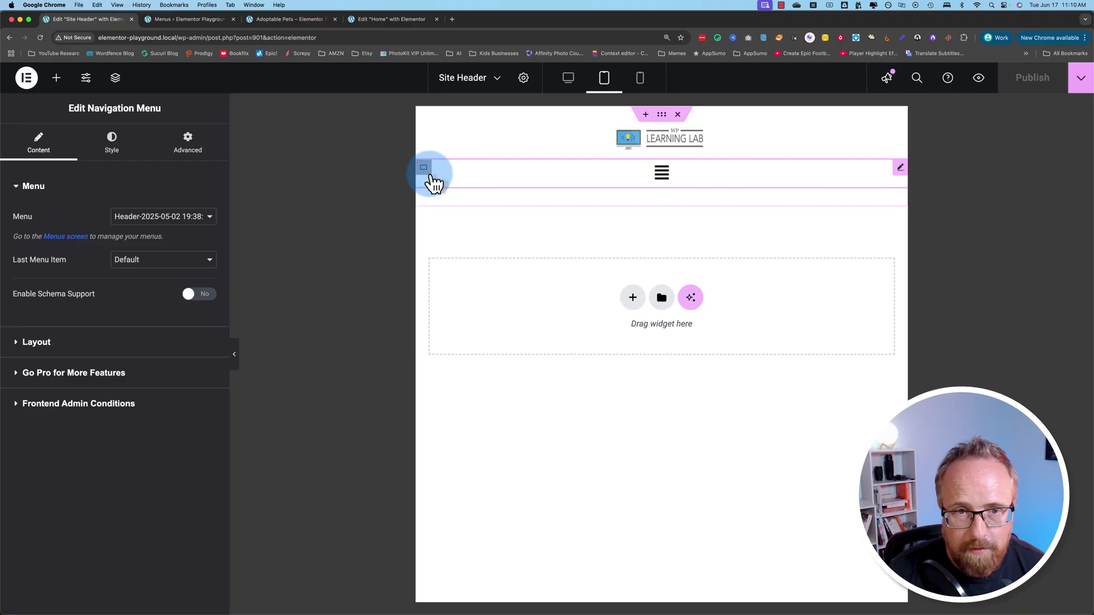
click(437, 174)
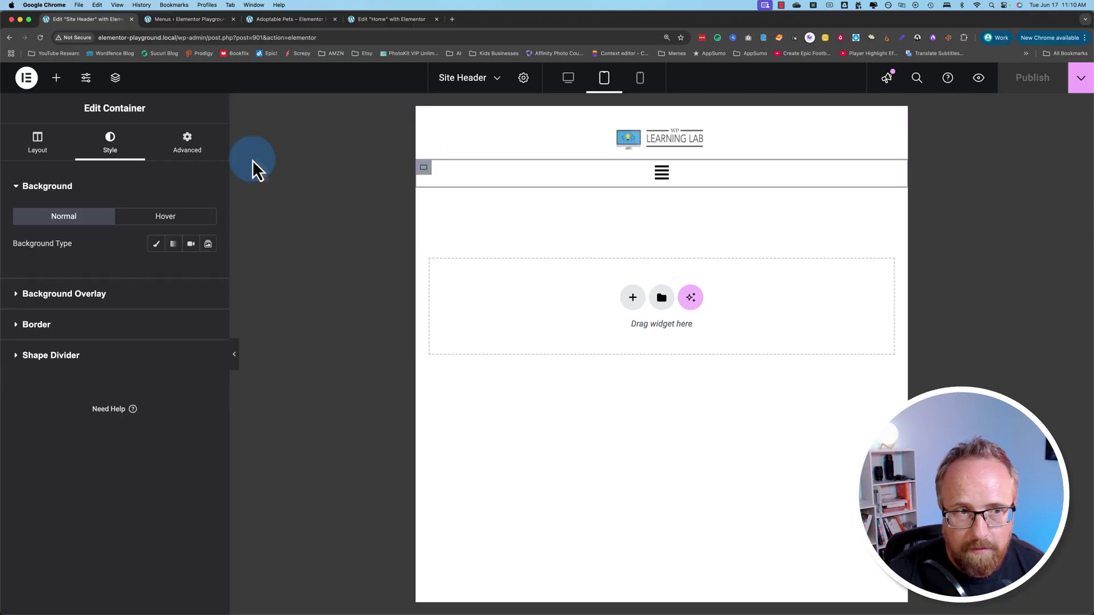
click(36, 145)
click(226, 387)
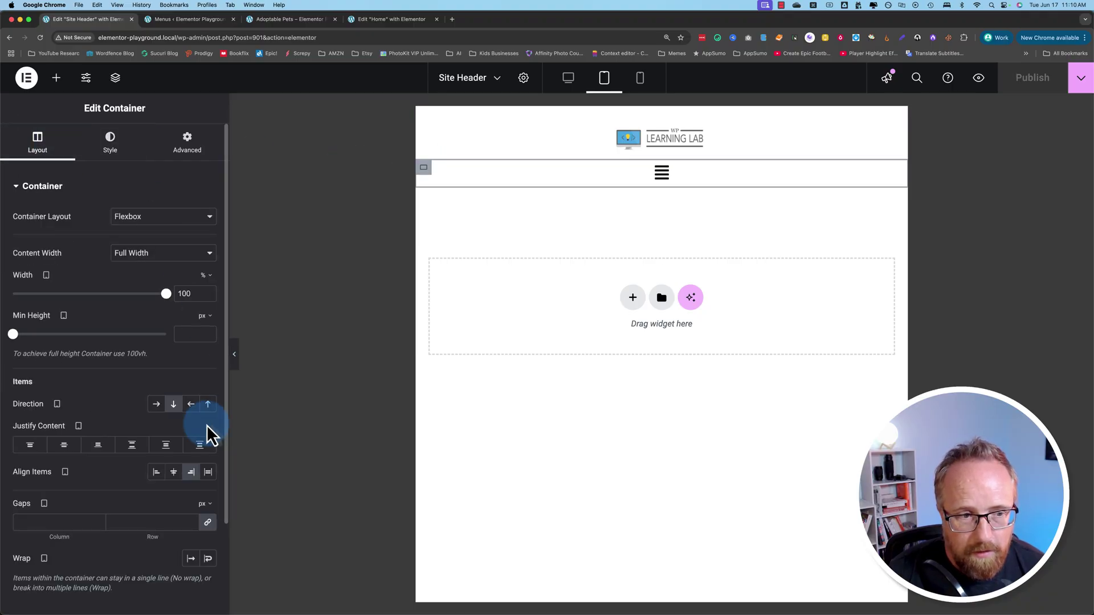
drag(28, 454, 68, 454)
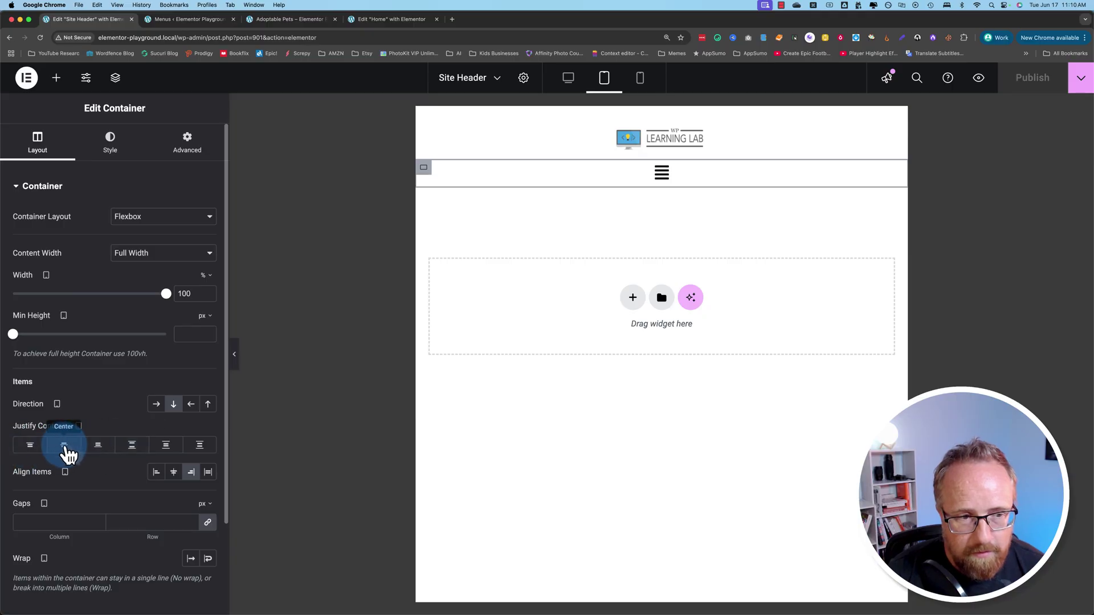
click(67, 450)
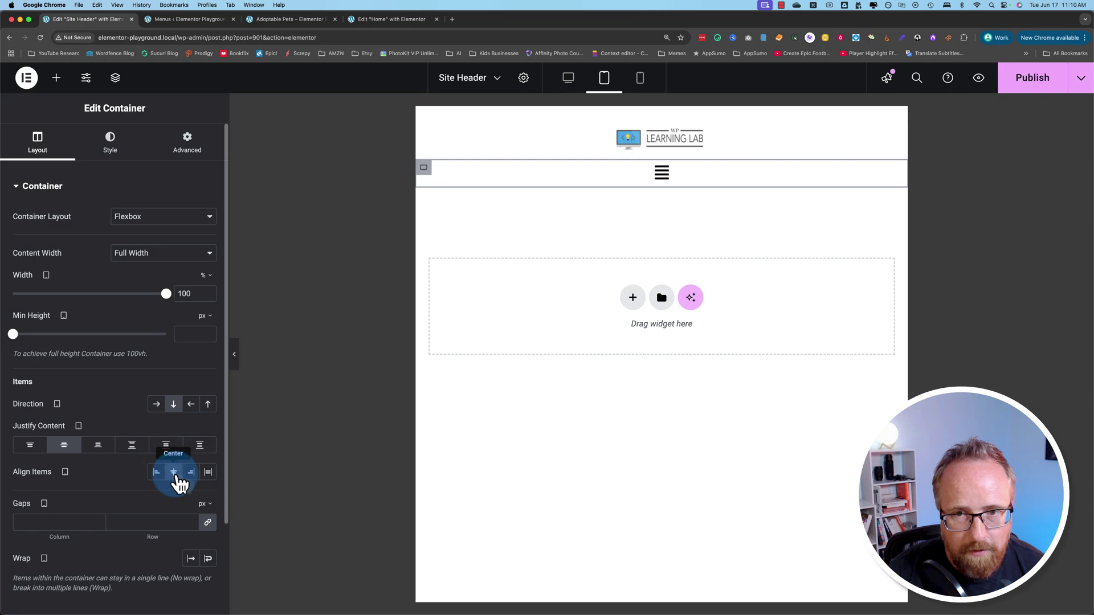
click(176, 474)
click(1034, 82)
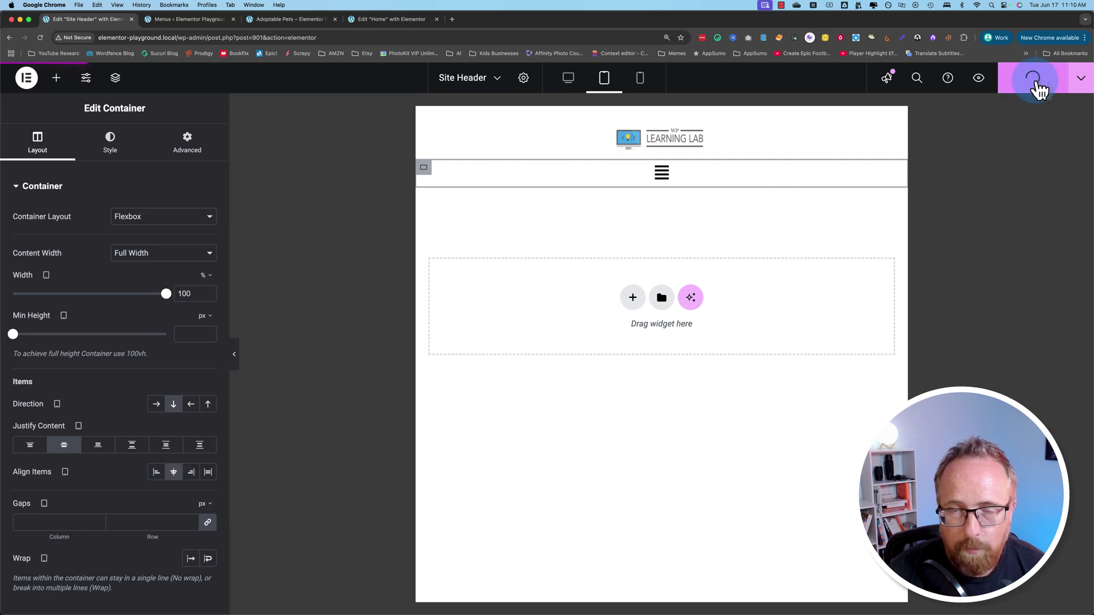
Step: Reload the Adoptable Pets preview at 1624 px desktop width to load the published header
click(302, 22)
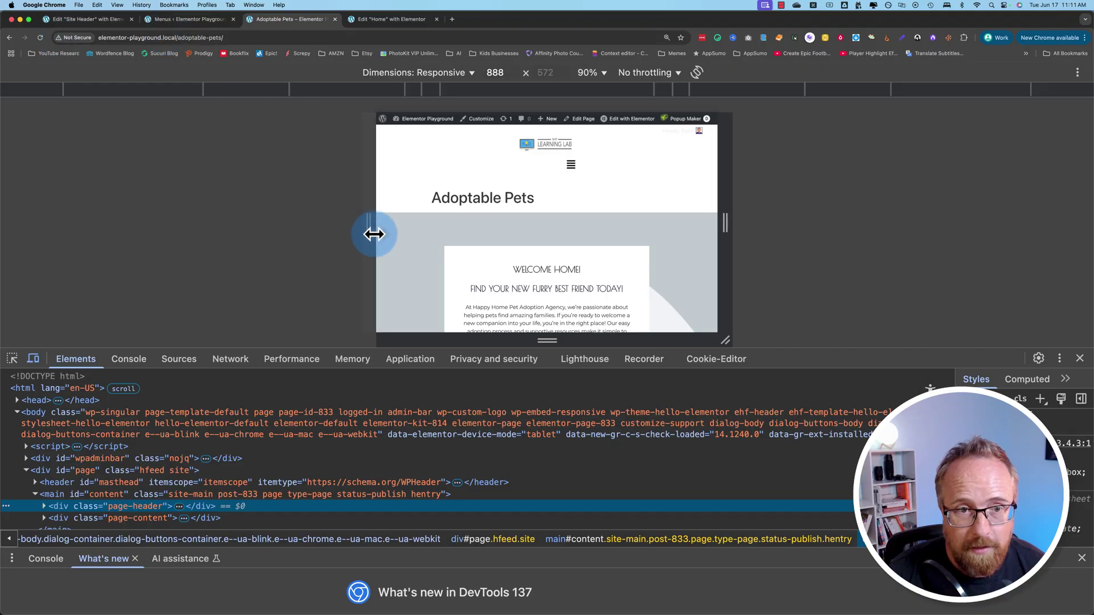
drag(374, 234, 219, 223)
click(41, 39)
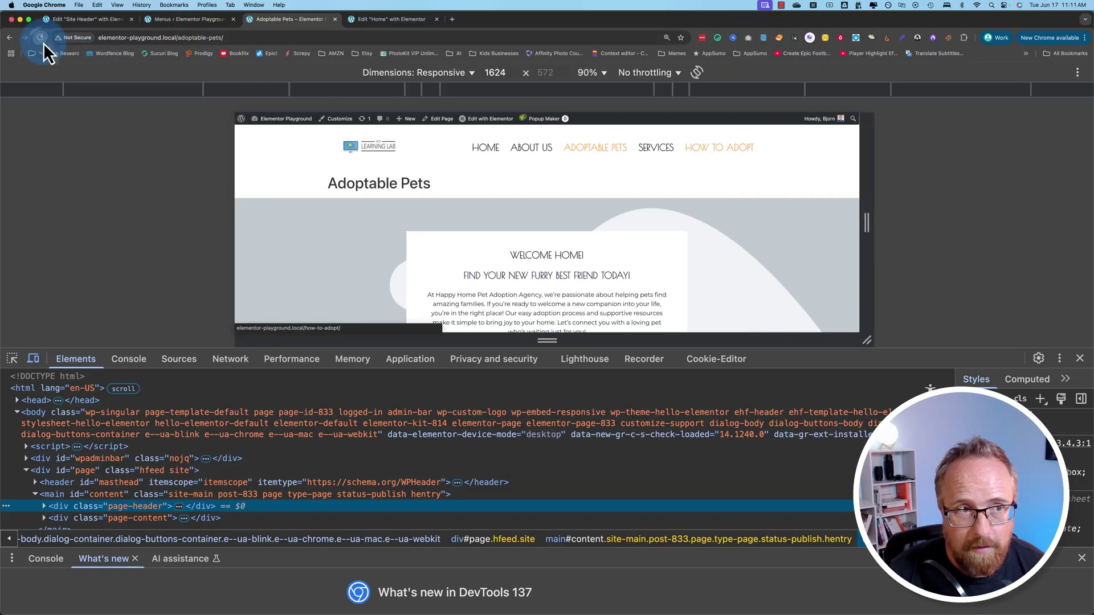
click(192, 223)
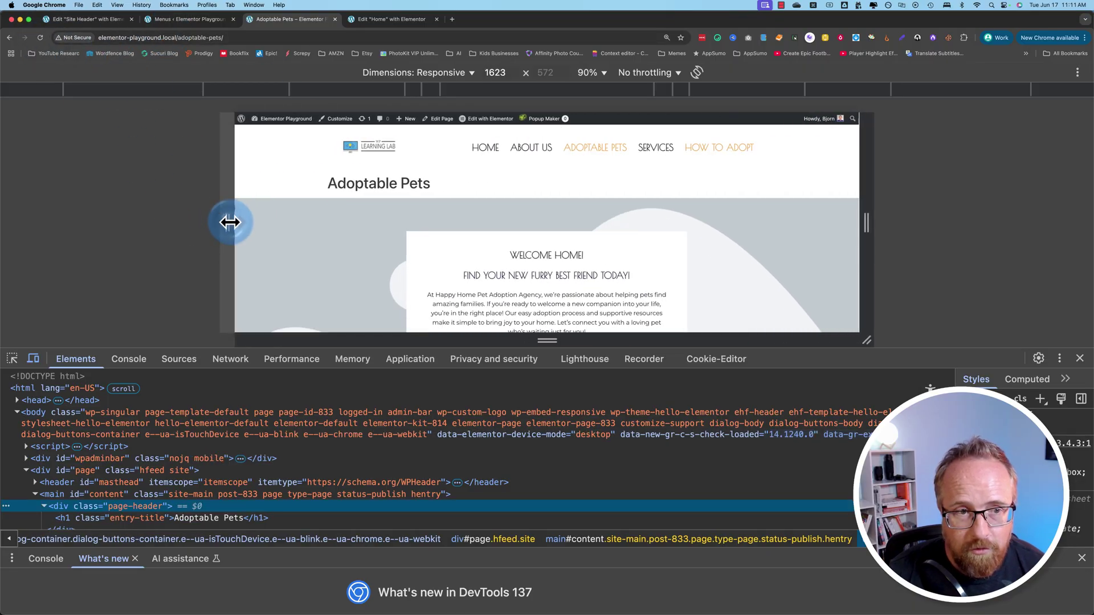
Step: Check the mobile navigation menu at narrow width, then view the header at 880 px tablet width
drag(228, 222, 411, 212)
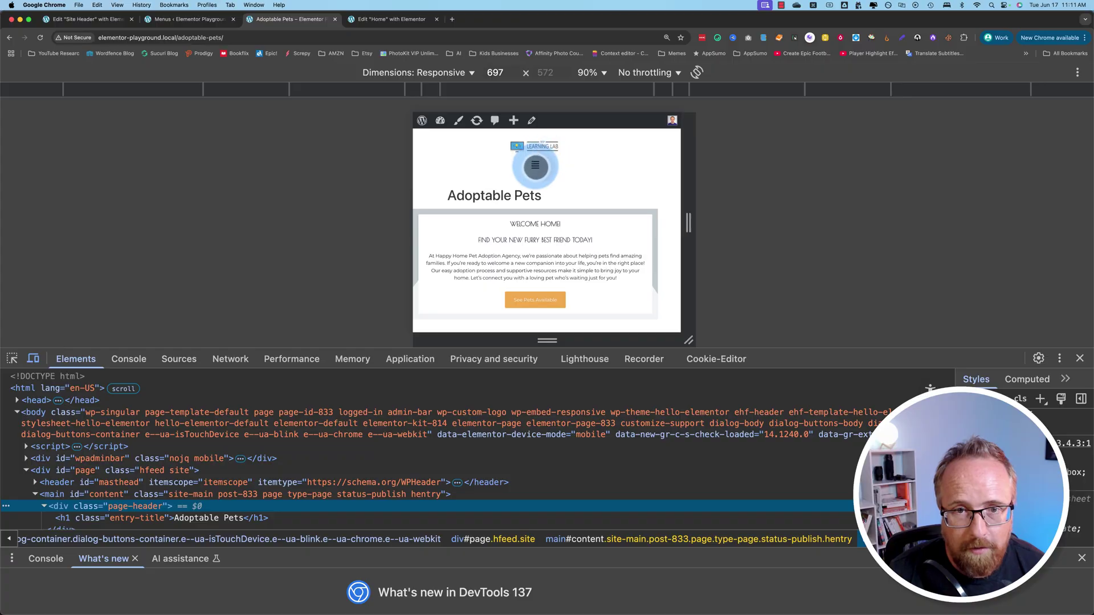
click(535, 166)
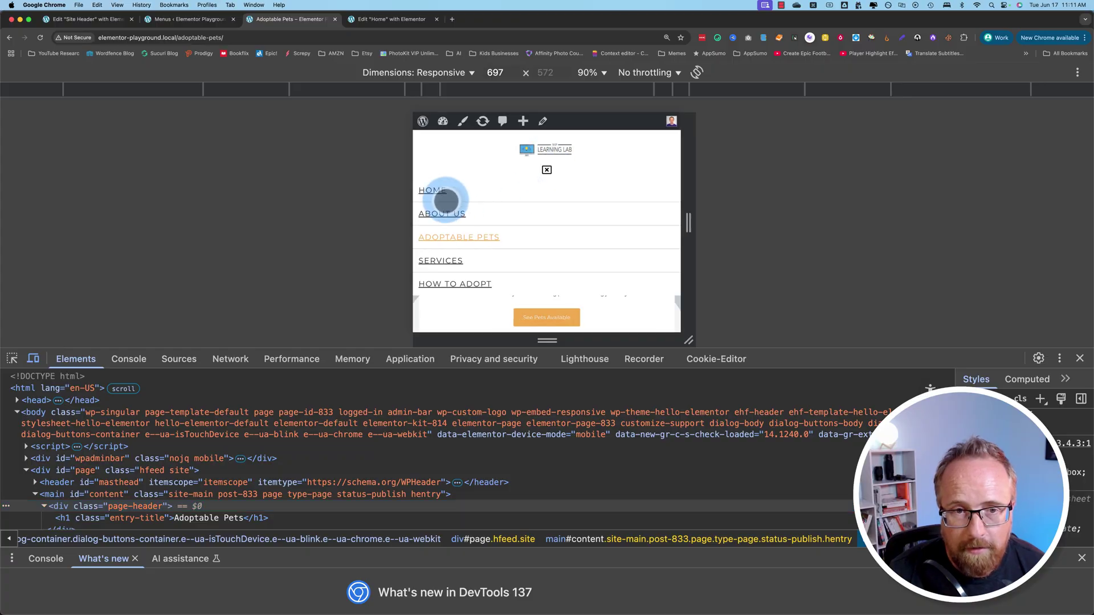
drag(405, 222, 369, 228)
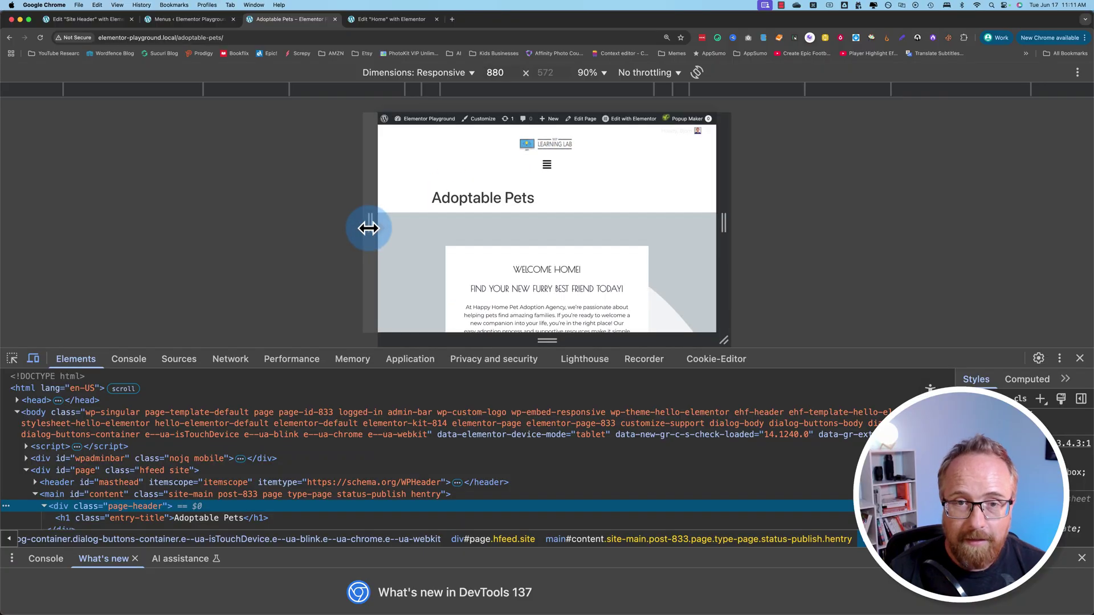